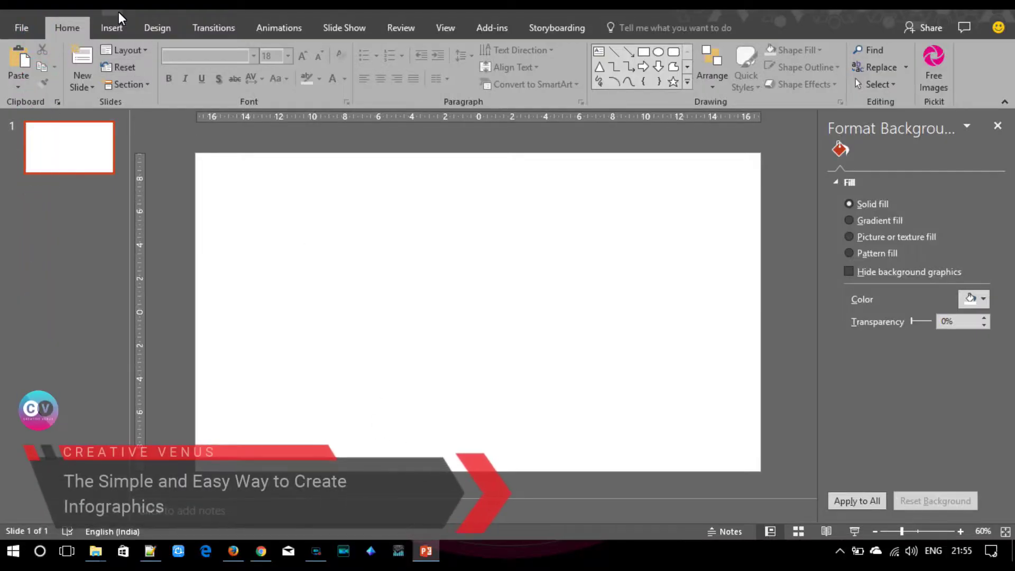
Step: Bring up the Insert ribbon commands on the blank slide
left_click(111, 29)
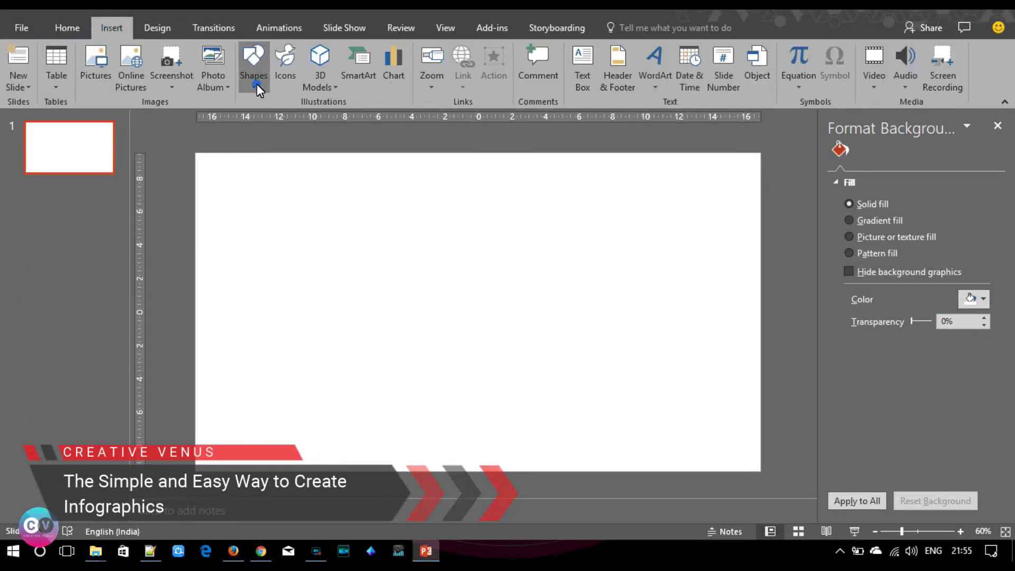
Step: Draw a blue isosceles triangle near the top centre, widened to 4.37 cm
left_click(253, 66)
left_click(337, 117)
mouse_move(387, 170)
left_mouse_down()
mouse_move(477, 323)
mouse_move(453, 303)
left_mouse_up()
left_click_drag(411, 264, 463, 255)
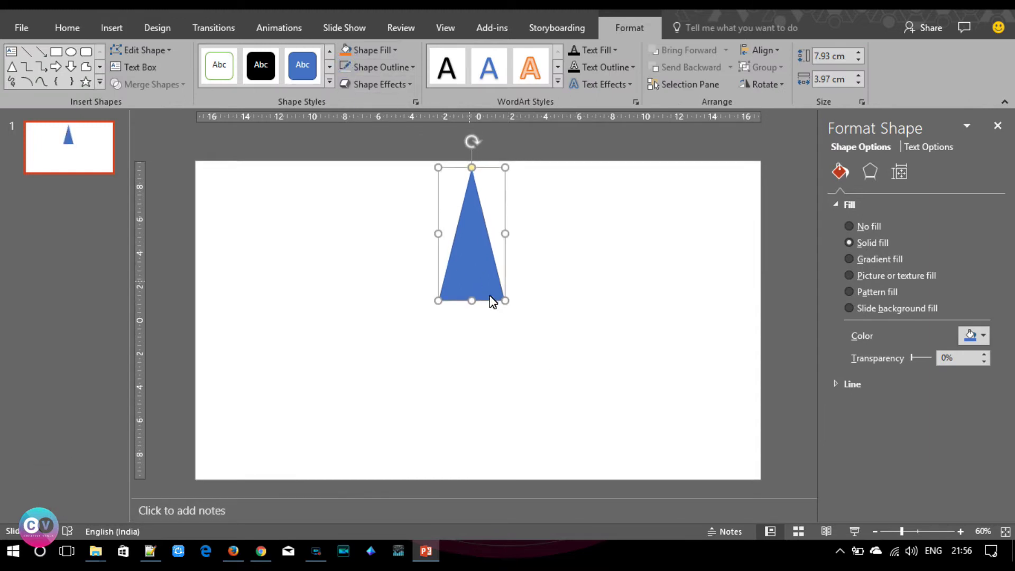
left_click_drag(505, 233, 511, 235)
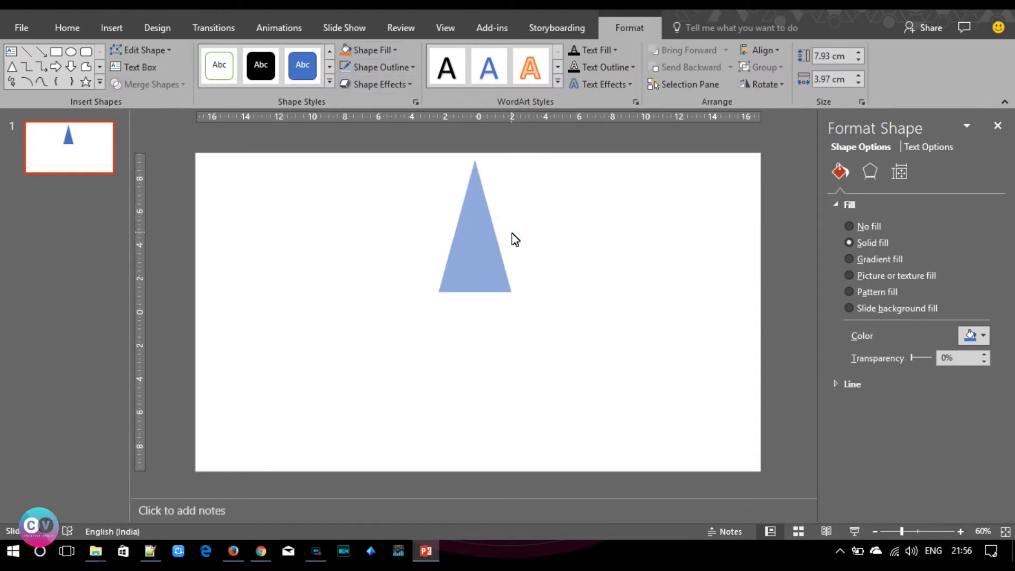
left_click_drag(482, 272, 479, 261)
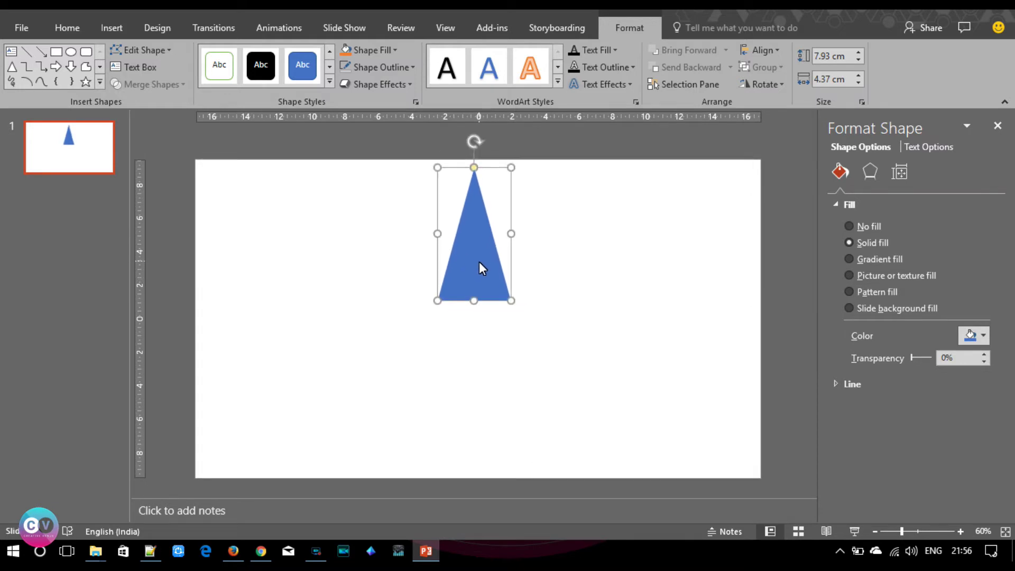
Step: Paste a copy of the triangle beside the original and flip it vertically
key("ctrl+v")
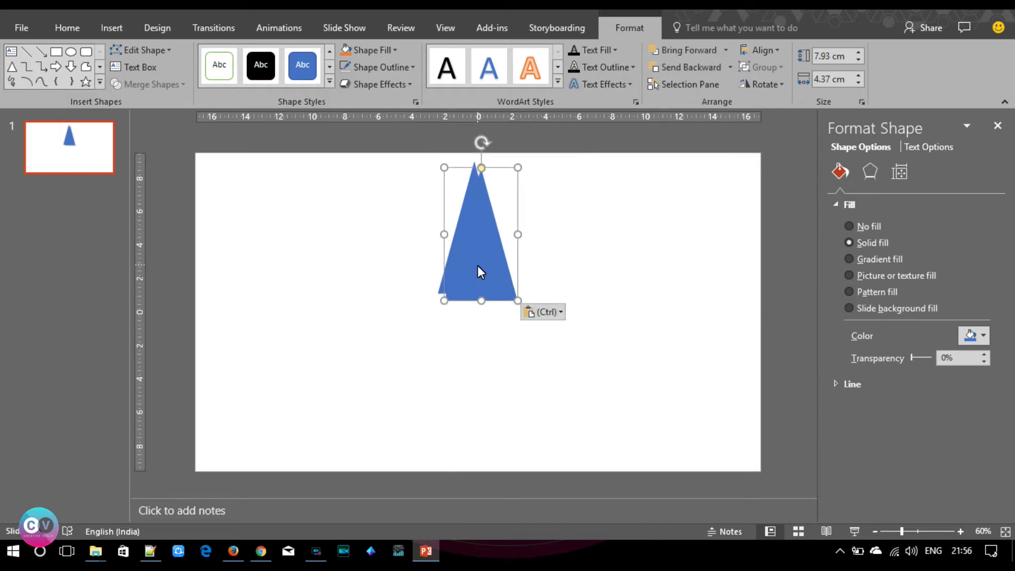
left_click_drag(478, 262, 522, 265)
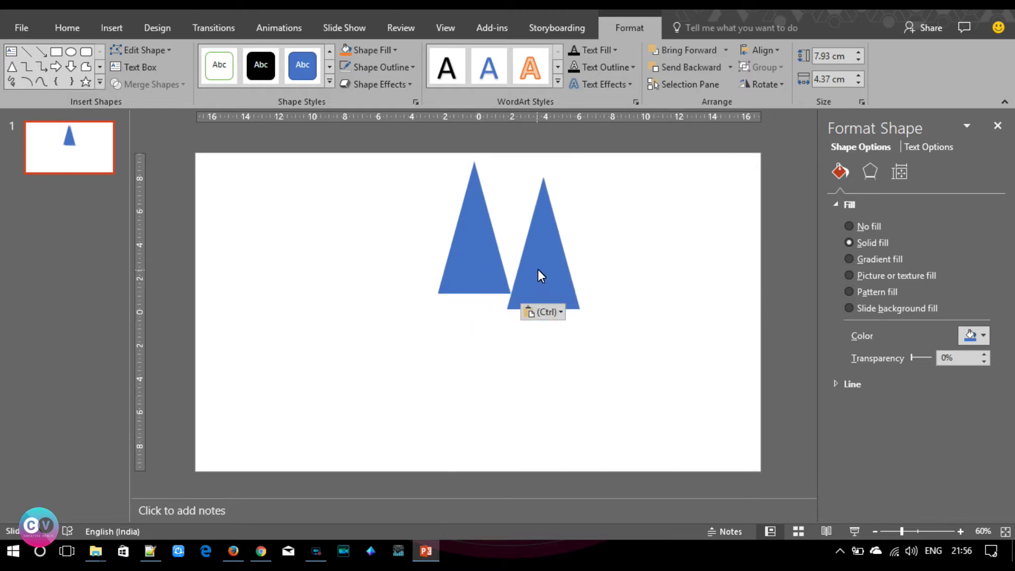
left_click_drag(523, 266, 522, 266)
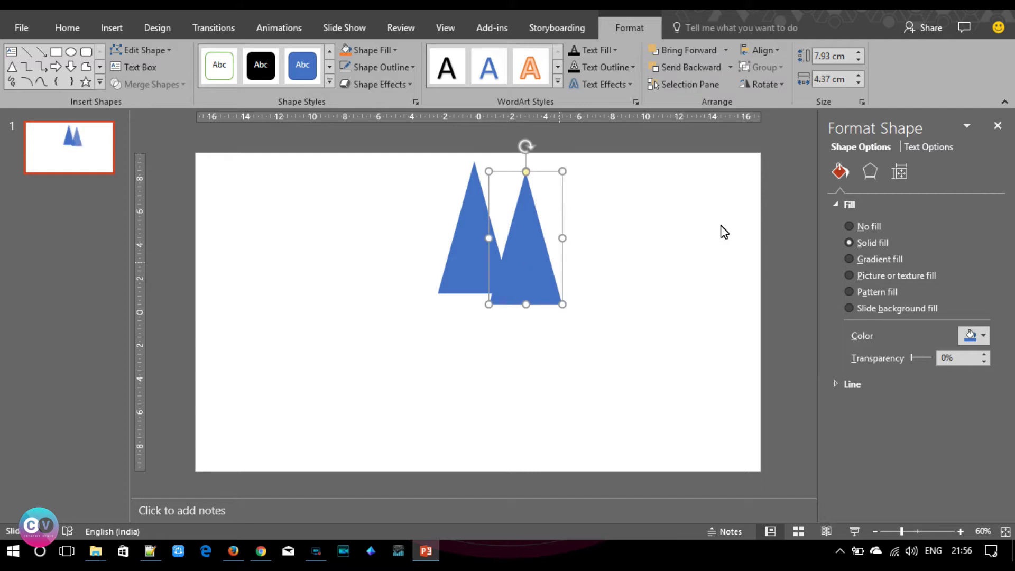
left_click(777, 86)
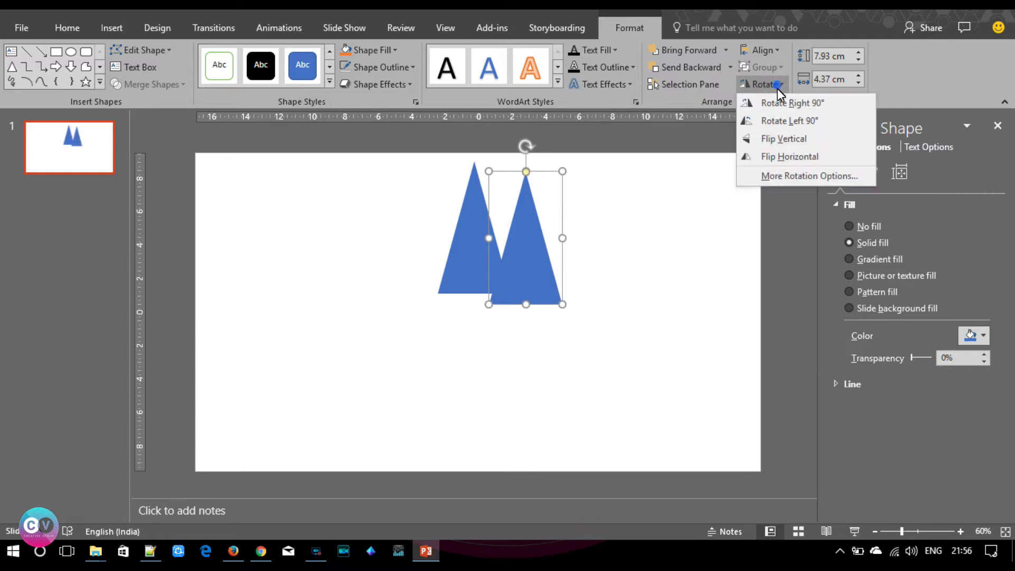
left_click(770, 138)
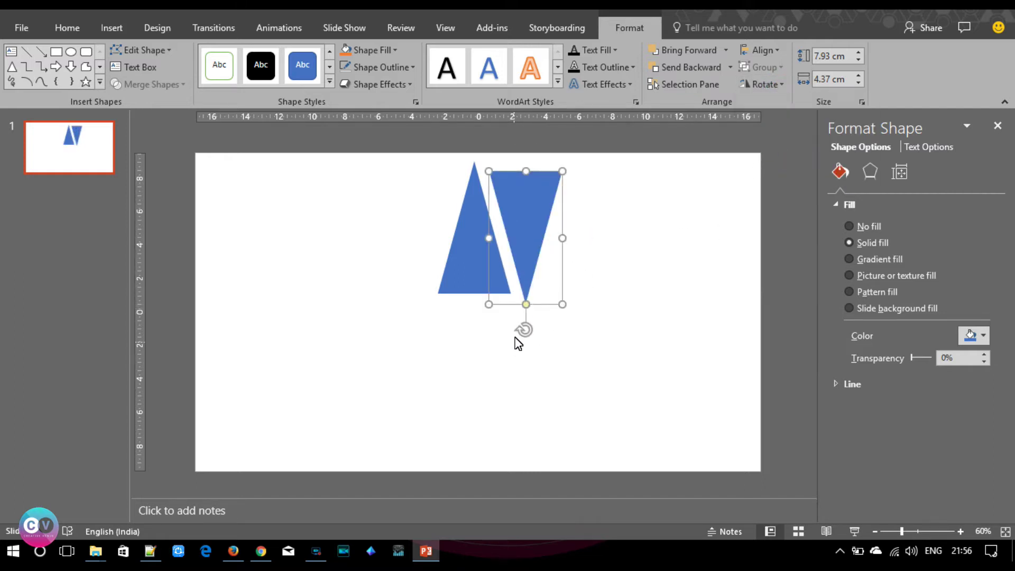
Step: Place the flipped triangle under the upright one, Union them into a tie shape, and widen it slightly
mouse_move(526, 171)
left_mouse_down()
mouse_move(529, 275)
mouse_move(483, 288)
left_mouse_up()
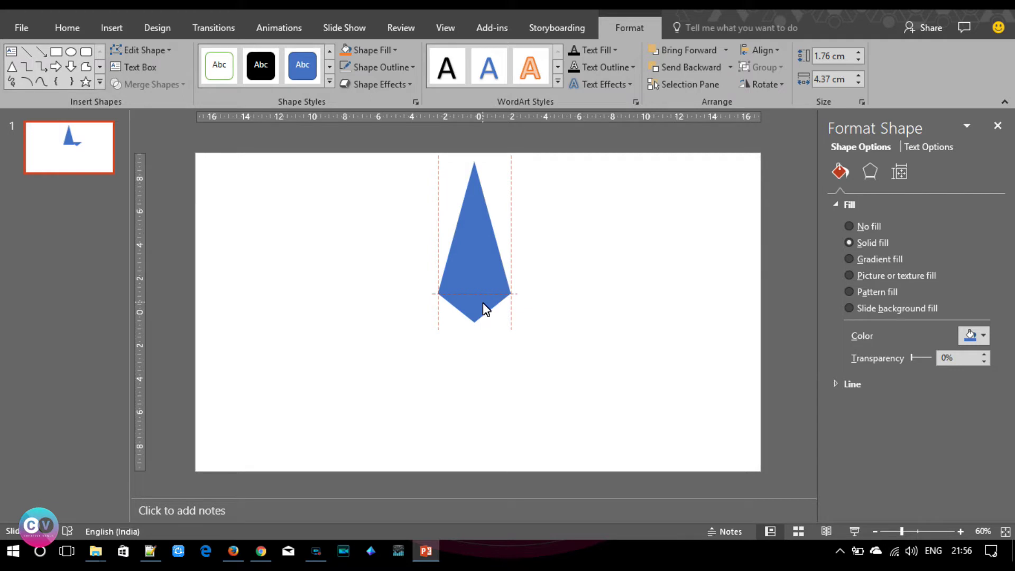
left_click(483, 271, "shift")
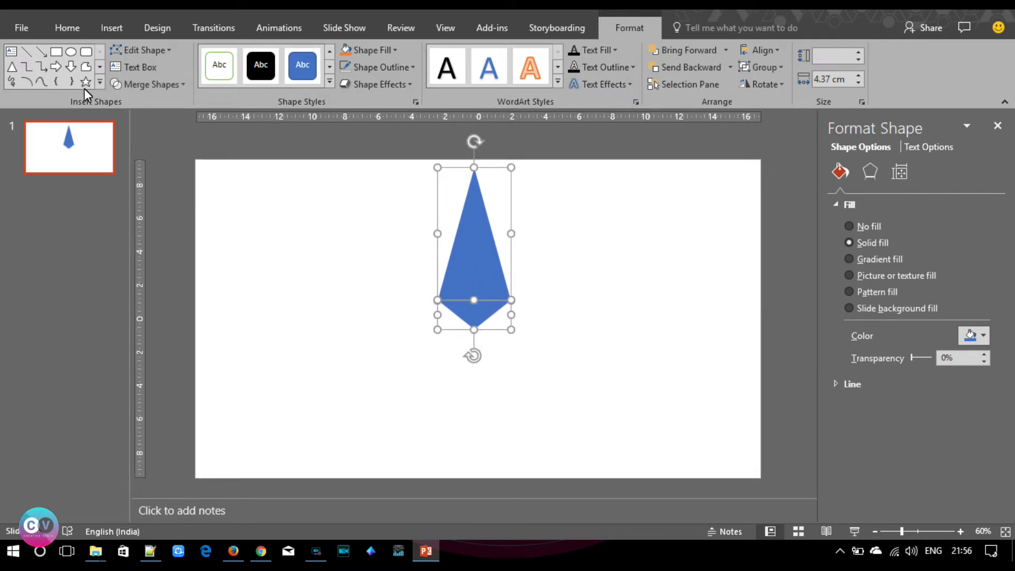
left_click(134, 87)
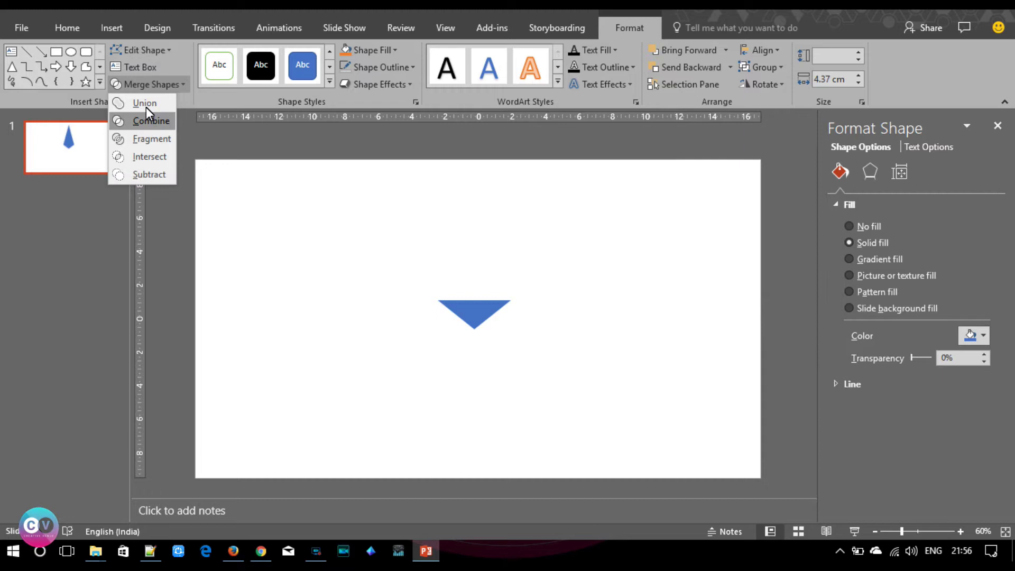
left_click(146, 107)
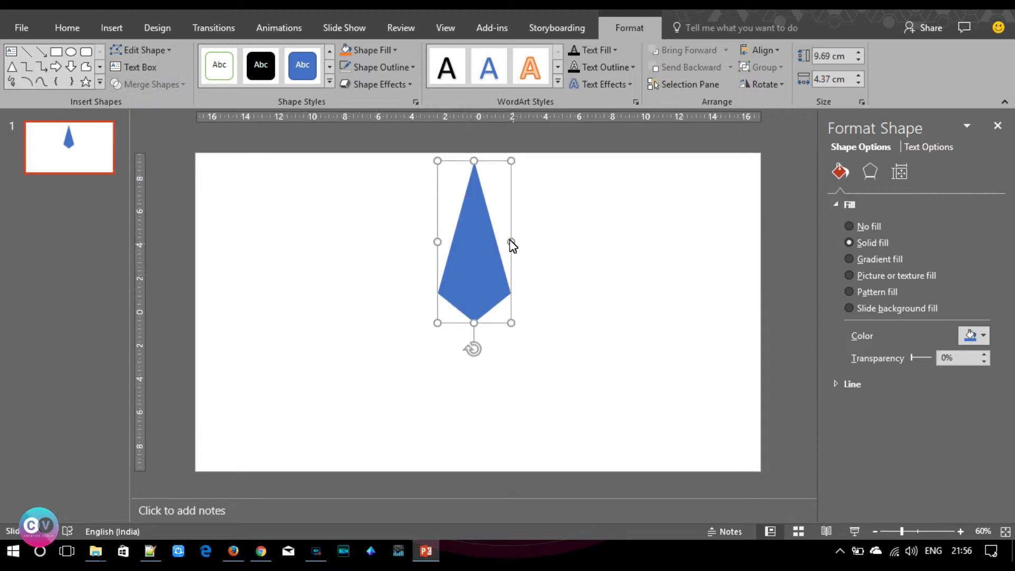
left_click_drag(508, 242, 517, 249)
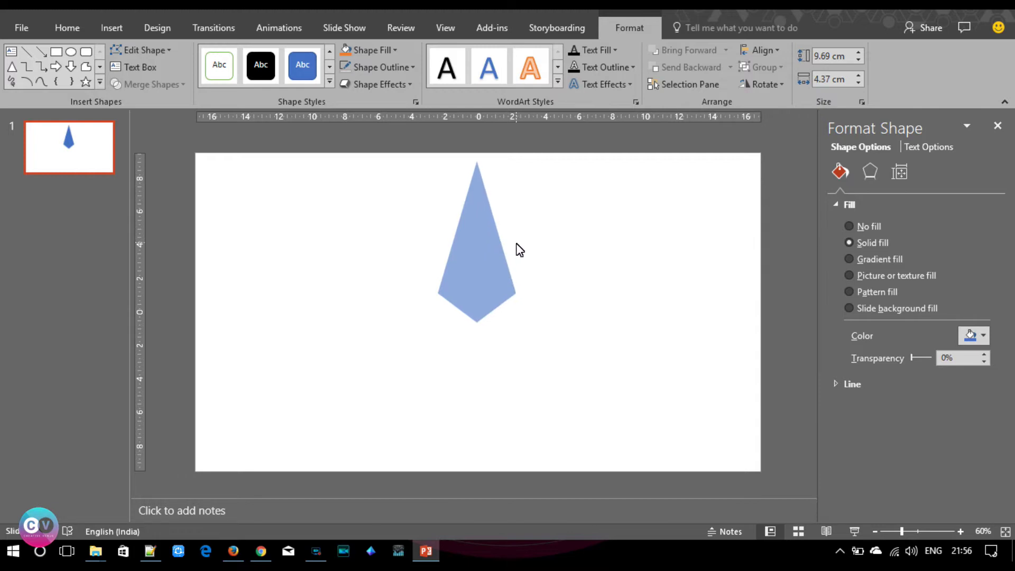
left_click(577, 272)
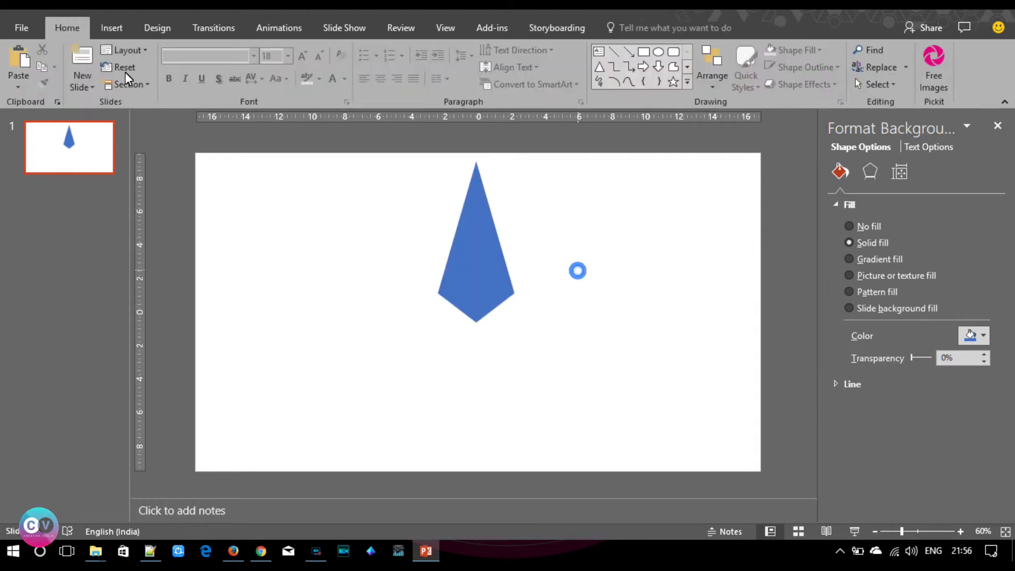
Step: Draw a rectangle covering the left half of the tie shape
left_click(110, 23)
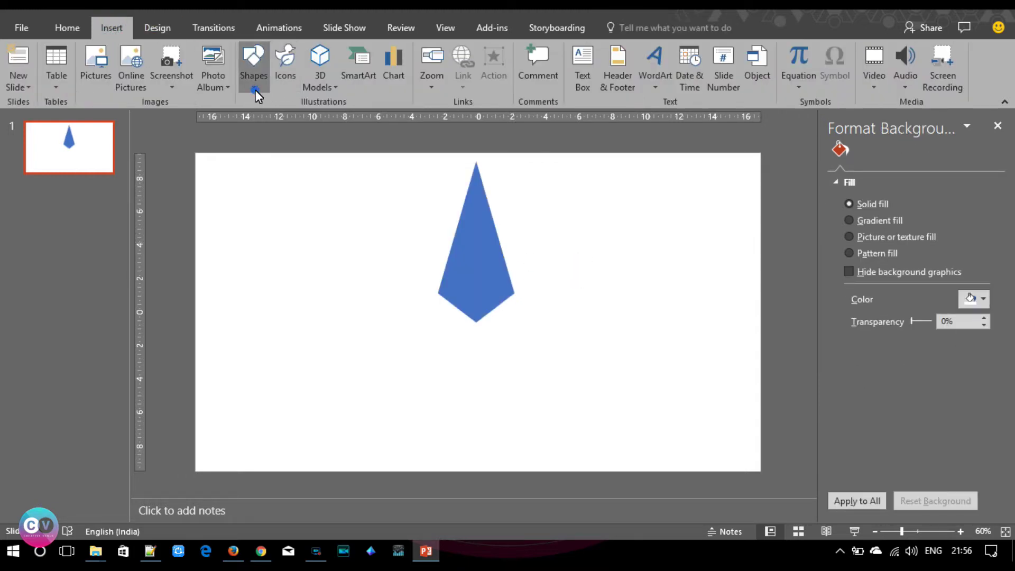
left_click(254, 84)
left_click(307, 120)
mouse_move(453, 382)
left_mouse_down()
mouse_move(490, 233)
mouse_move(413, 155)
left_mouse_up()
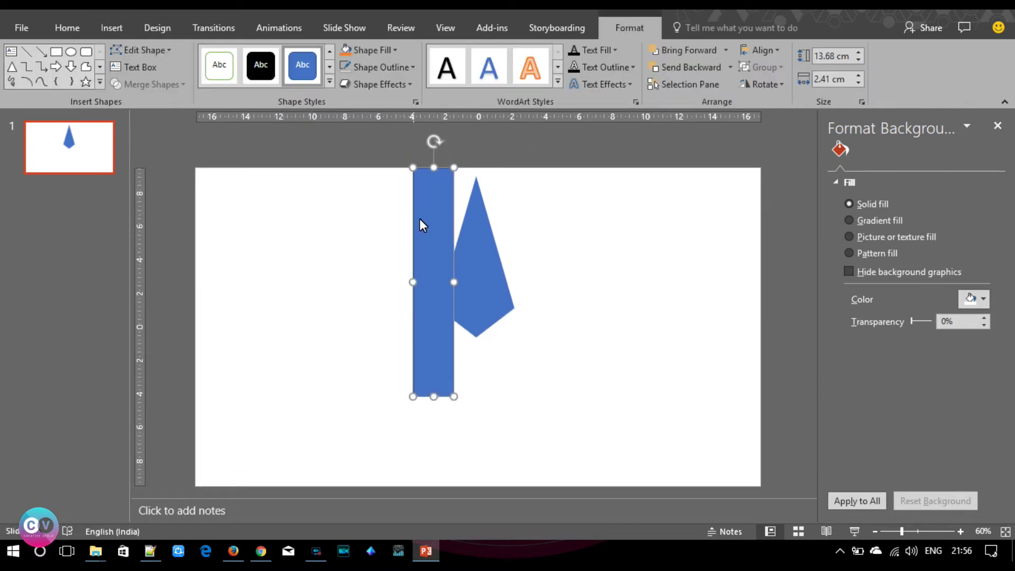
left_click_drag(436, 220, 443, 219)
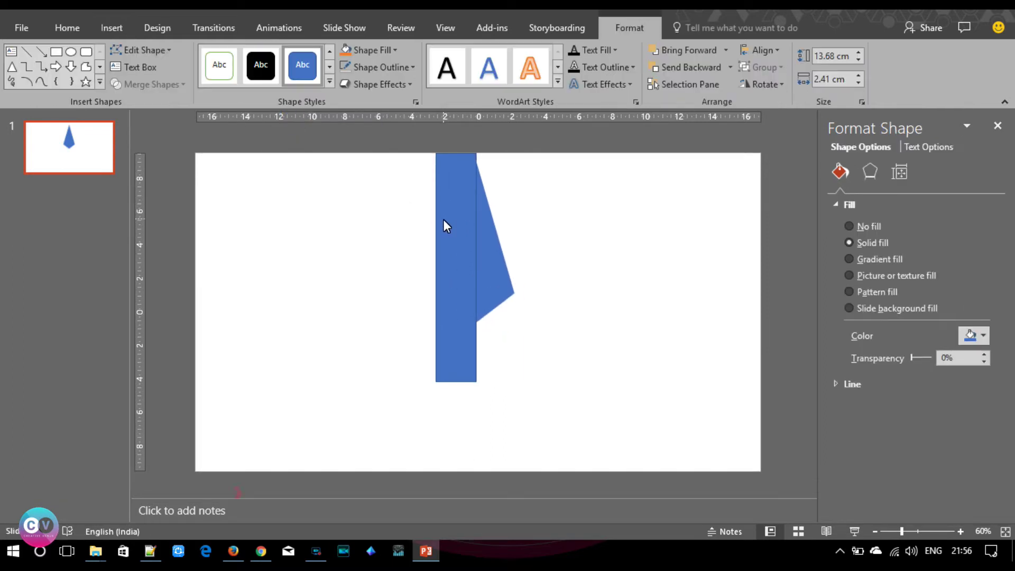
Step: Subtract the rectangle from the tie, leaving a 2.3 cm sliver, and nudge it down
left_click(502, 291)
left_click(453, 376, "shift")
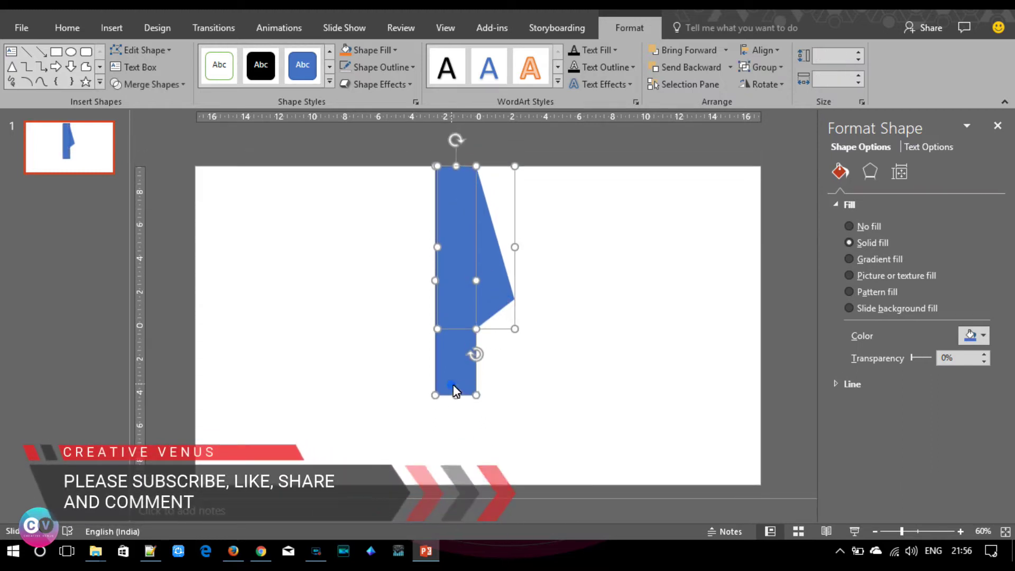
left_click(150, 87)
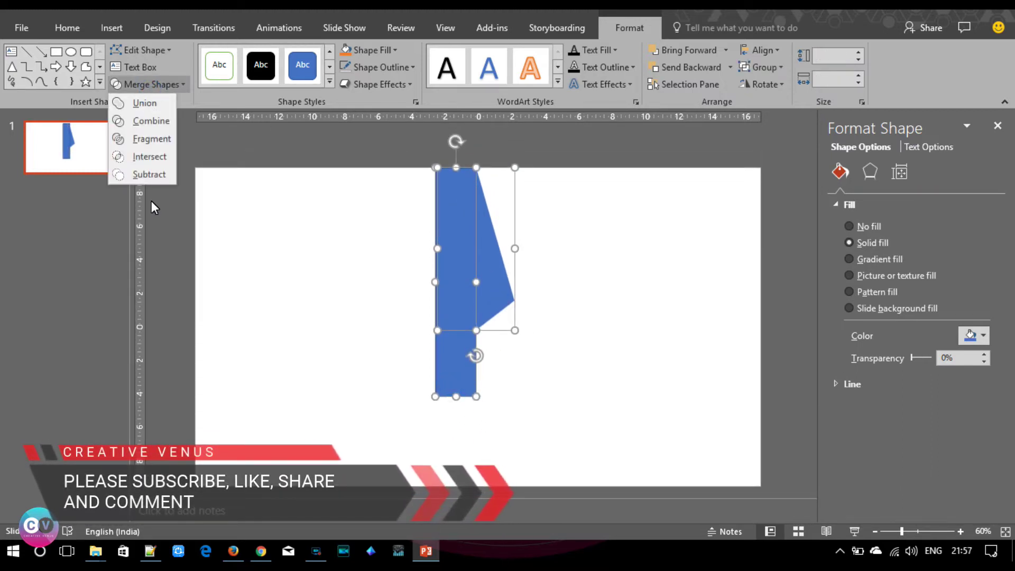
left_click(150, 176)
left_click(430, 399)
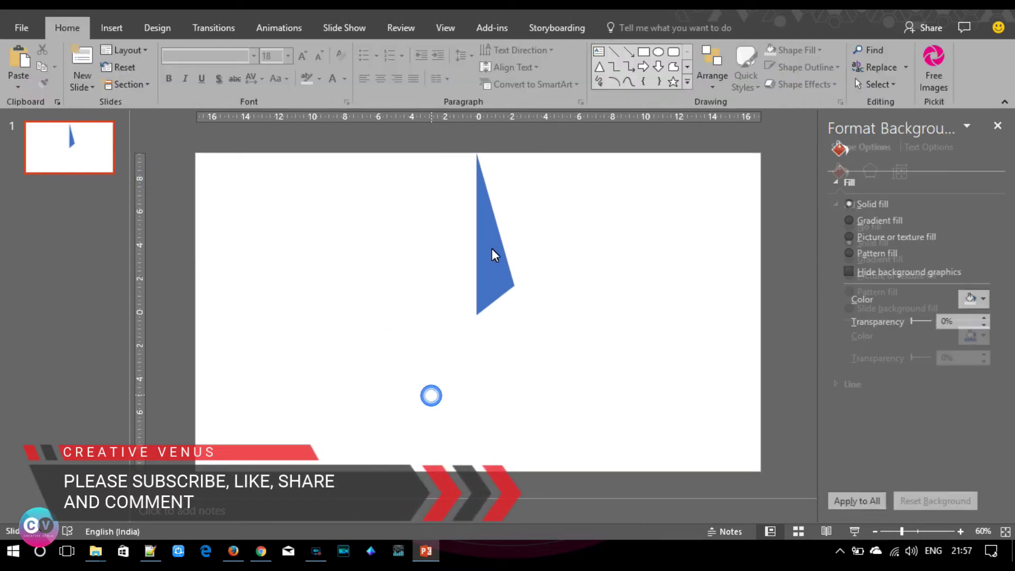
left_click(489, 264)
key("Down")
key("Down")
key("Down")
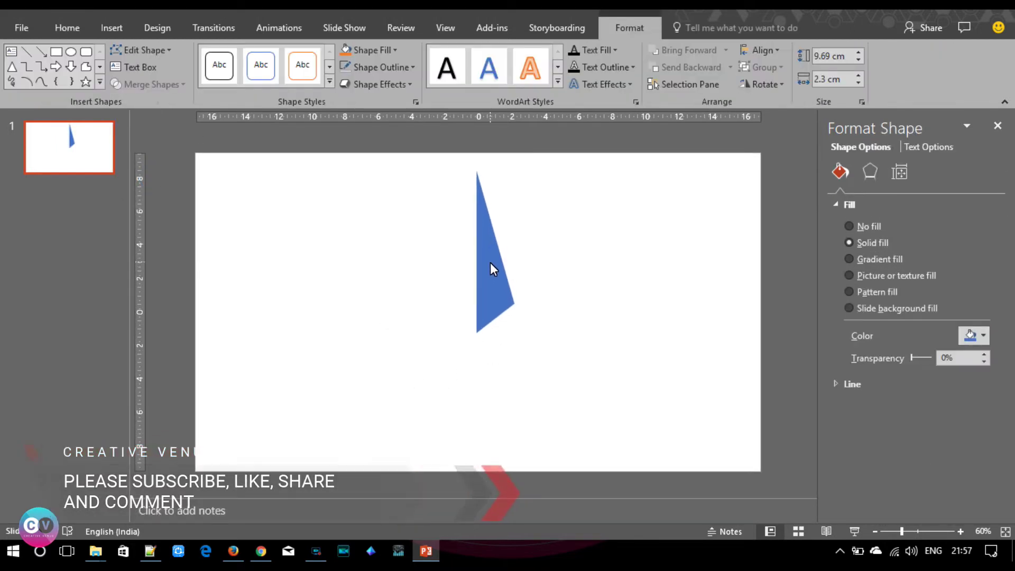
Step: Duplicate the sliver, flip it horizontally, and butt it against the original to form a 4.59 cm tie
key("ctrl+c")
key("ctrl+v")
left_click_drag(491, 266, 565, 274)
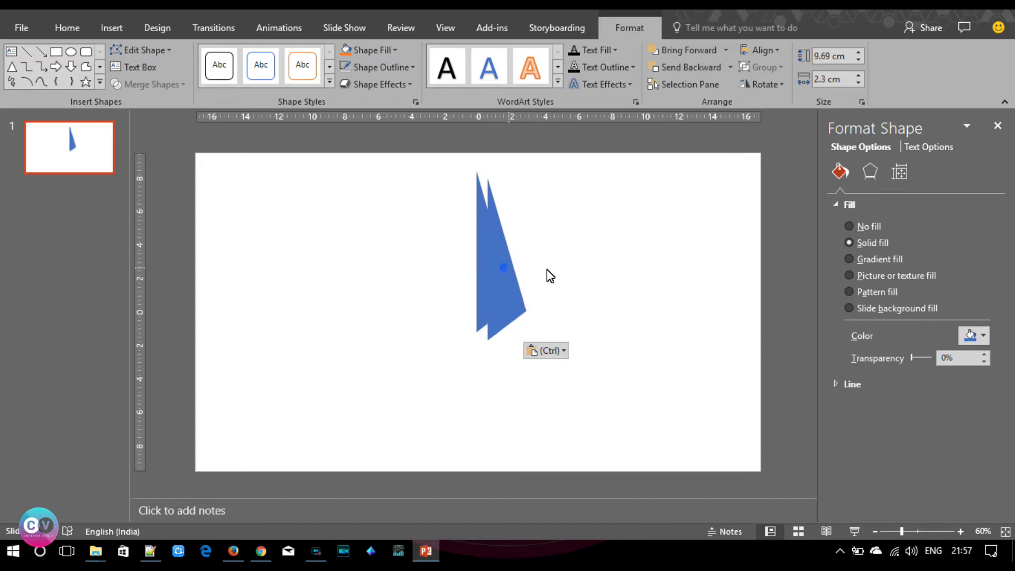
left_click(749, 88)
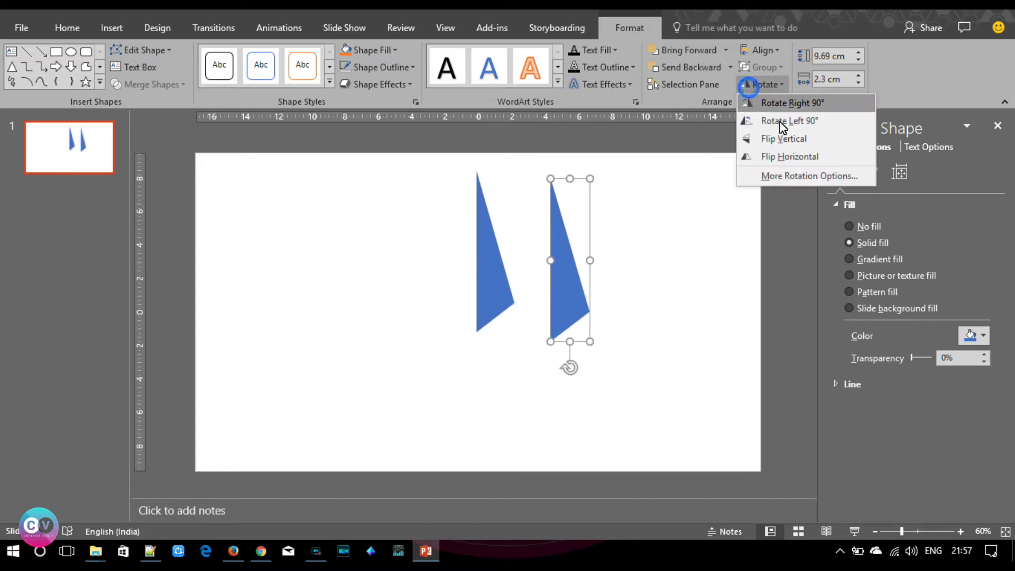
left_click(790, 151)
left_click_drag(570, 284, 459, 292)
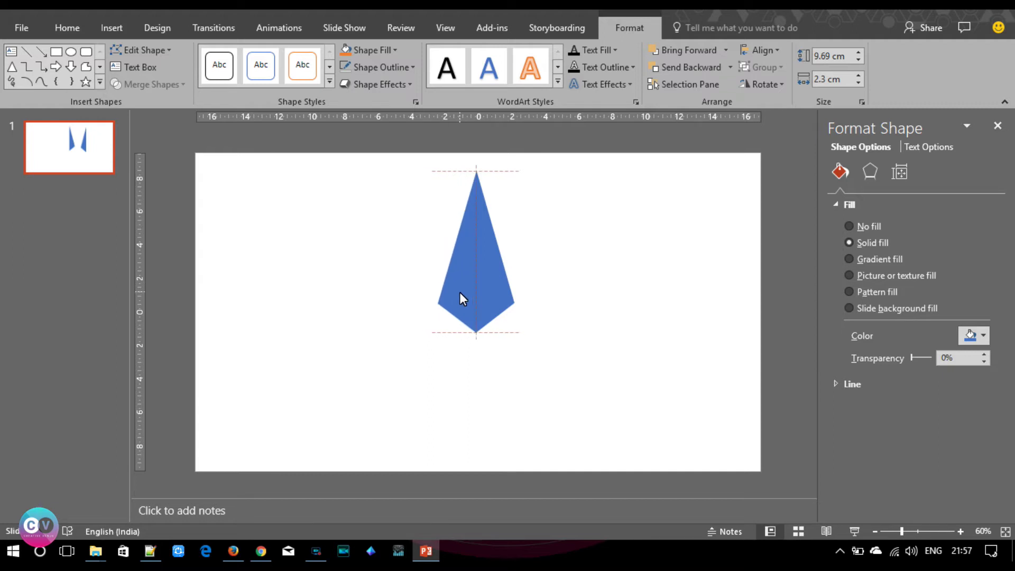
left_click(576, 319)
Step: Group both halves into one tie object and paste a duplicate of it
left_click_drag(331, 393, 570, 160)
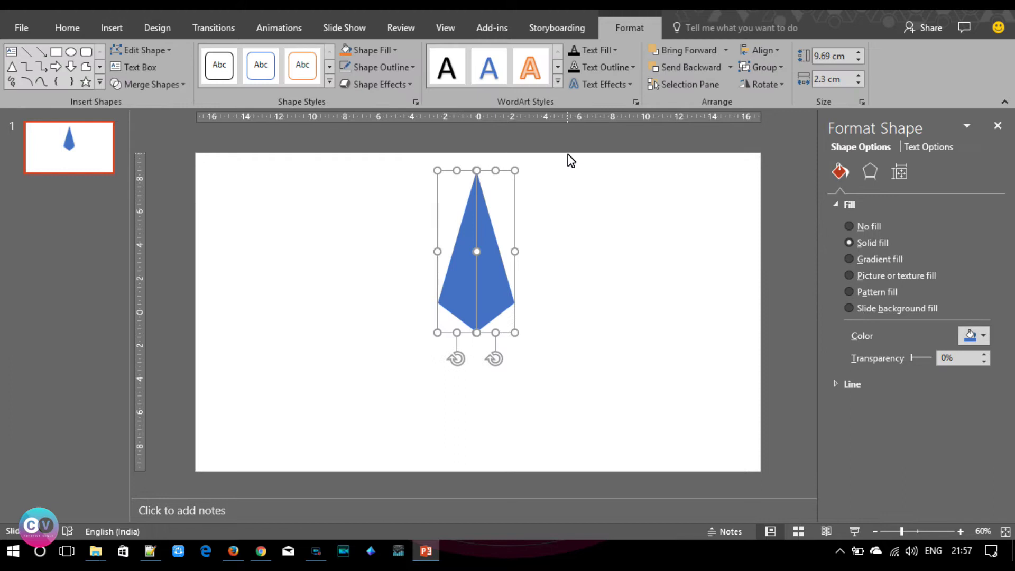
key("ctrl+g")
key("ctrl+v")
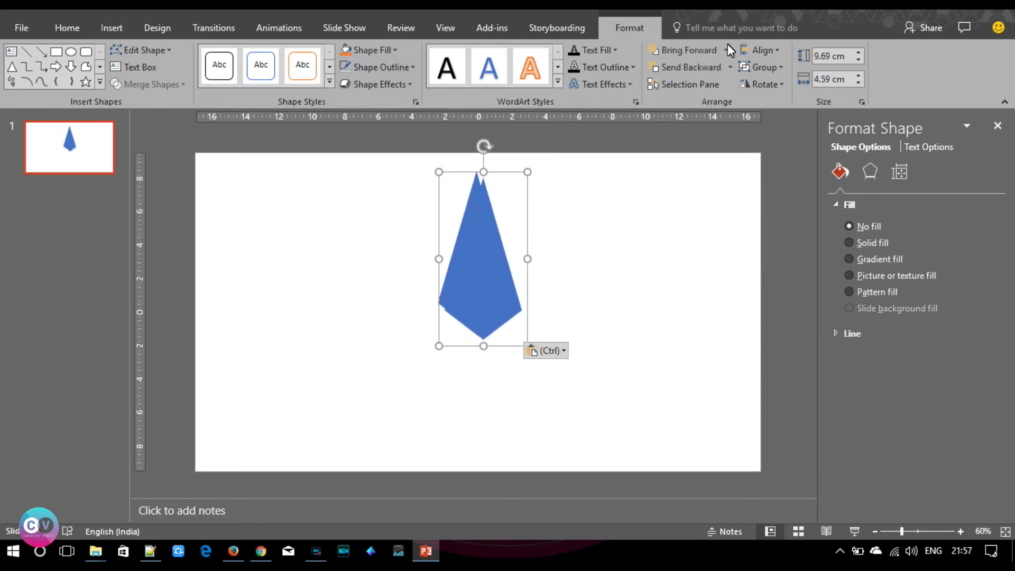
left_click(764, 87)
Step: Rotate the duplicate blade 120° and move it to the lower right
left_click(795, 177)
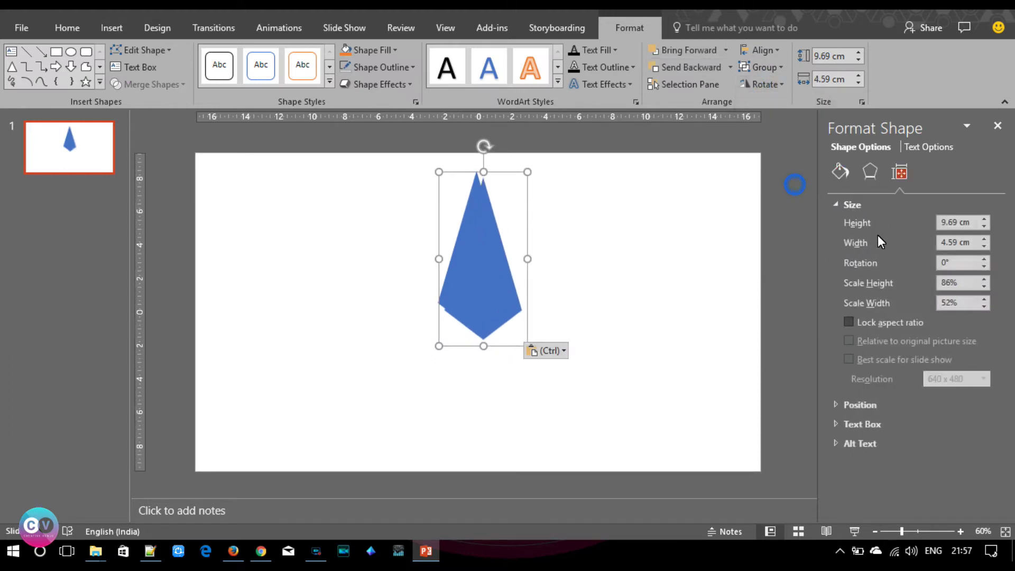
type("120")
key("Return")
left_click_drag(505, 278, 554, 378)
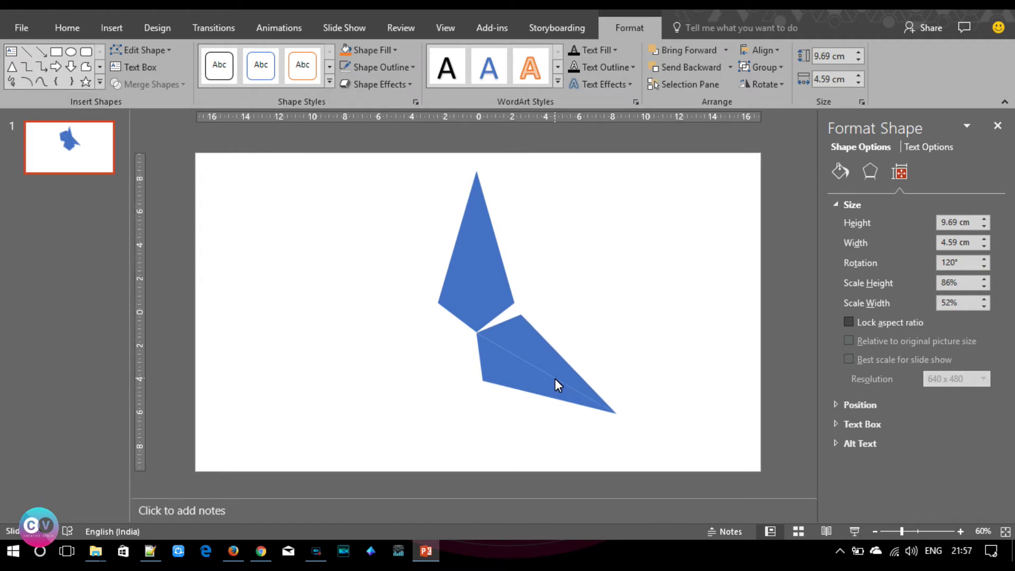
left_click(555, 378)
left_click(677, 294)
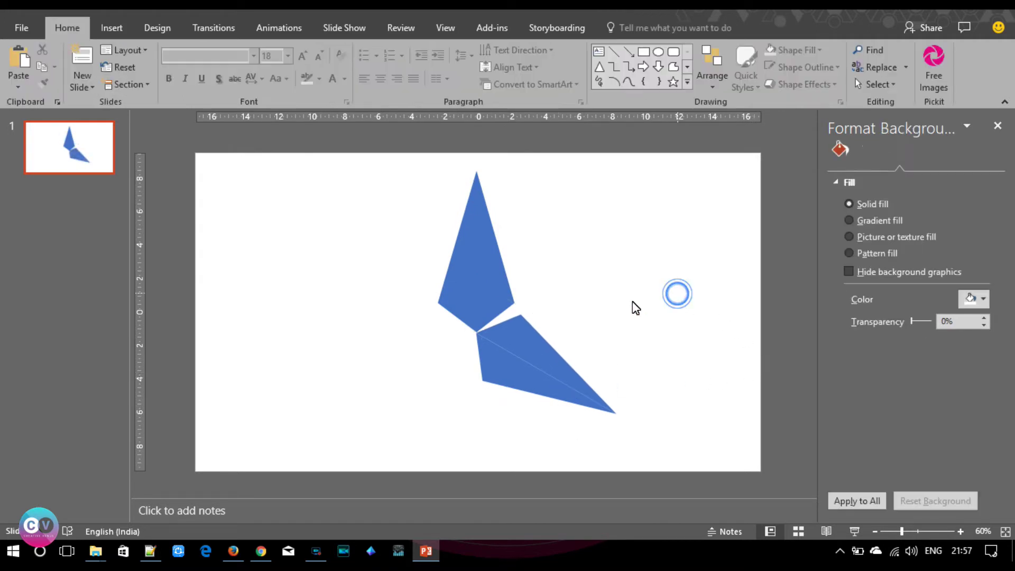
Step: Copy the top blade, rotate the copy 240°, and place it at the lower left
left_click(491, 274)
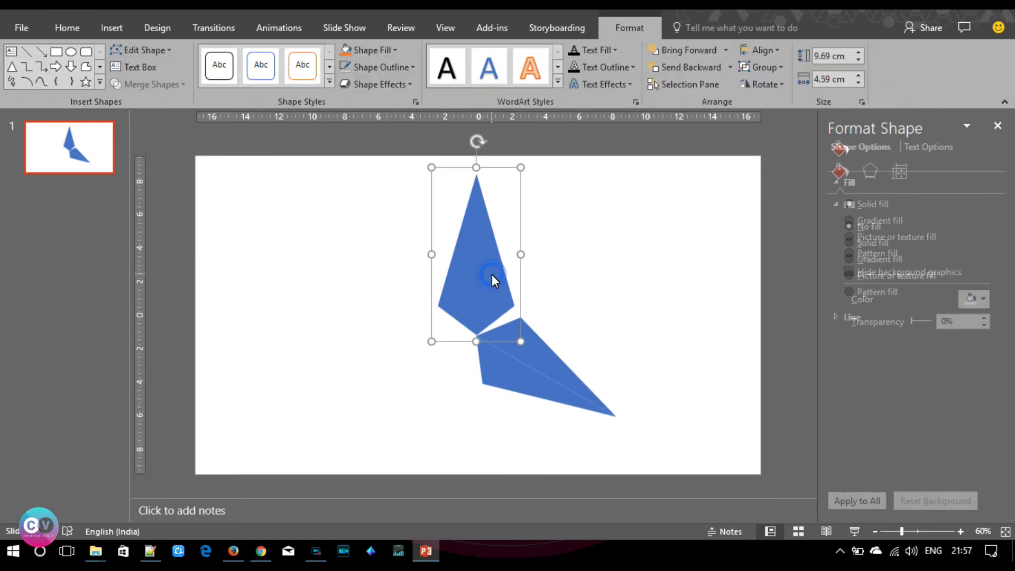
key("ctrl+c")
key("ctrl+v")
left_click_drag(497, 280, 638, 280)
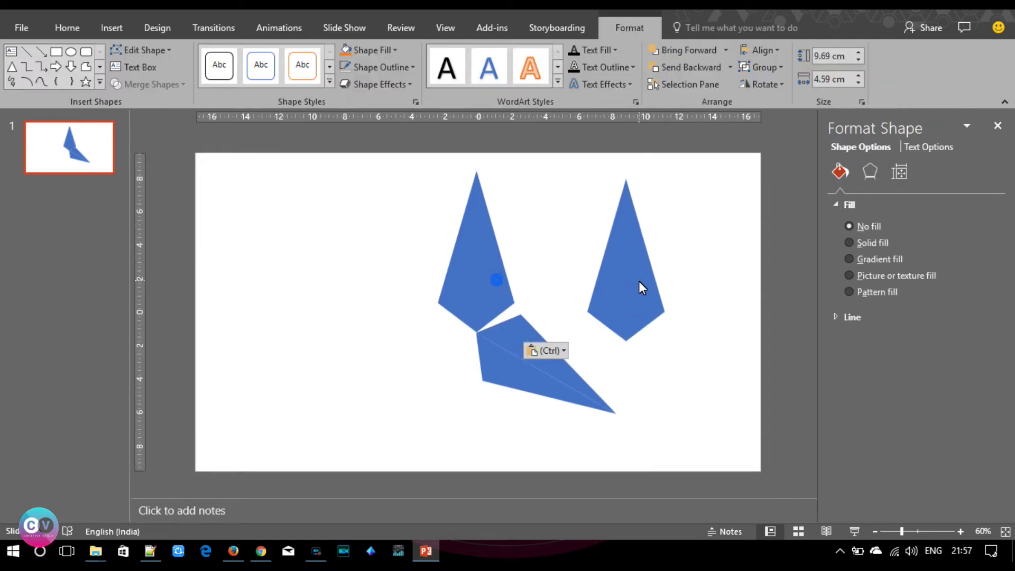
left_click(763, 84)
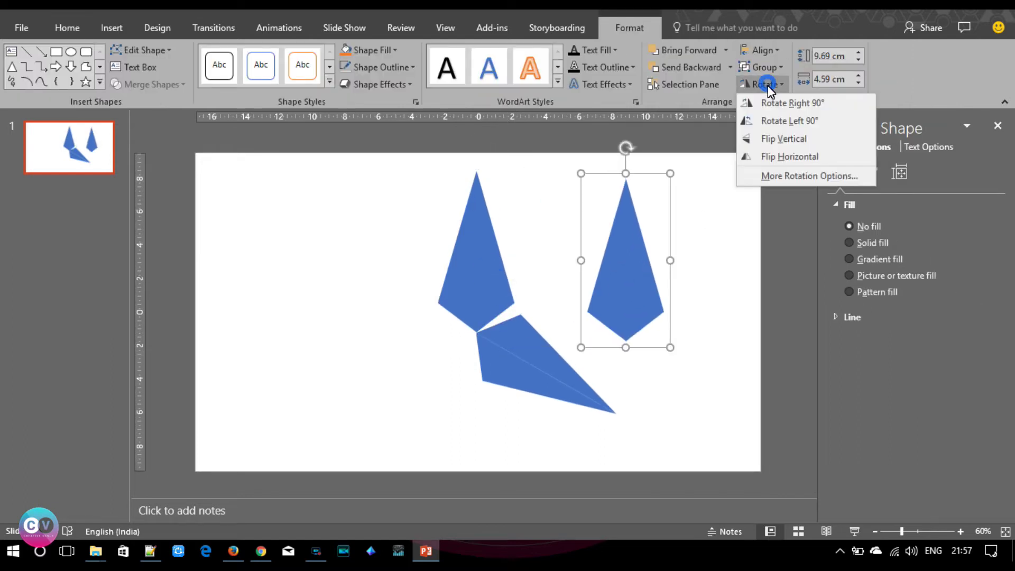
left_click(788, 176)
type("240")
key("Return")
left_click_drag(594, 260, 398, 375)
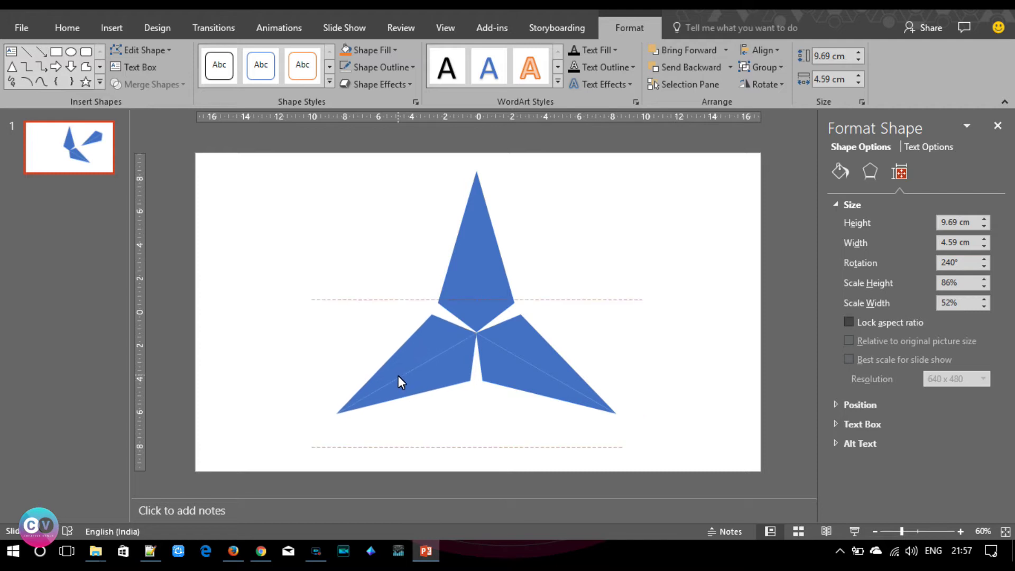
left_click(775, 362)
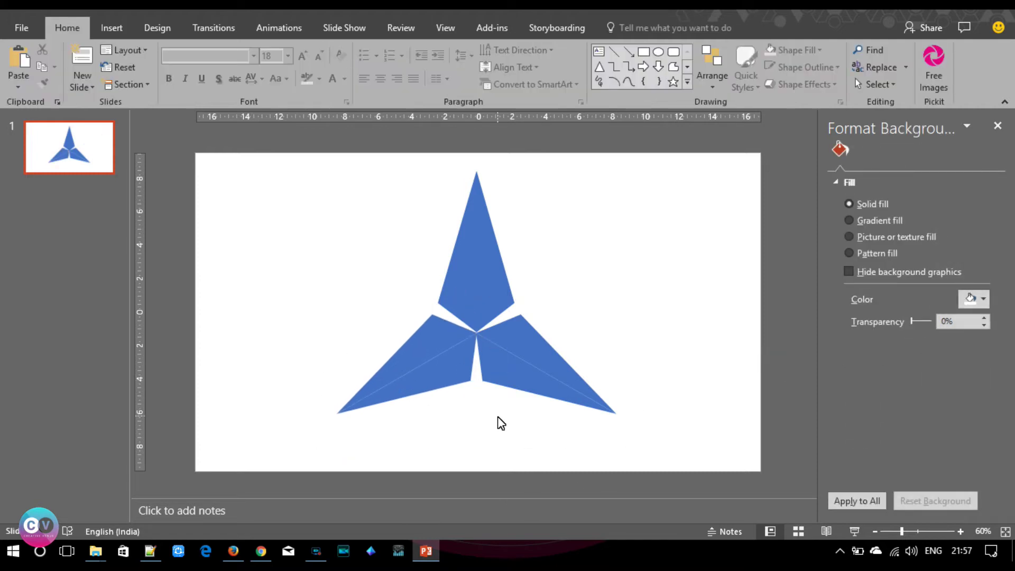
Step: Draw a circle over the star's centre with no outline
left_click(110, 26)
left_click(252, 84)
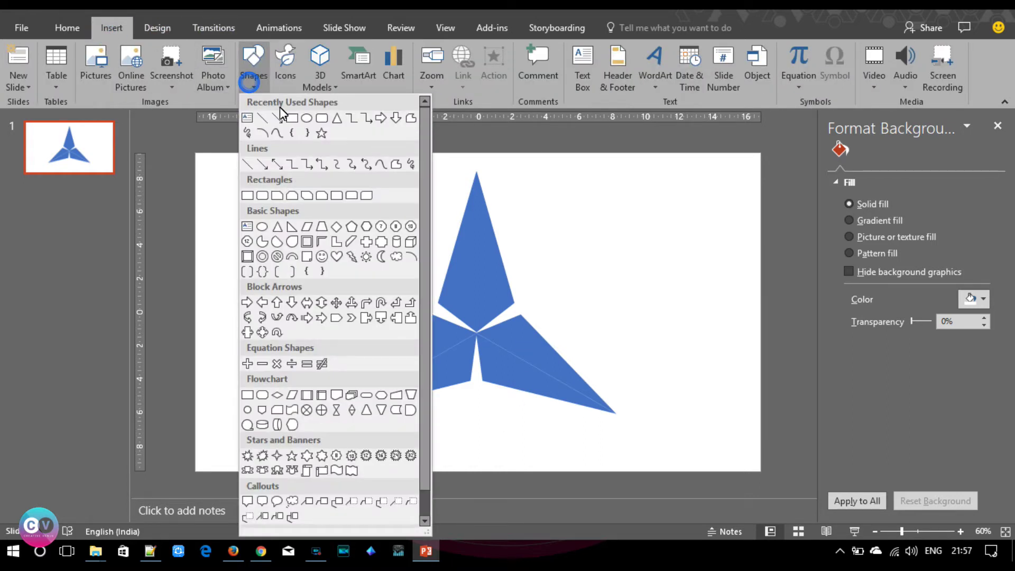
left_click(306, 121)
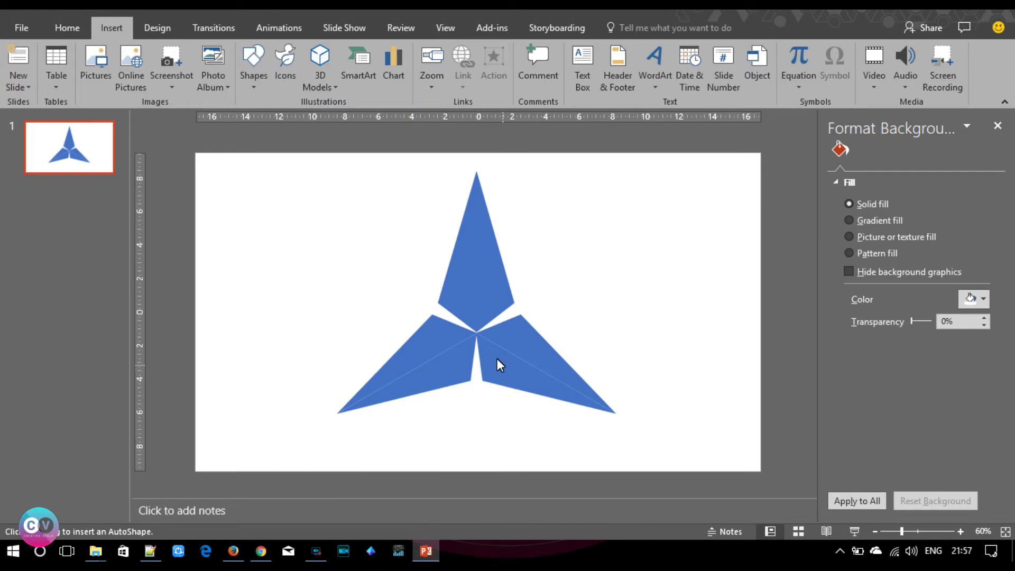
mouse_move(441, 292)
left_mouse_down()
mouse_move(522, 359)
mouse_move(474, 344)
left_mouse_up()
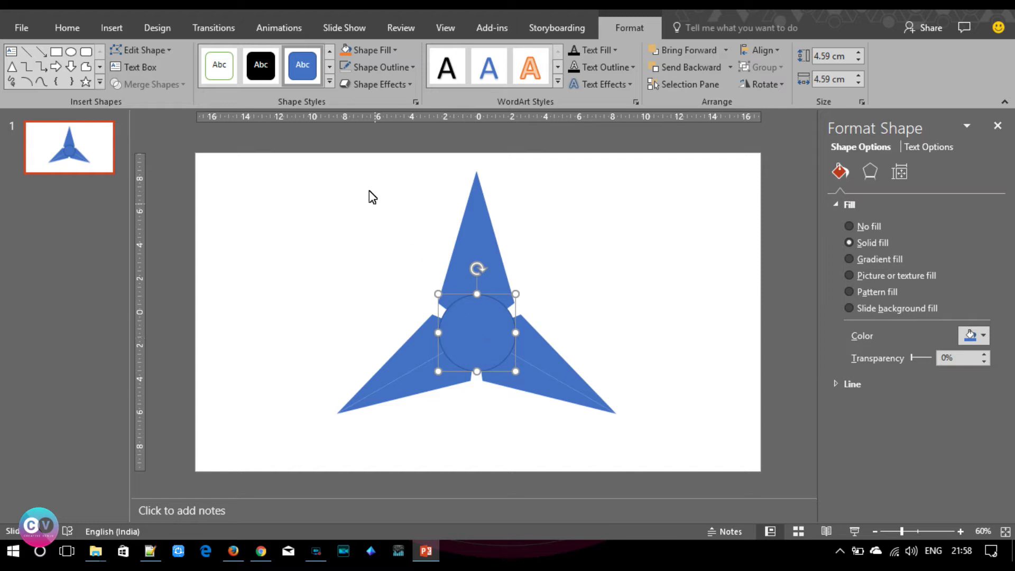
left_click(345, 67)
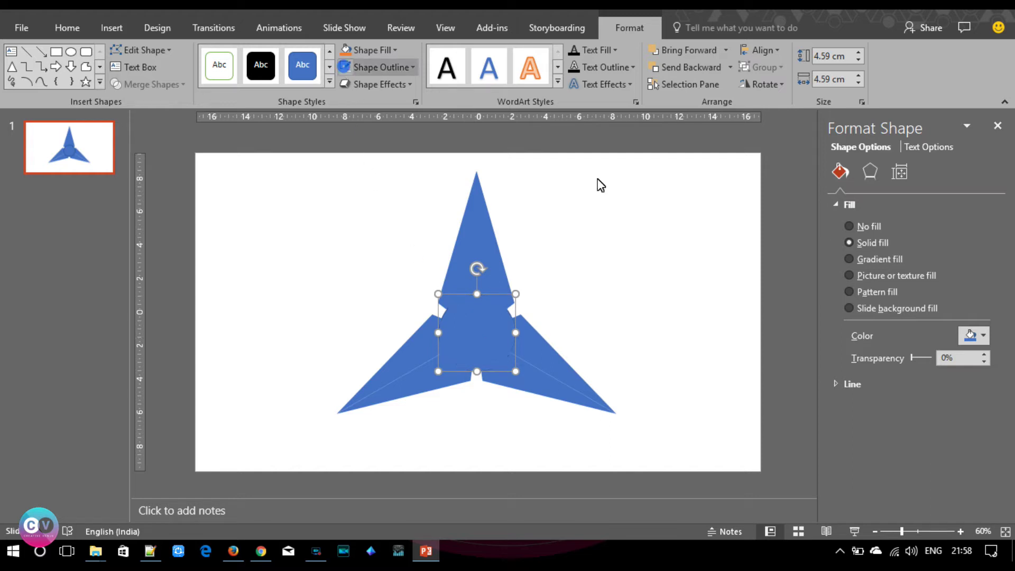
left_click(790, 320)
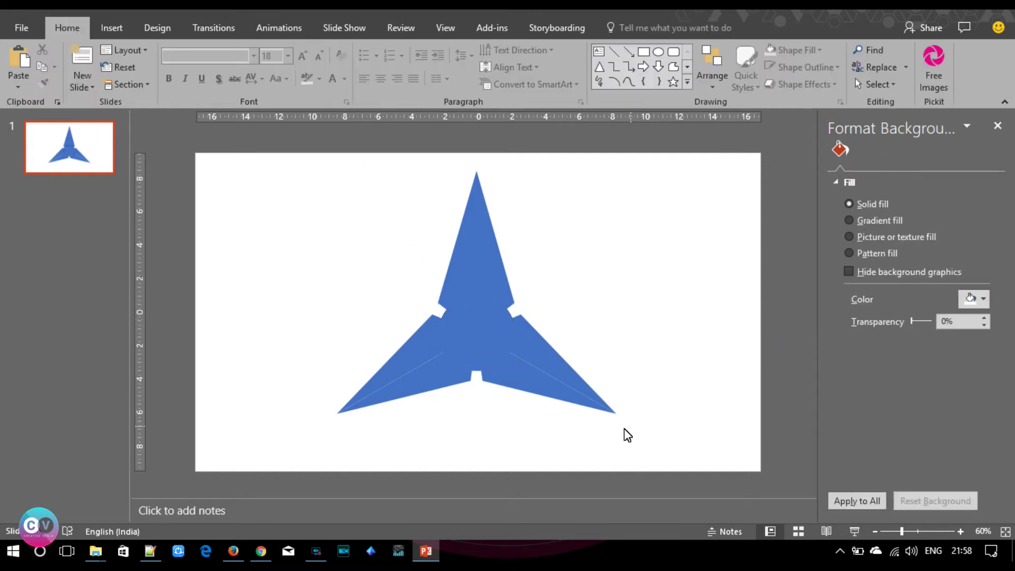
Step: Give the slide background a linear gradient fill
left_click(496, 250)
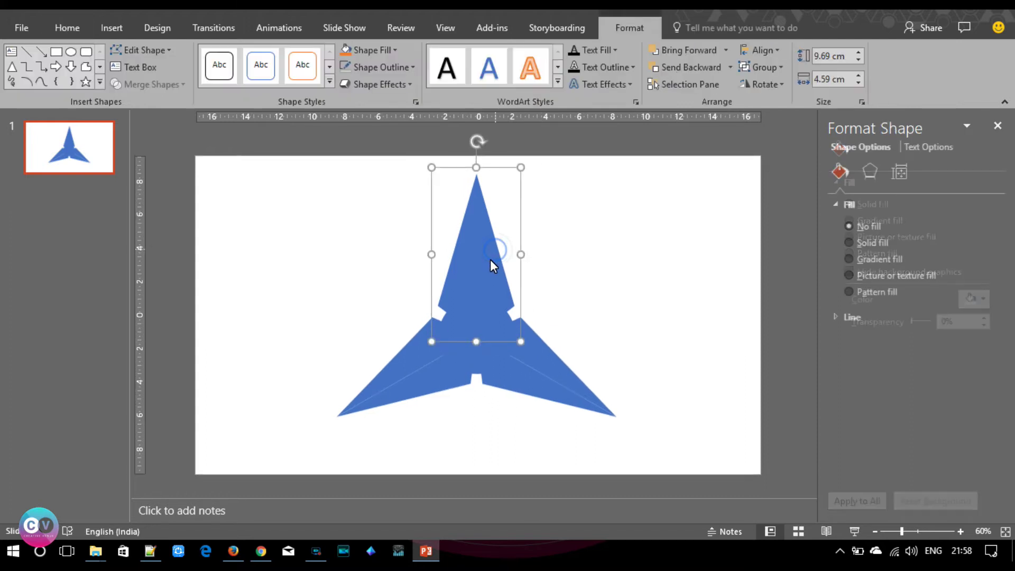
left_click(665, 320)
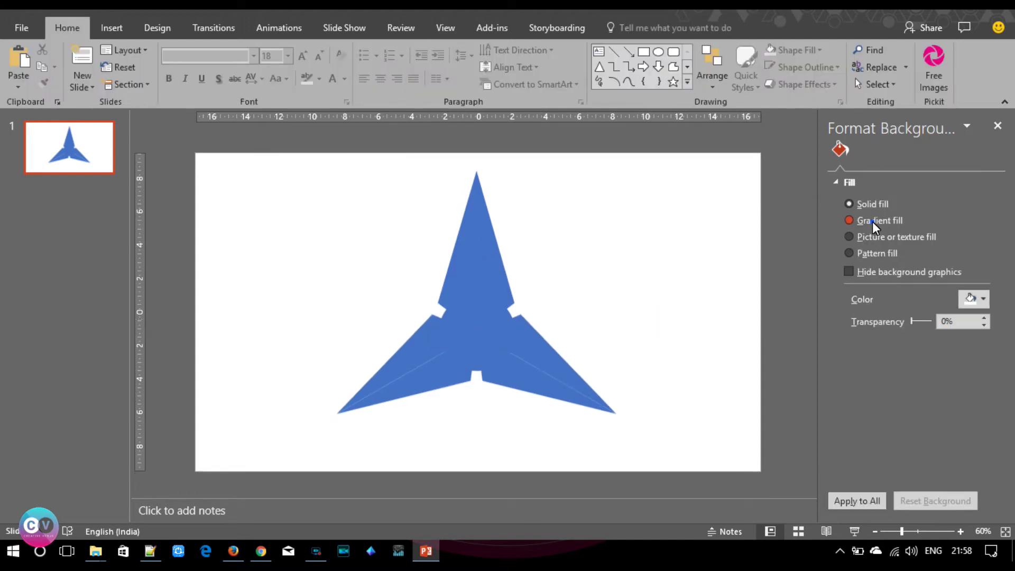
left_click(872, 221)
left_click(916, 410)
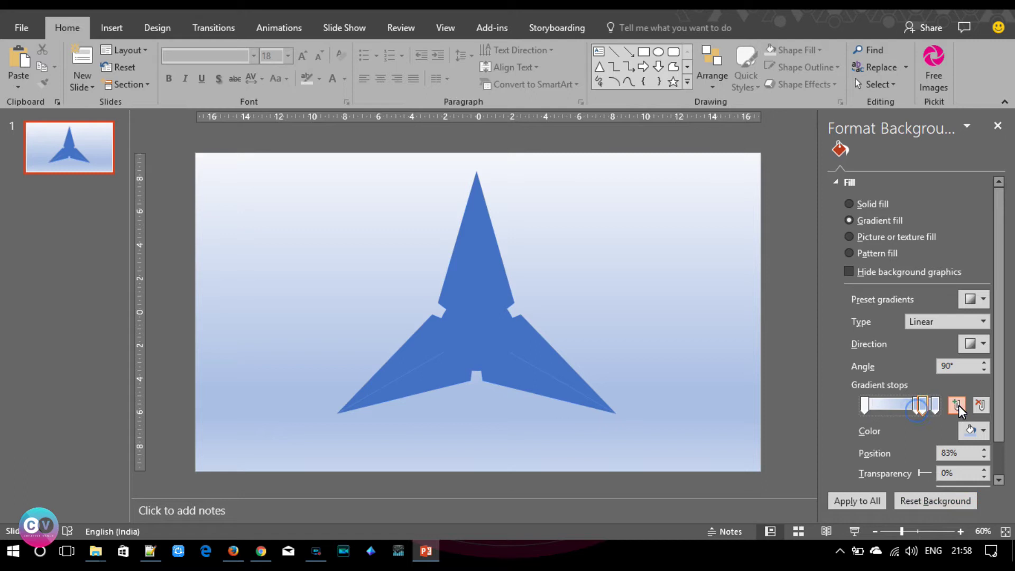
Step: Remove the extra gradient stops, including the 74% stop, leaving a near-white to pale blue fade
left_click(977, 405)
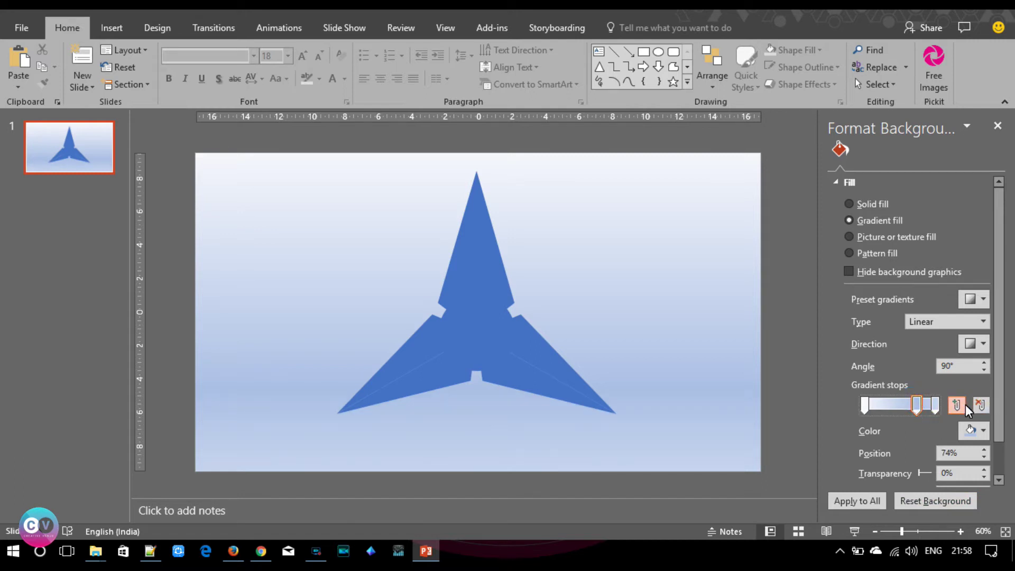
left_click(978, 405)
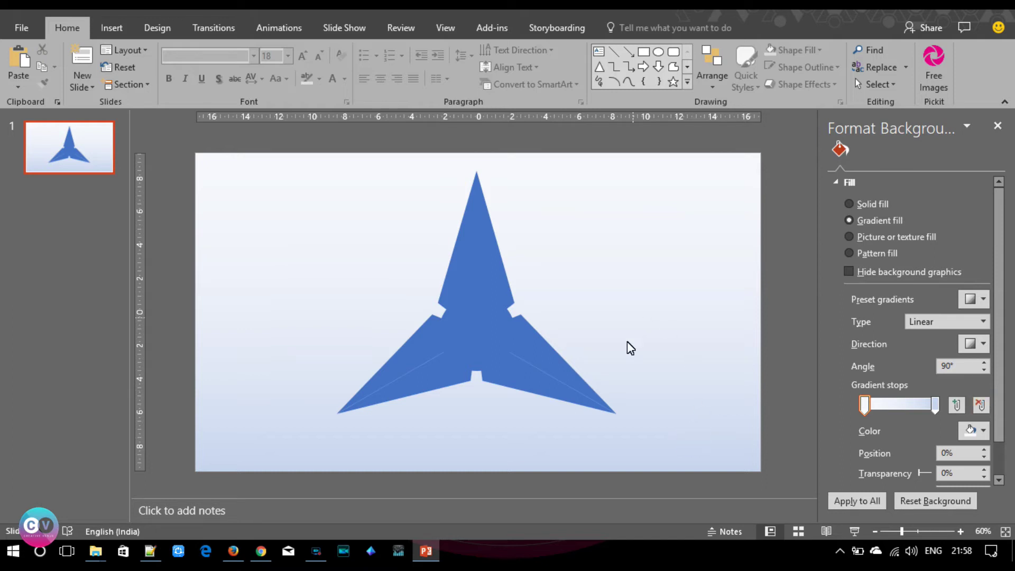
left_click(500, 274)
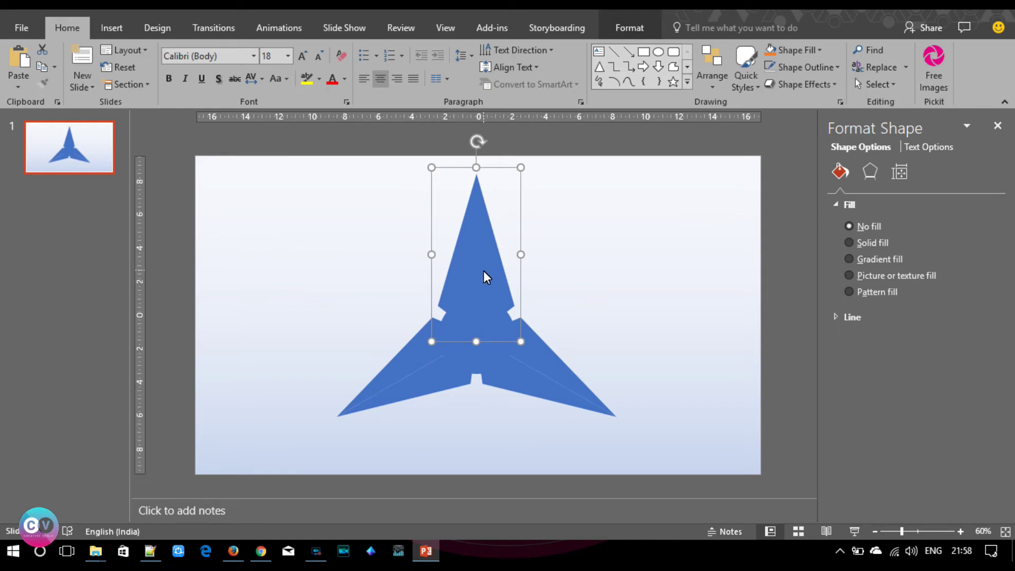
Step: Fill the top blade's right half with dark purple (RGB 102, 0, 102)
left_click(486, 258, "shift")
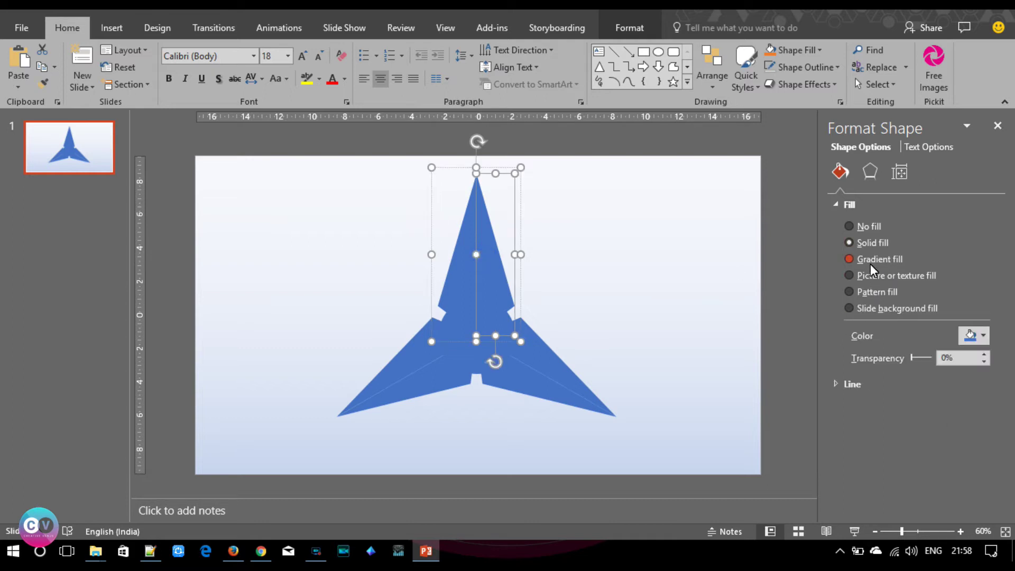
left_click(970, 341)
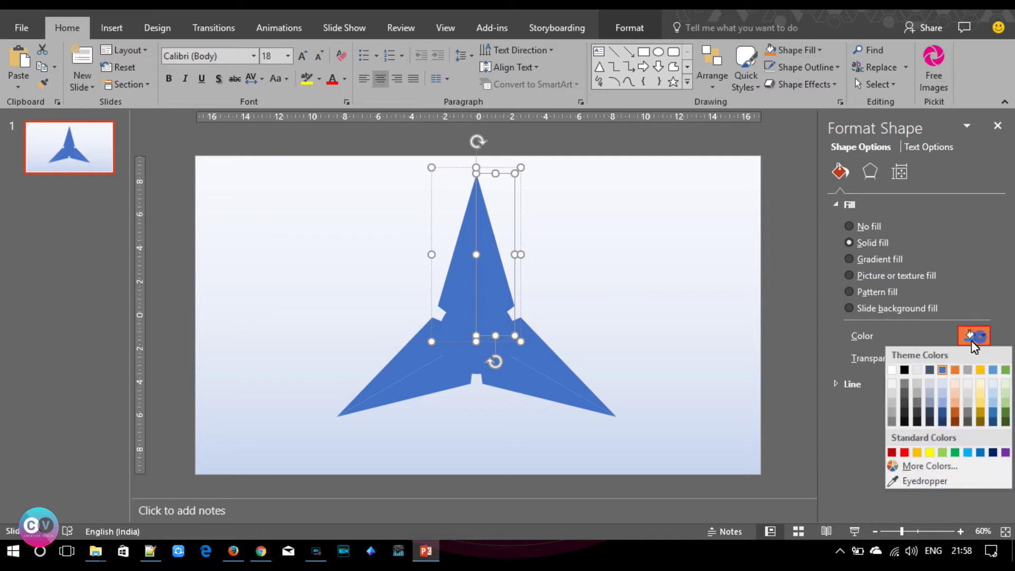
left_click(938, 466)
left_click(417, 142)
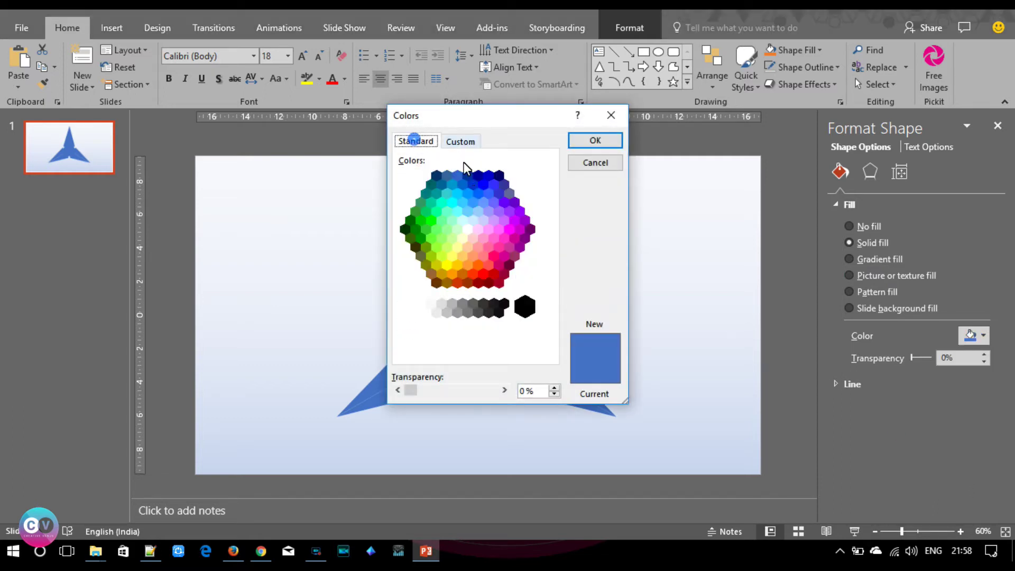
left_click(530, 229)
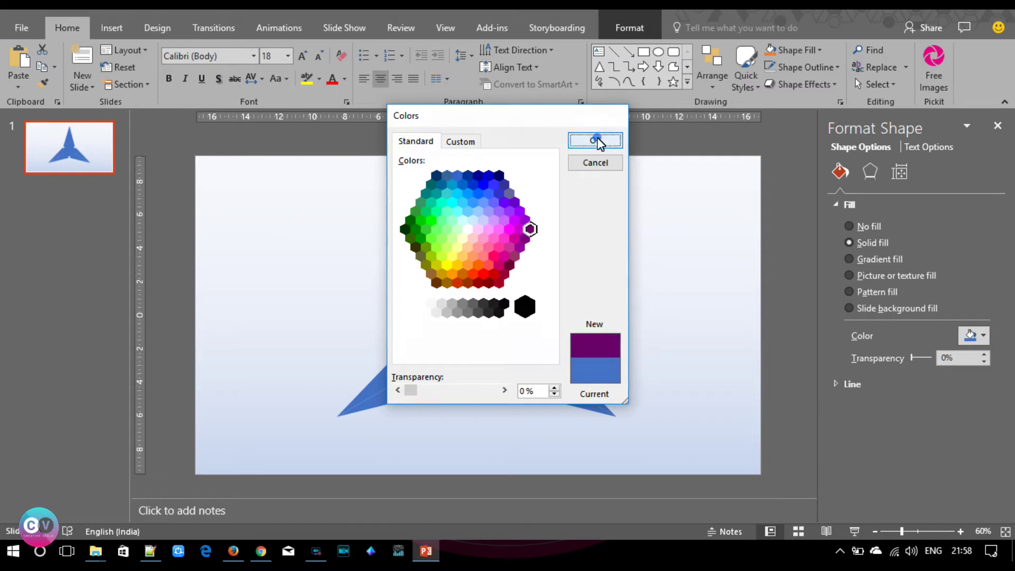
left_click(596, 138)
Step: Fill the top blade's left half with bright magenta (RGB 188, 0, 188)
left_click(465, 263)
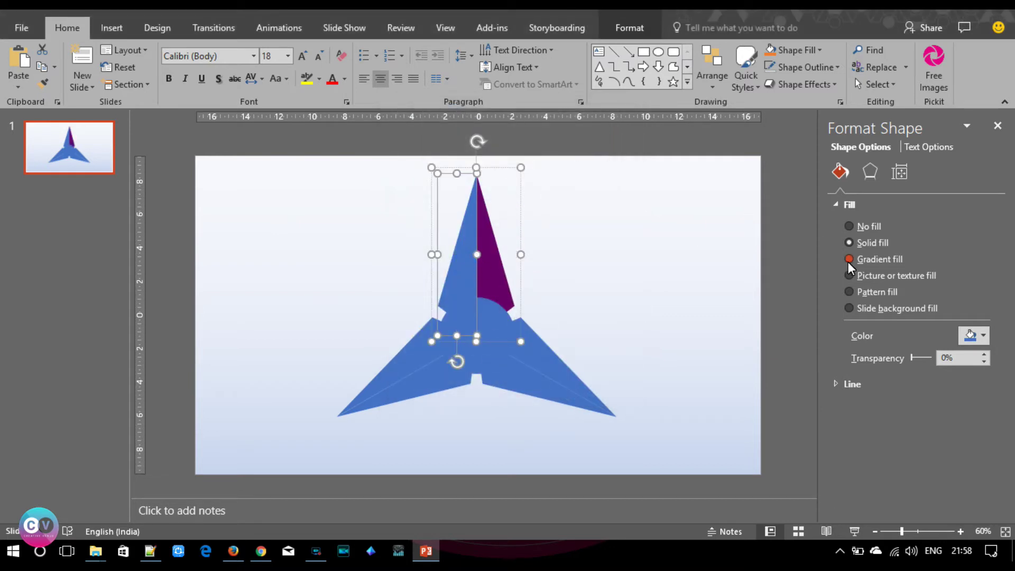
left_click(983, 335)
left_click(891, 483)
left_click(969, 337)
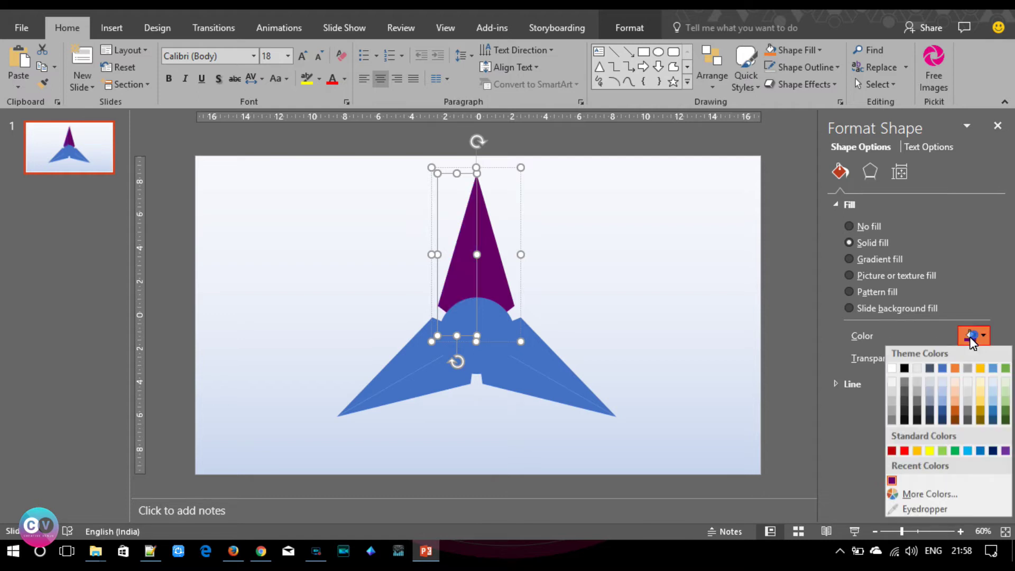
left_click(921, 497)
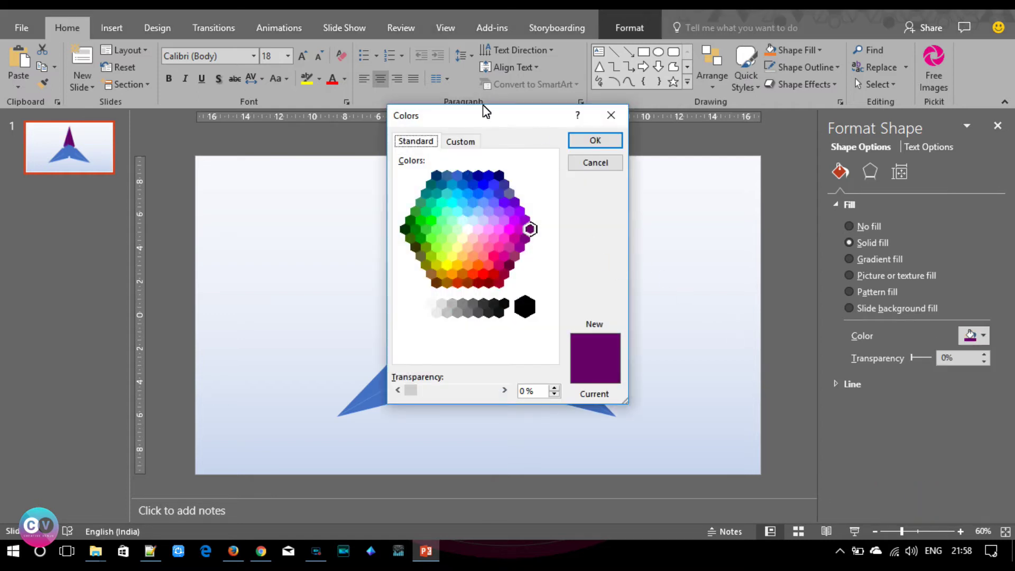
left_click_drag(483, 114, 656, 135)
left_click(623, 169)
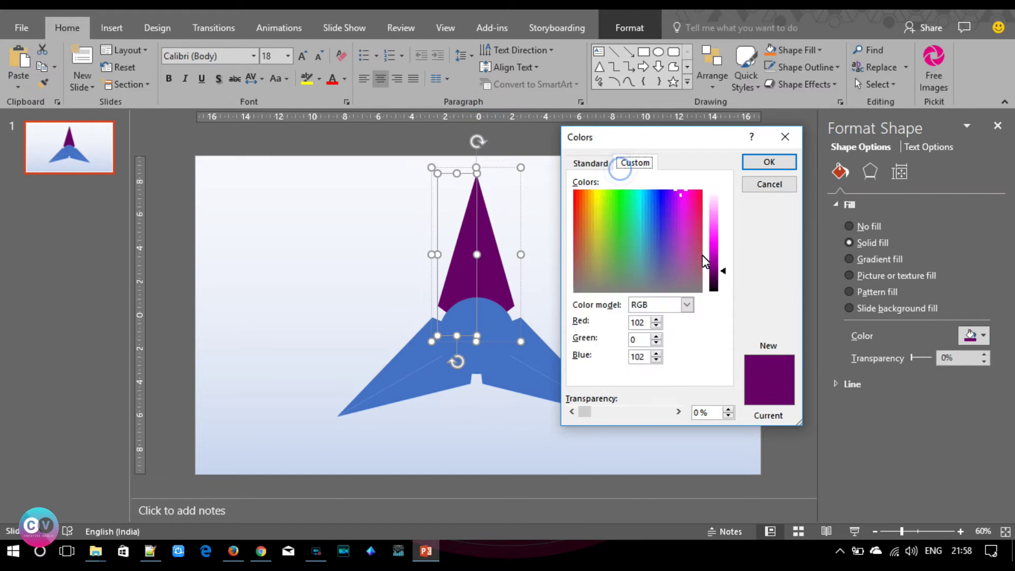
left_click(721, 254)
left_click(770, 163)
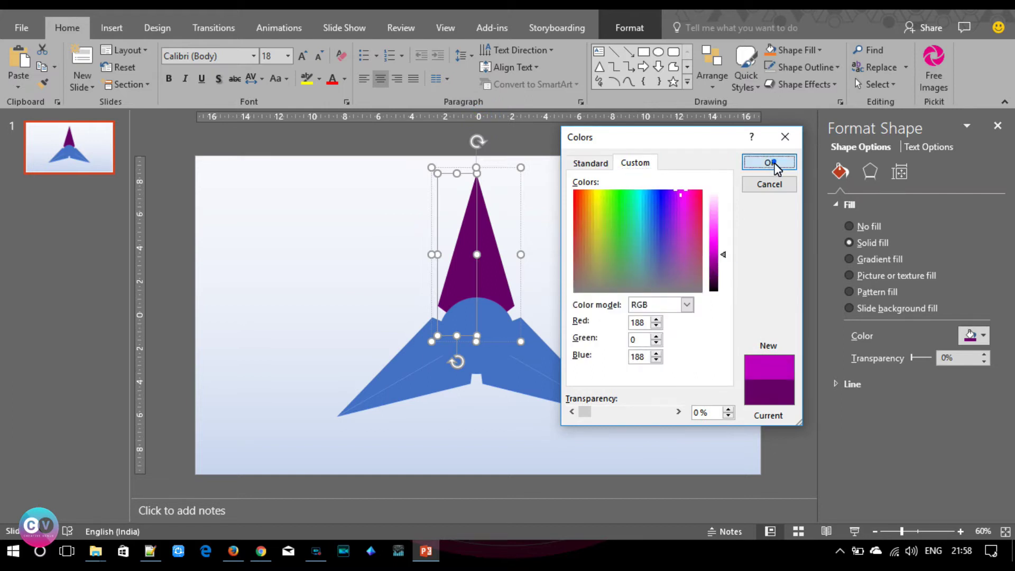
left_click(683, 240)
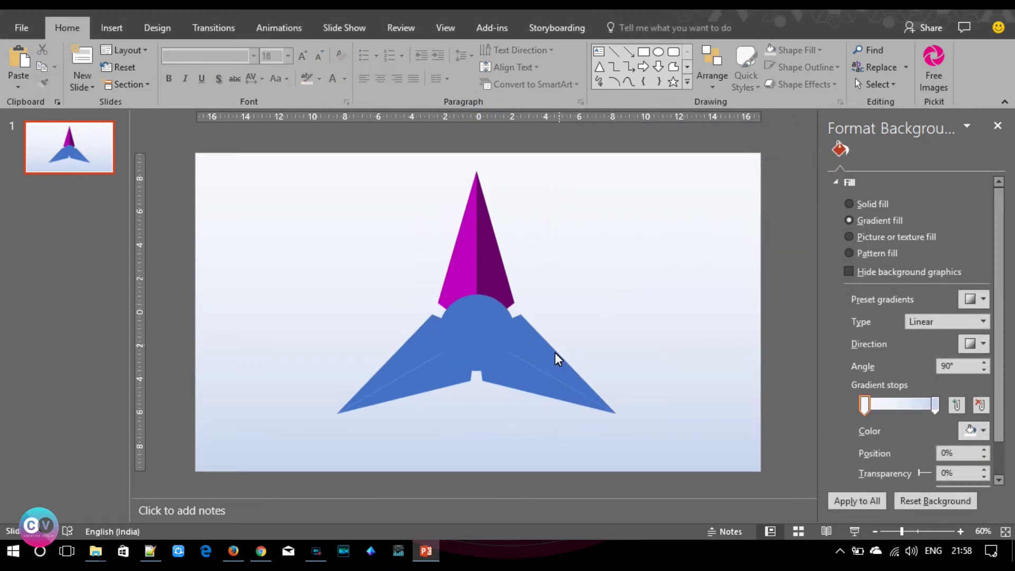
left_click(542, 364)
Step: Fill the lower-right blade's pieces with a darker red-orange
left_click(539, 351, "shift")
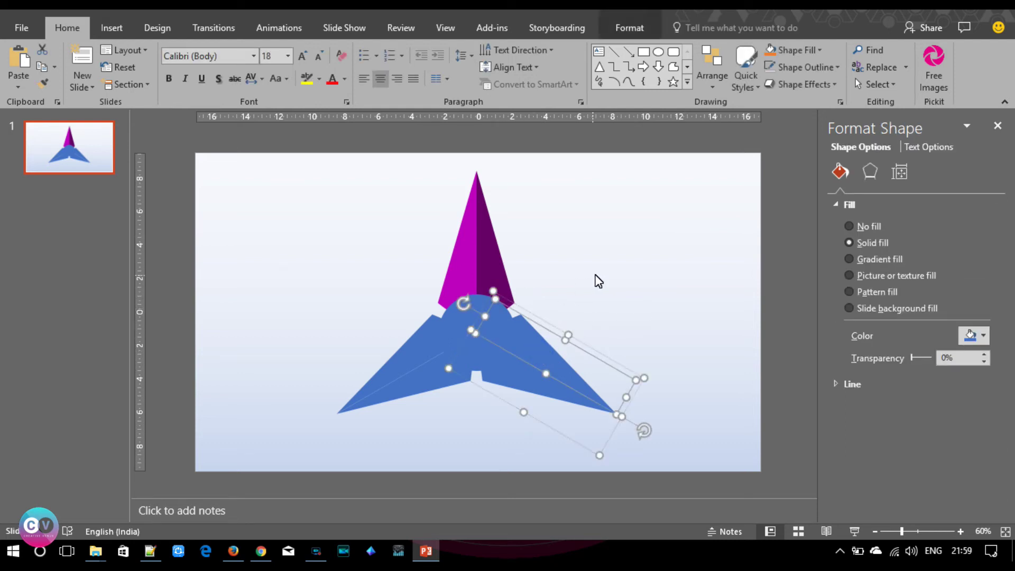
left_click(974, 337)
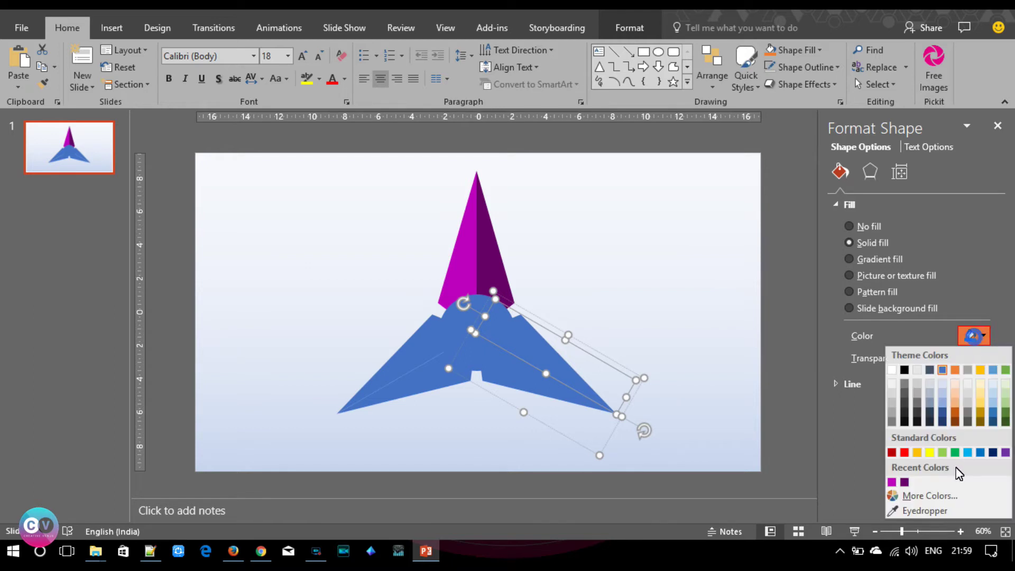
left_click(930, 495)
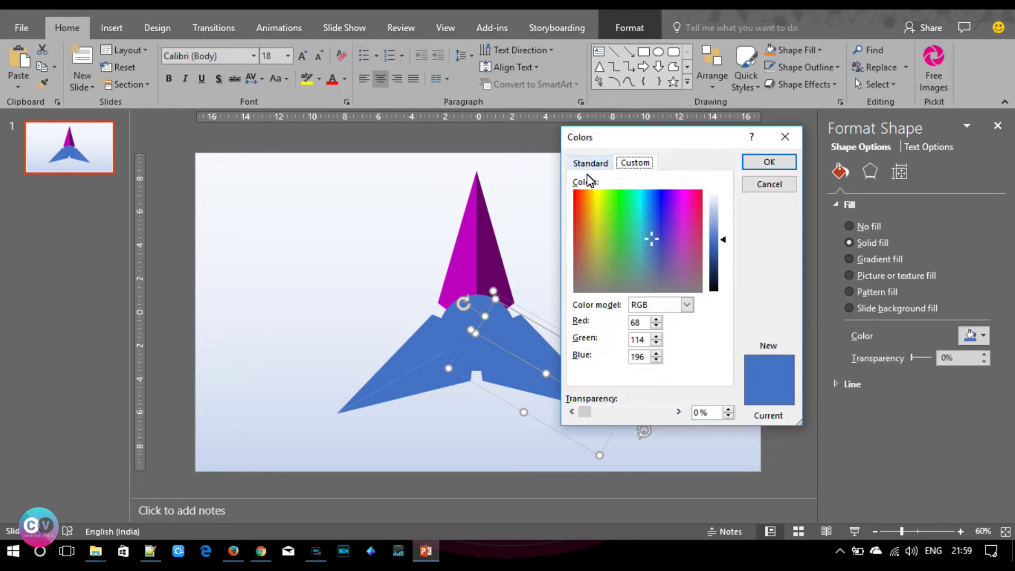
left_click(589, 163)
left_click(633, 307)
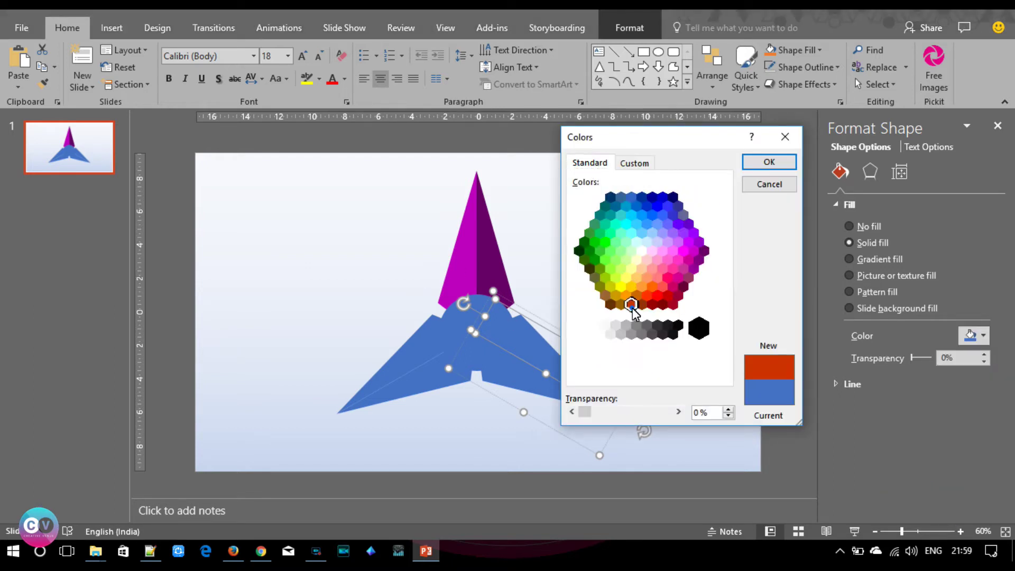
left_click(761, 162)
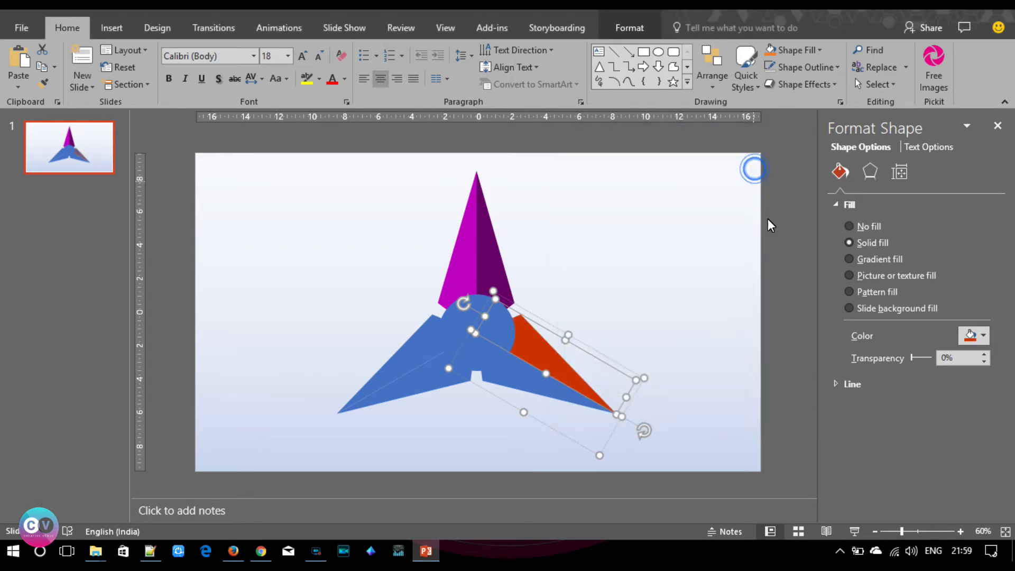
left_click(537, 388)
left_click(962, 335)
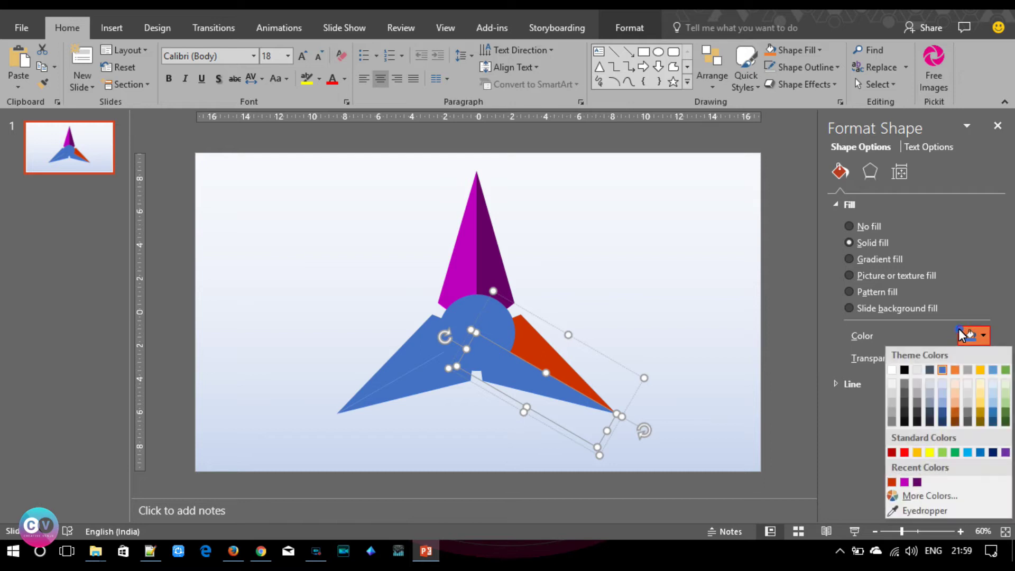
left_click(891, 481)
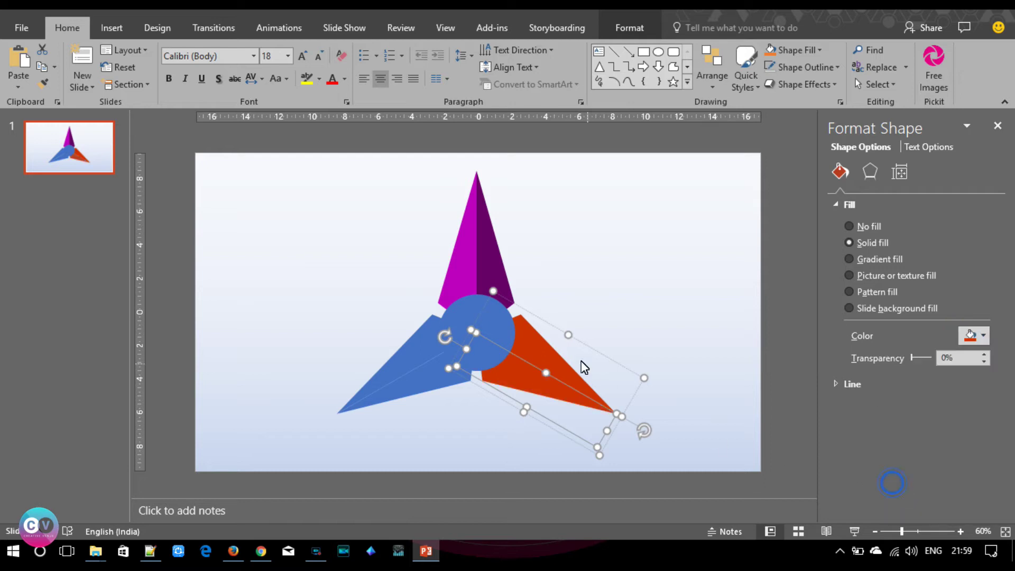
Step: Brighten one face of the right blade to orange RGB 255, 92, 41
left_click(553, 353)
left_click(970, 335)
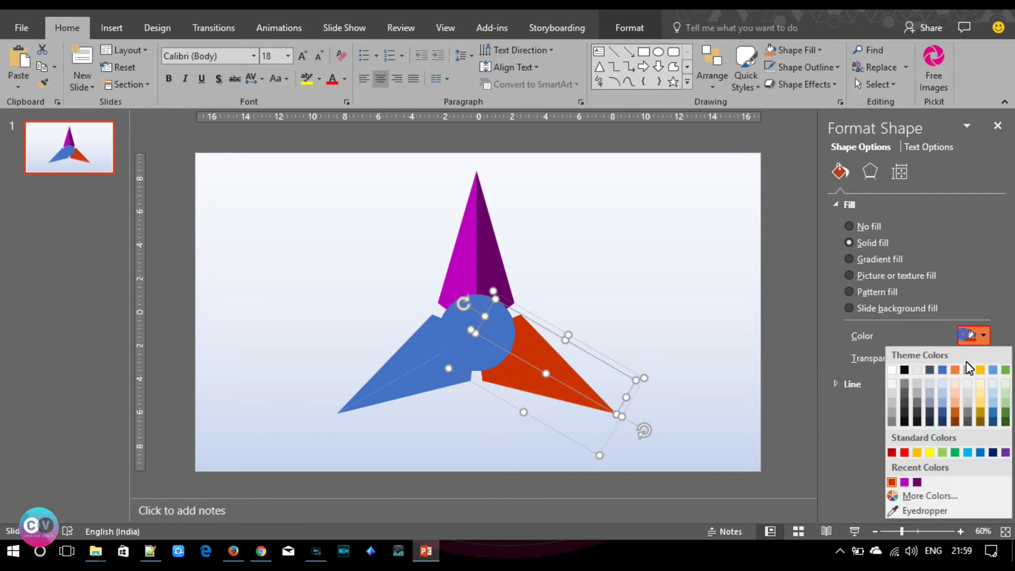
left_click(926, 510)
left_click(976, 334)
left_click(933, 511)
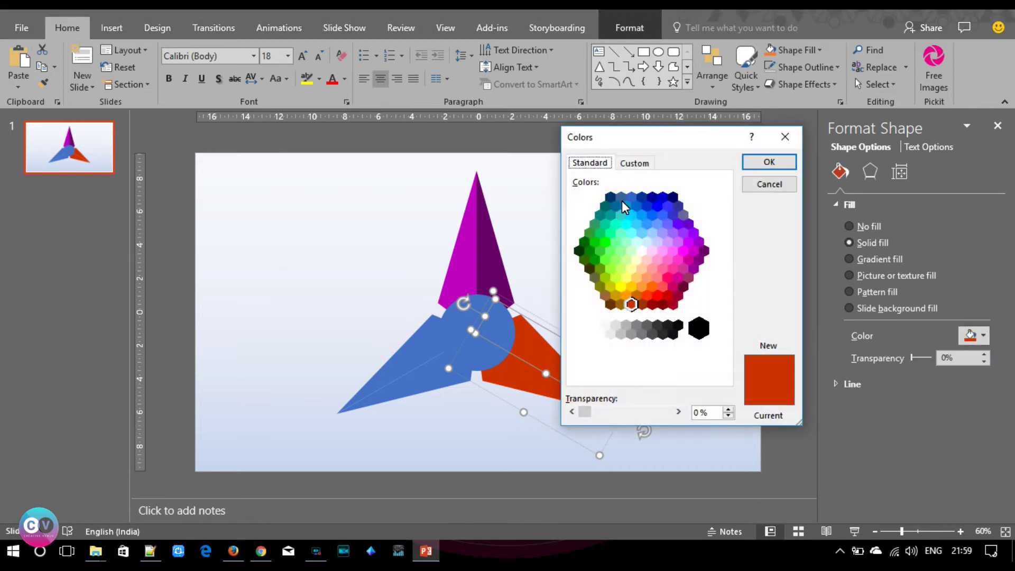
left_click(634, 163)
left_click_drag(720, 253, 723, 236)
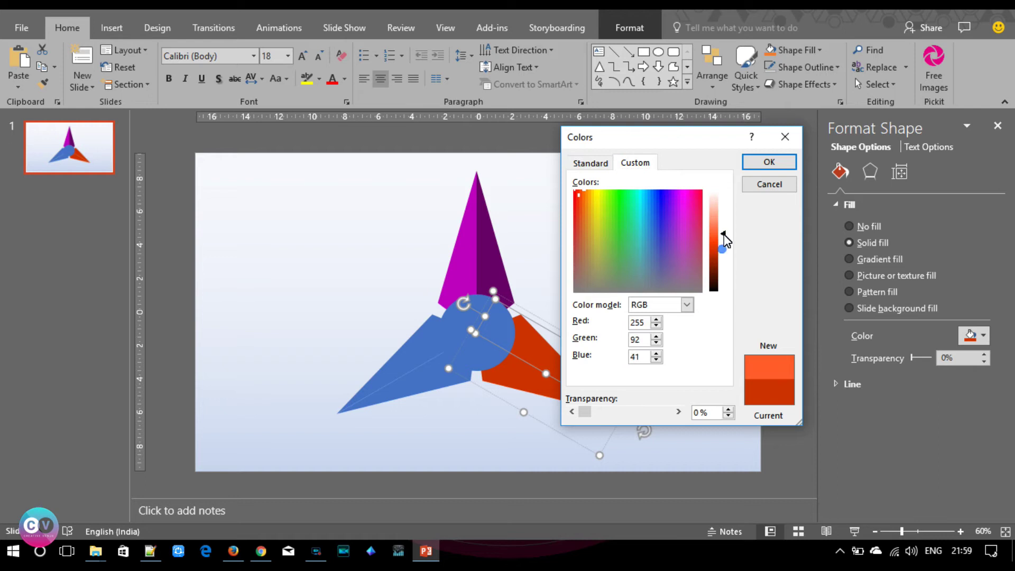
left_click(765, 164)
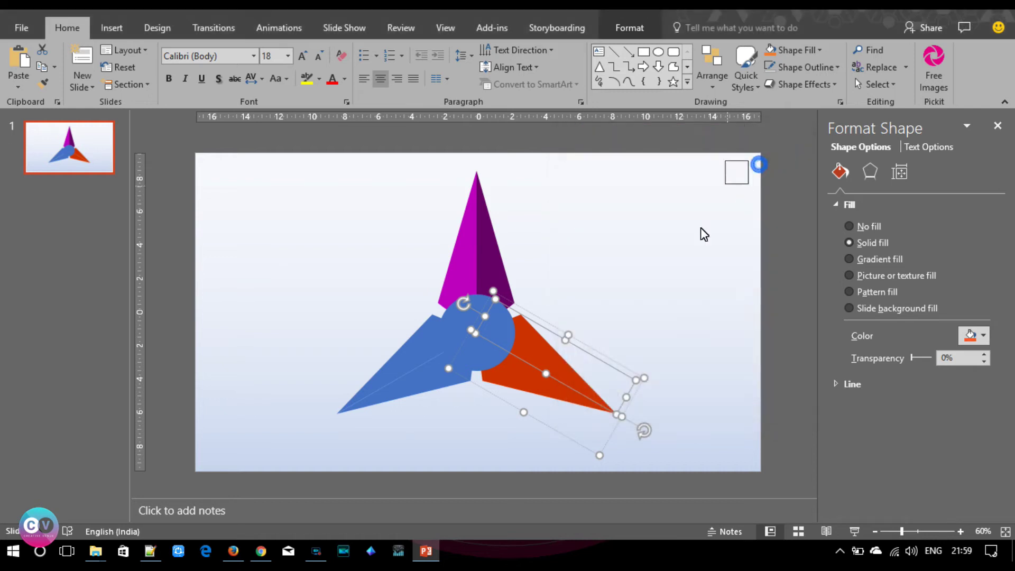
left_click(708, 301)
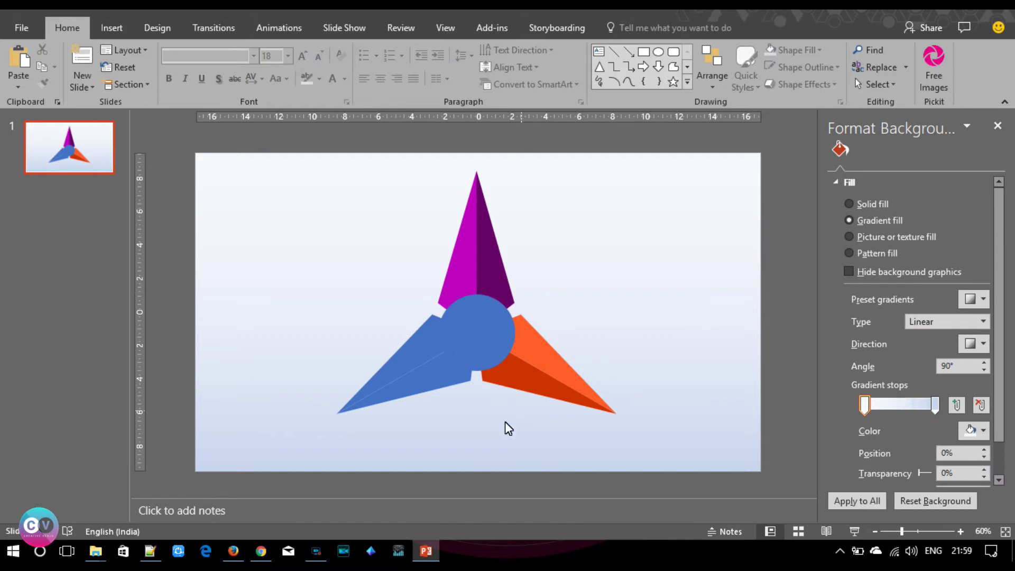
Step: Fill the left blade's upper face with a brighter blue from the standard colour grid
left_click(413, 386)
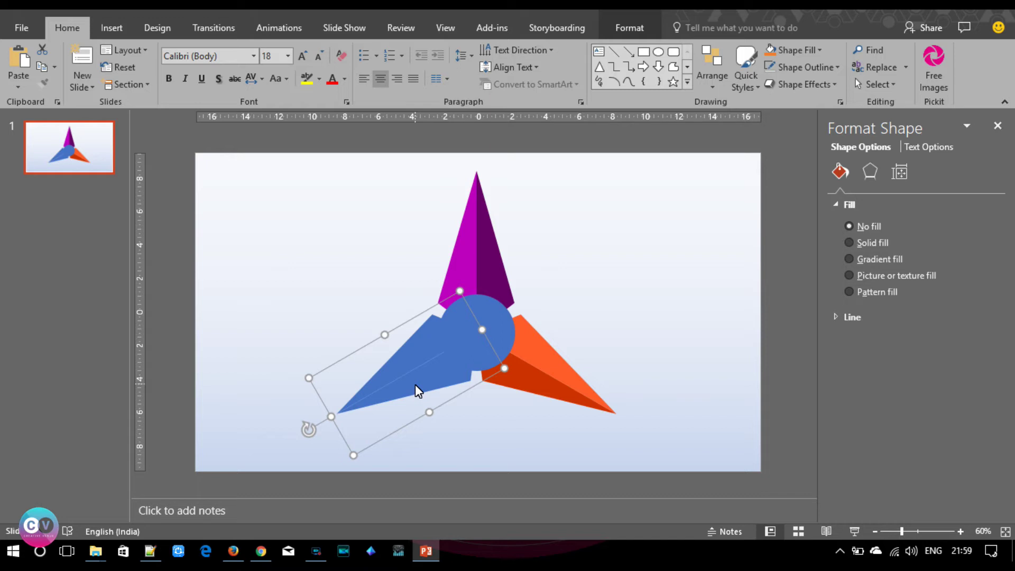
left_click(417, 381, "shift")
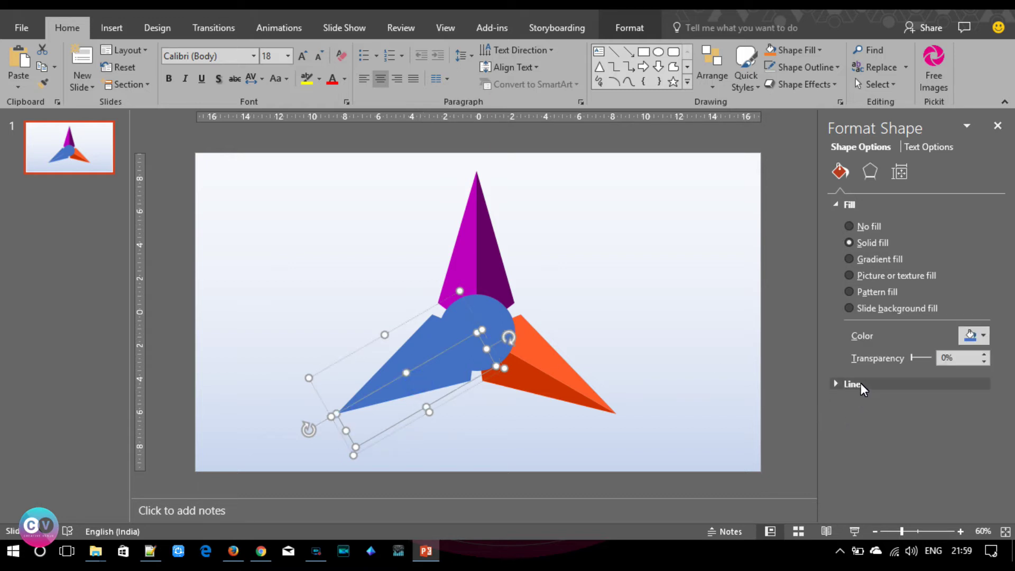
left_click(429, 349, "shift")
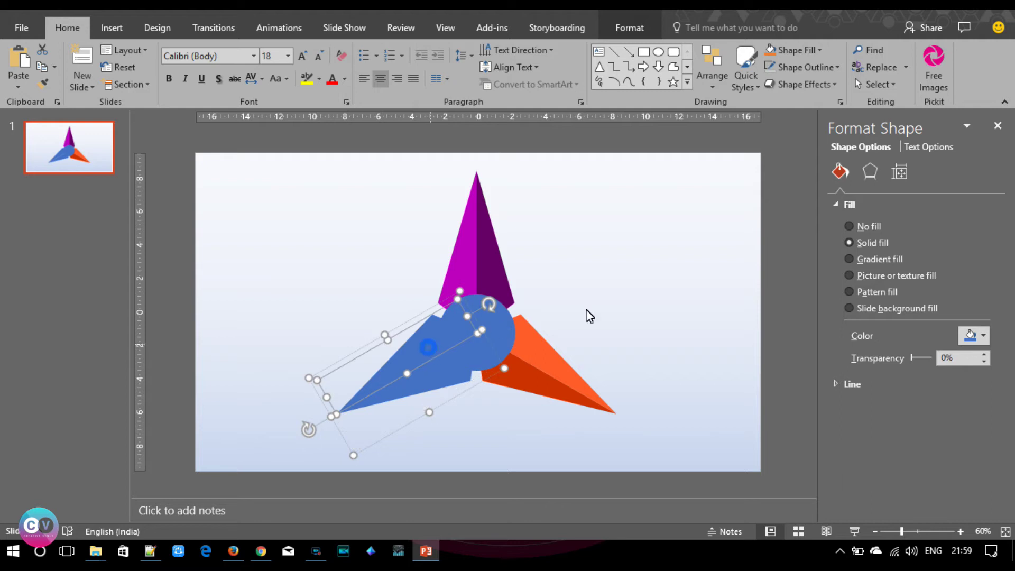
left_click(973, 335)
left_click(946, 497)
left_click(590, 162)
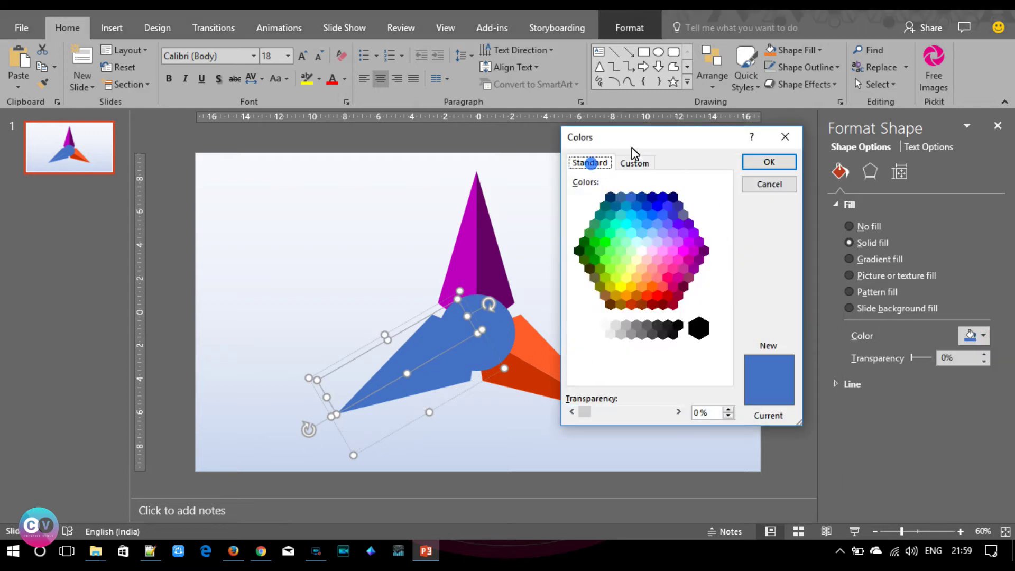
left_click(637, 206)
left_click(769, 162)
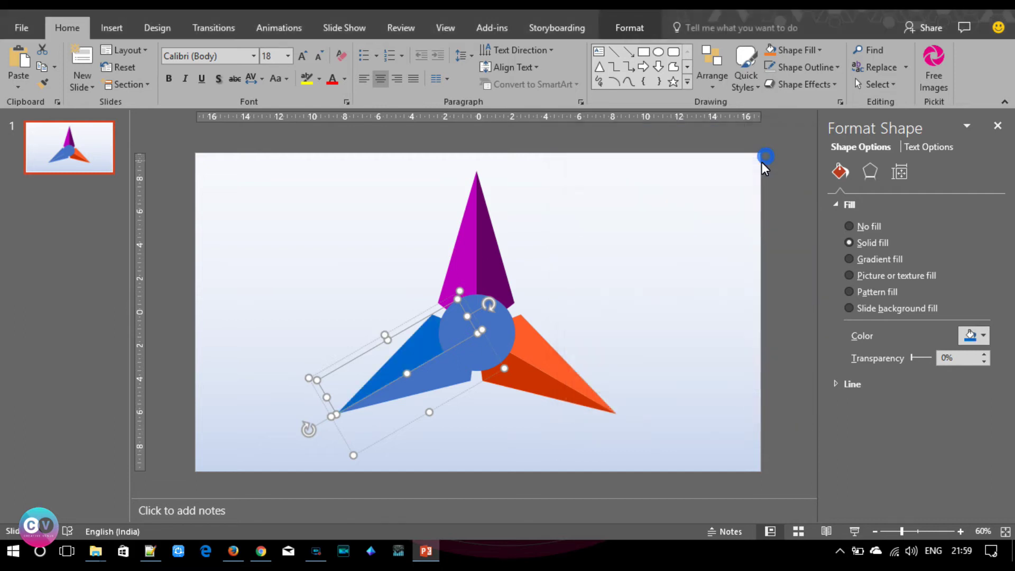
Step: Fill the left blade's lower face with light cyan from the standard colours
left_click(429, 376)
left_click(970, 335)
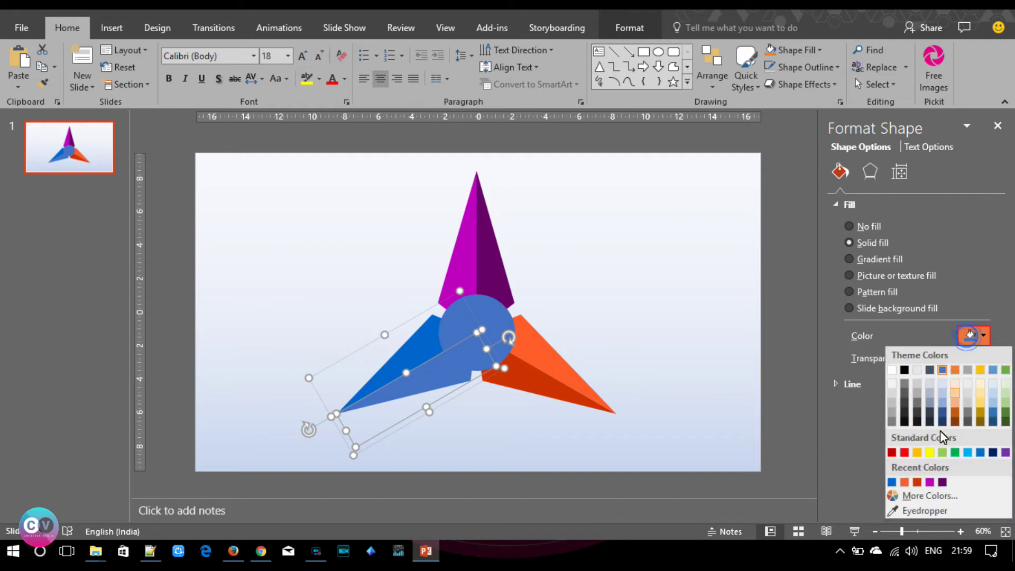
left_click(929, 495)
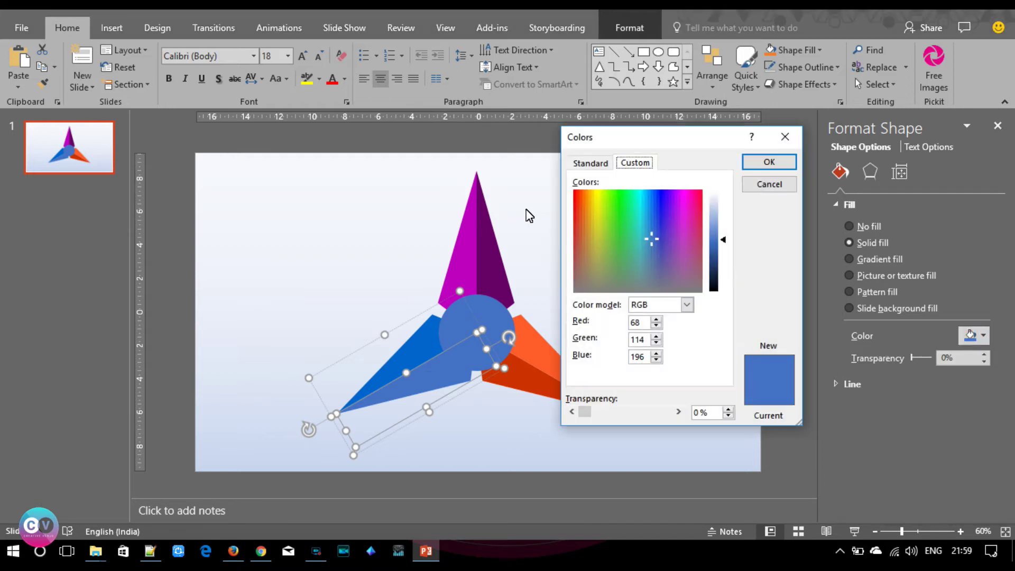
left_click(595, 162)
left_click(615, 224)
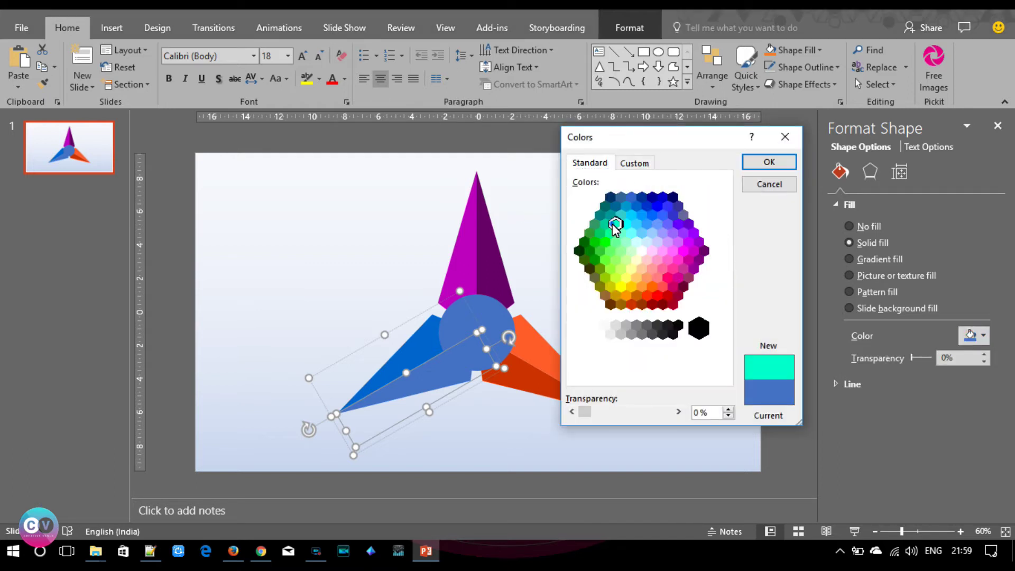
left_click(620, 214)
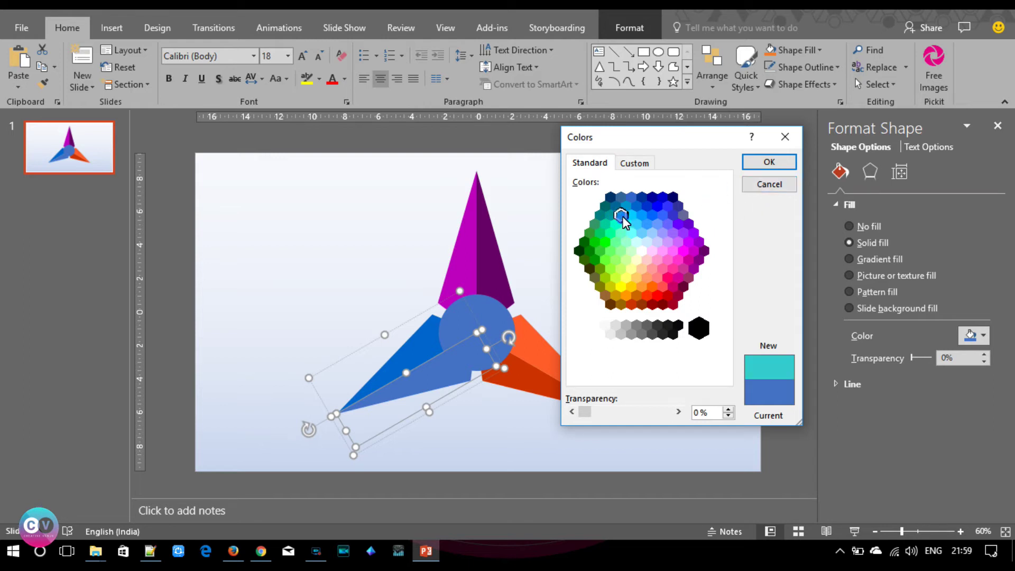
left_click(744, 164)
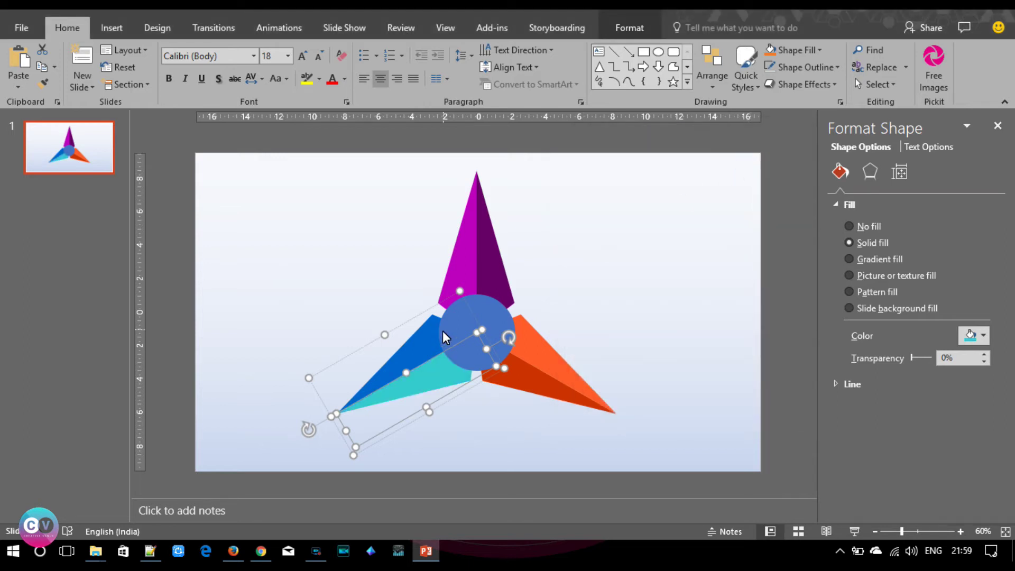
Step: Change the left blade's upper face to dark teal from the standard colour grid
left_click(422, 341)
left_click(970, 335)
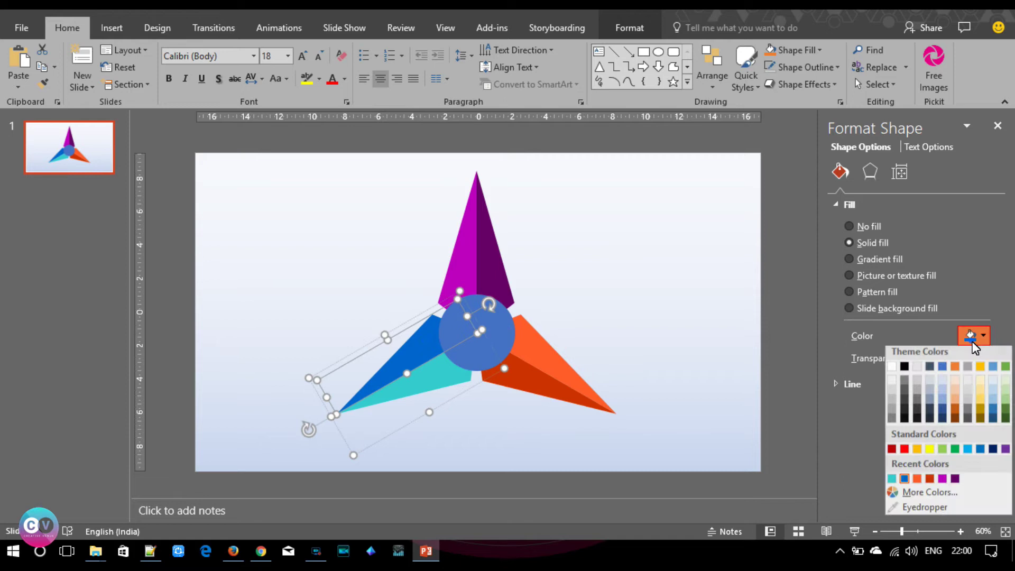
left_click(932, 498)
left_click(628, 163)
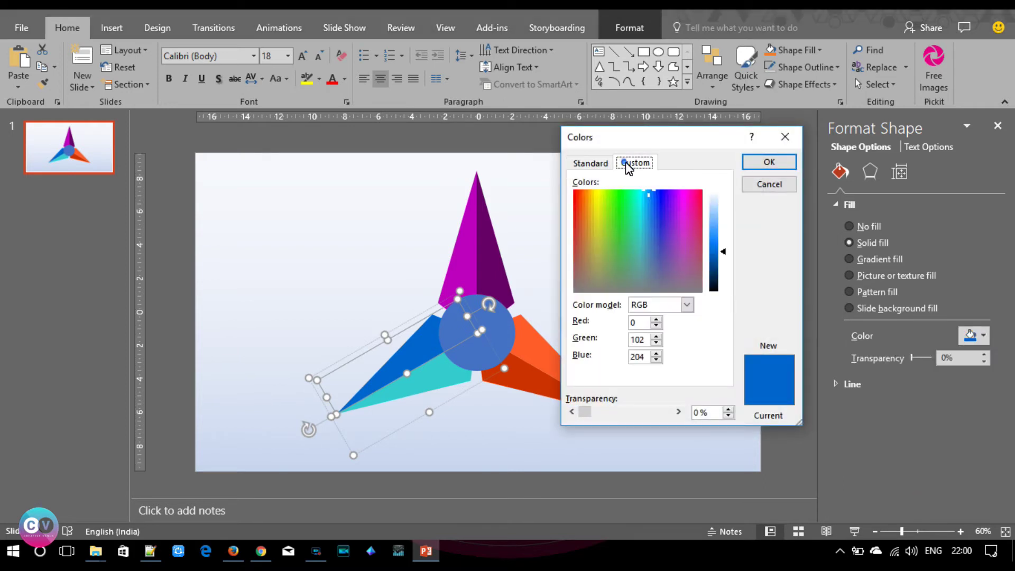
left_click(596, 164)
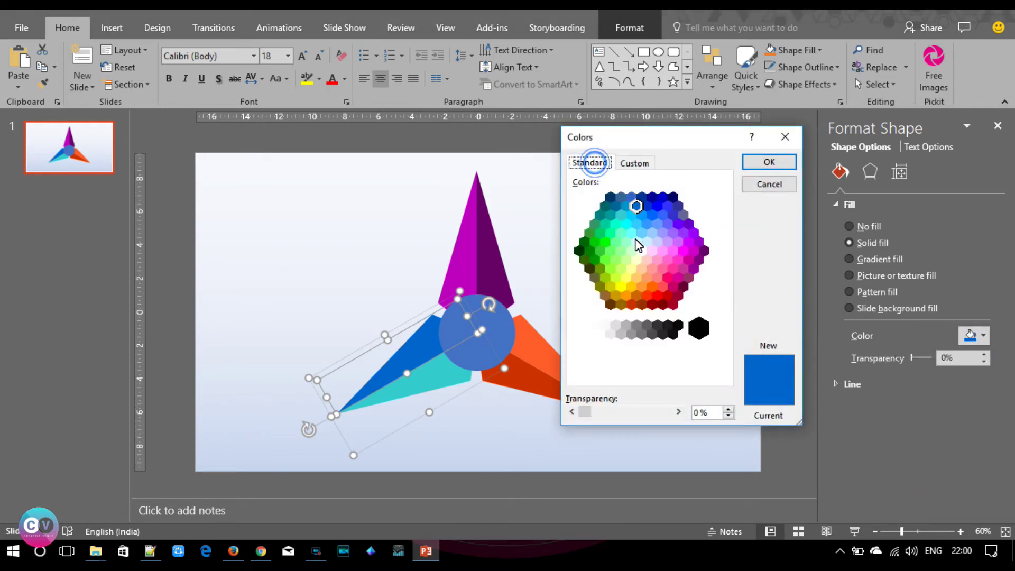
left_click(619, 214)
left_click(611, 217)
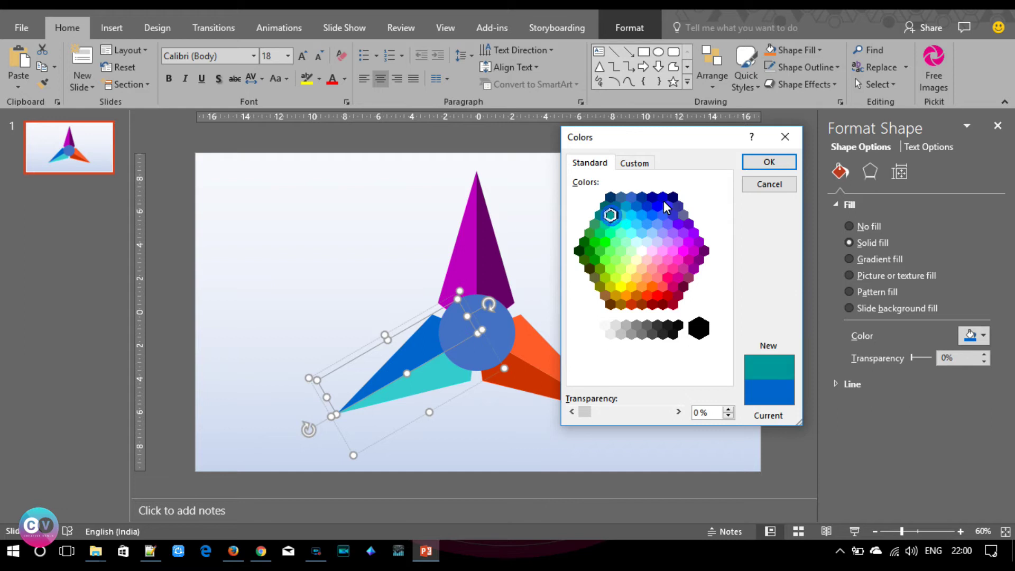
left_click(768, 163)
left_click(662, 333)
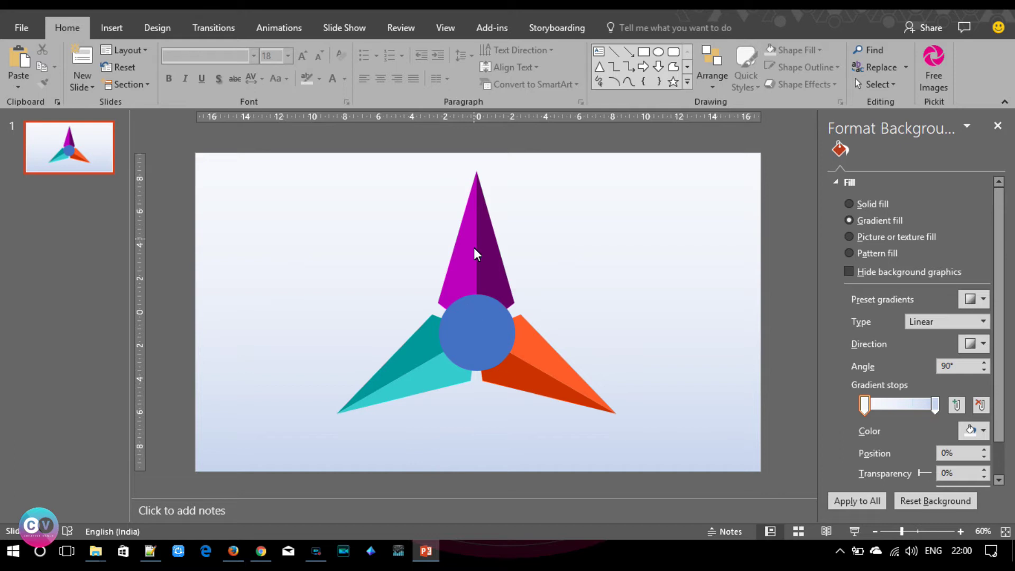
left_click(490, 330)
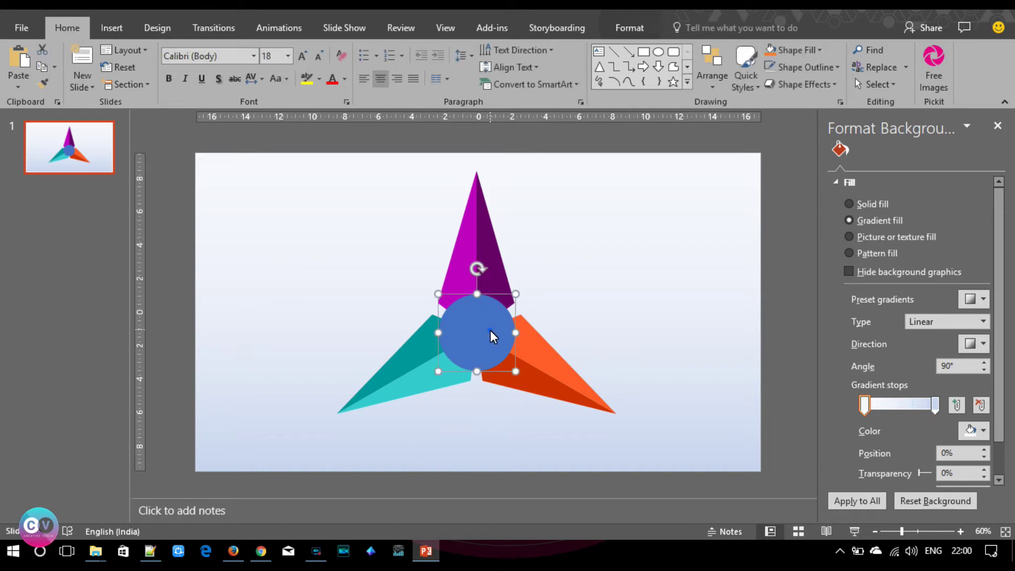
Step: Fill the centre circle with solid white
left_click(616, 28)
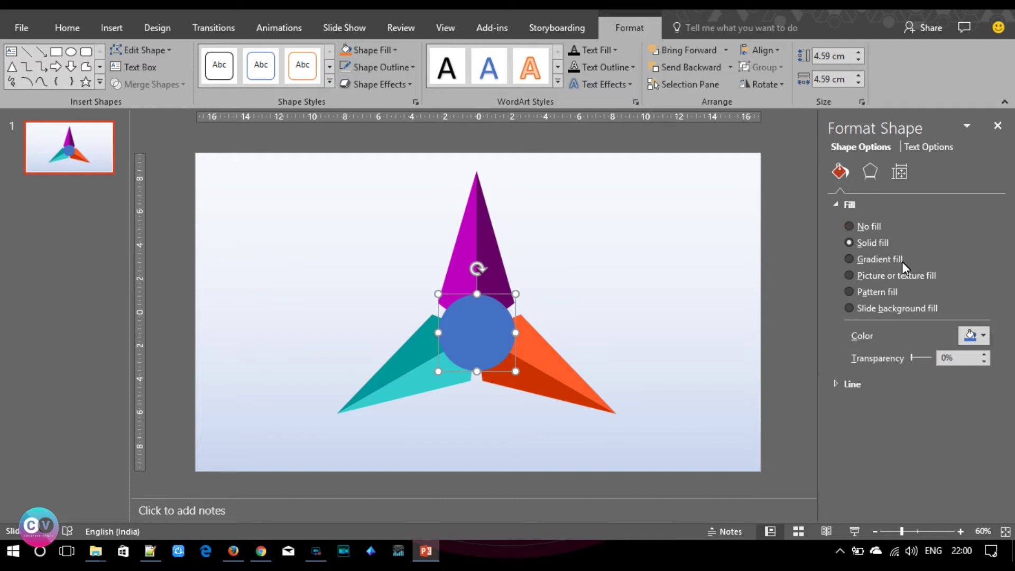
left_click(868, 242)
left_click(974, 335)
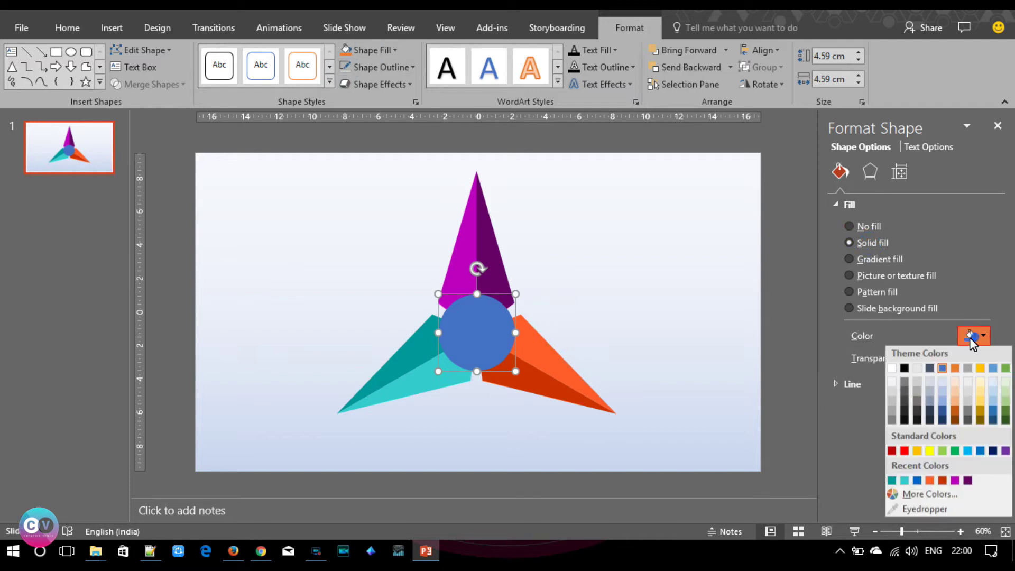
left_click(891, 370)
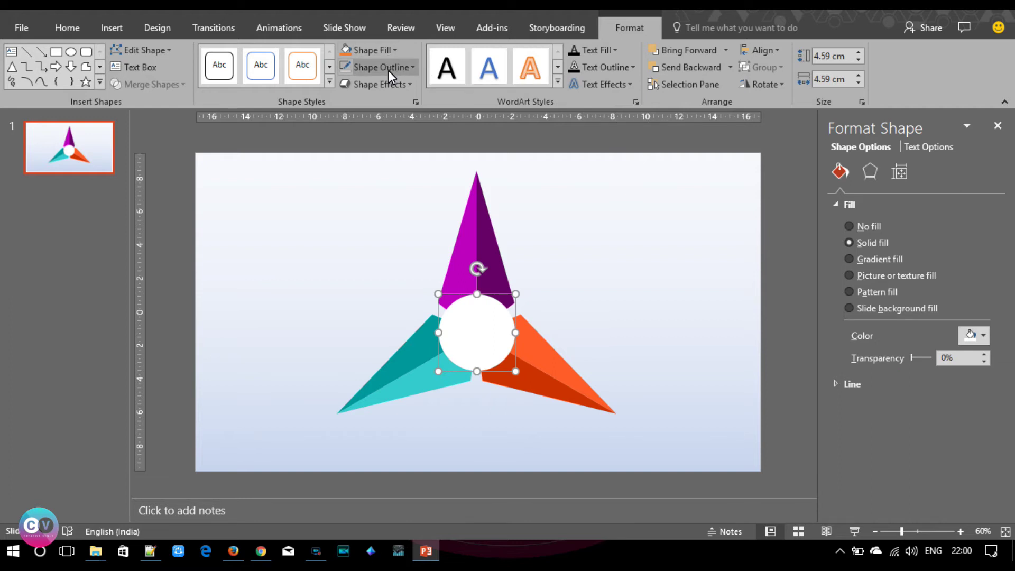
Step: Apply an outer shadow preset to the circle with a 30 pt blur
left_click(873, 178)
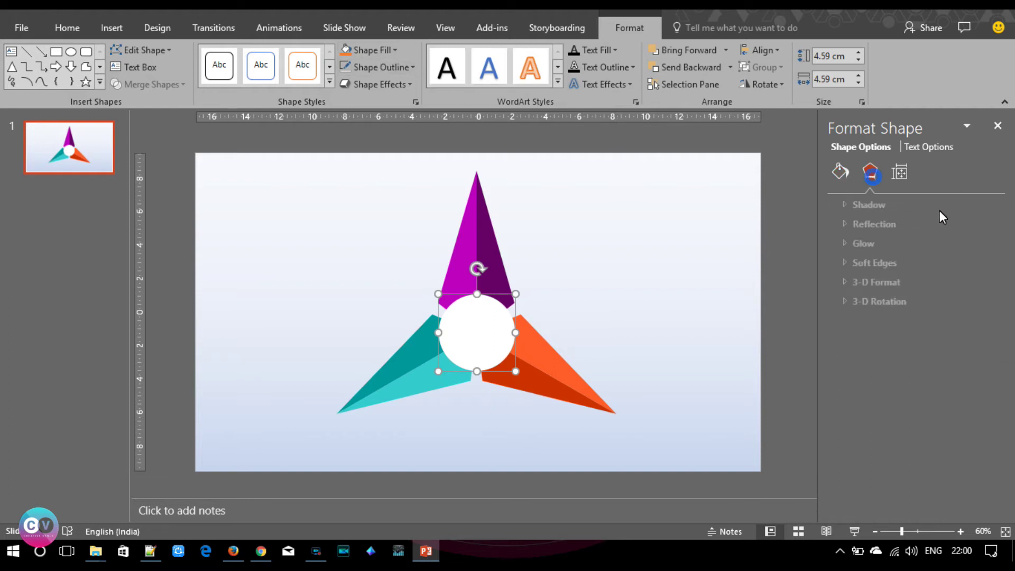
left_click(917, 204)
left_click(971, 225)
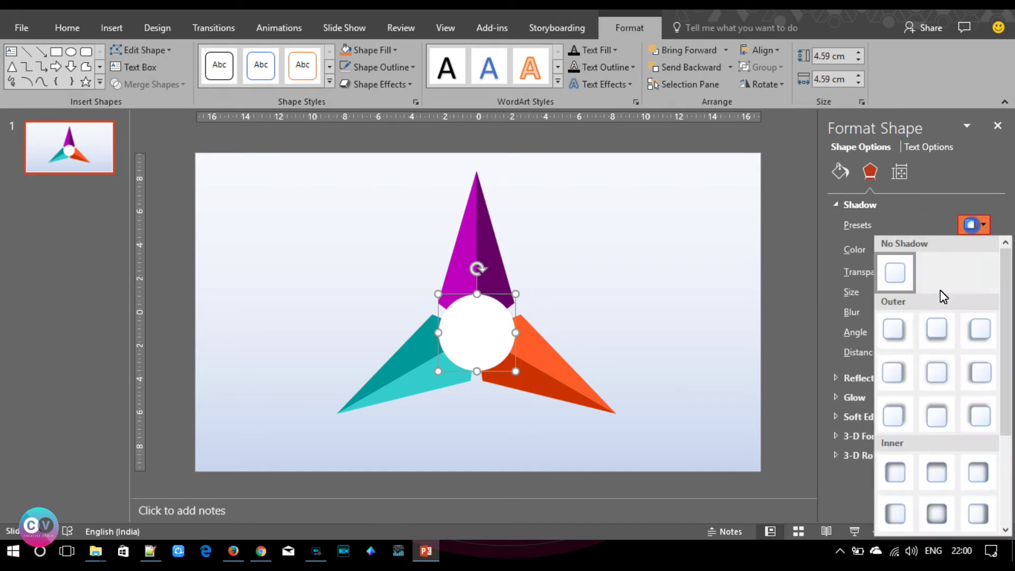
left_click(899, 333)
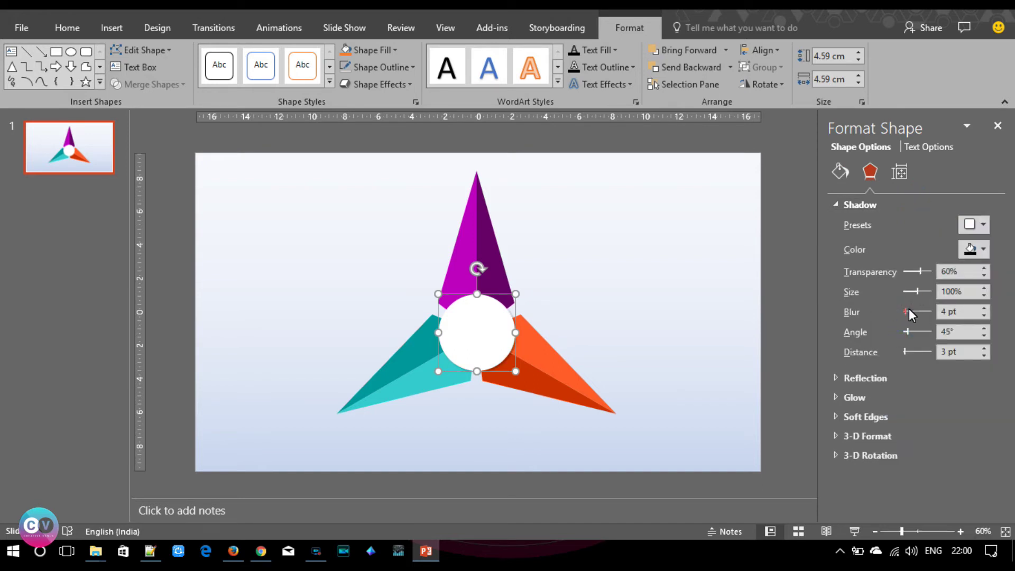
left_click_drag(909, 312, 914, 313)
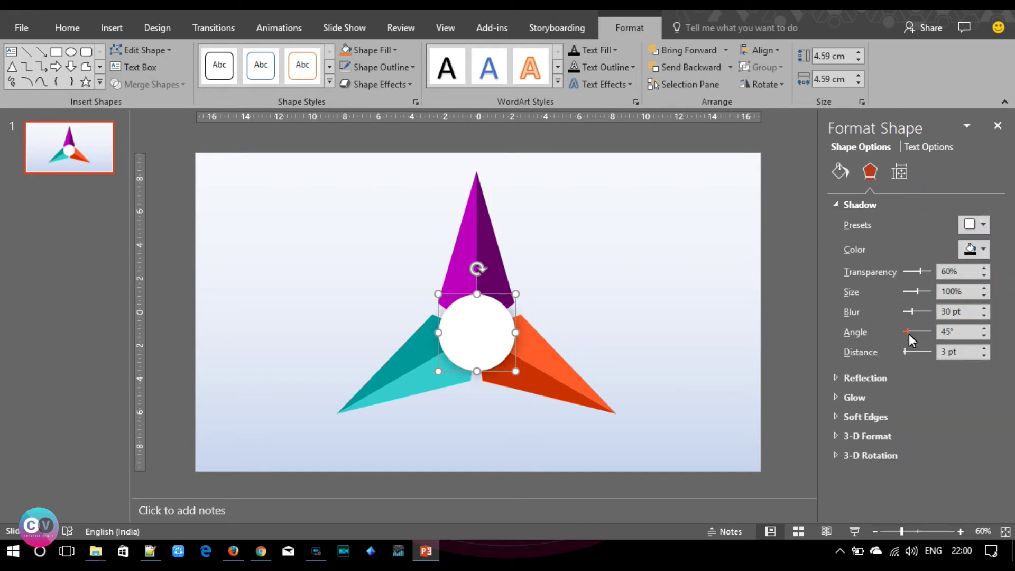
Step: Set the circle's shadow size to 107% and its distance to 15 pt
left_click(984, 288)
left_click(984, 288)
left_click(983, 288)
left_click(984, 288)
left_click(984, 288)
left_click(984, 288)
left_click(984, 288)
left_click(984, 349)
left_click(984, 348)
left_click(983, 348)
left_click(983, 349)
left_click(984, 348)
left_click(984, 348)
left_click(984, 349)
left_click(984, 348)
left_click(984, 349)
left_click(726, 437)
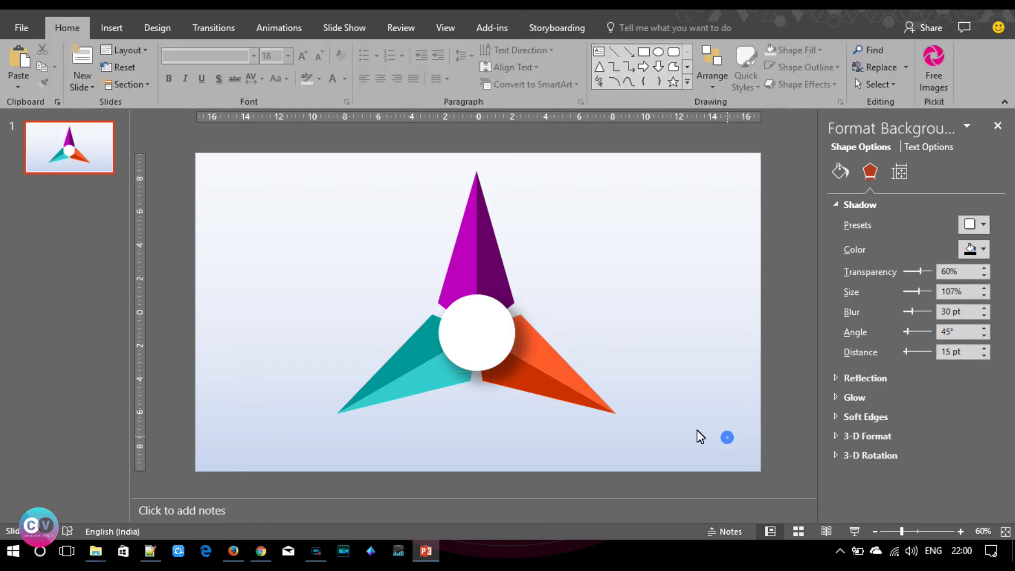
Step: Give the orange blade an outer shadow with 30 pt blur and 107% size
left_click(522, 379)
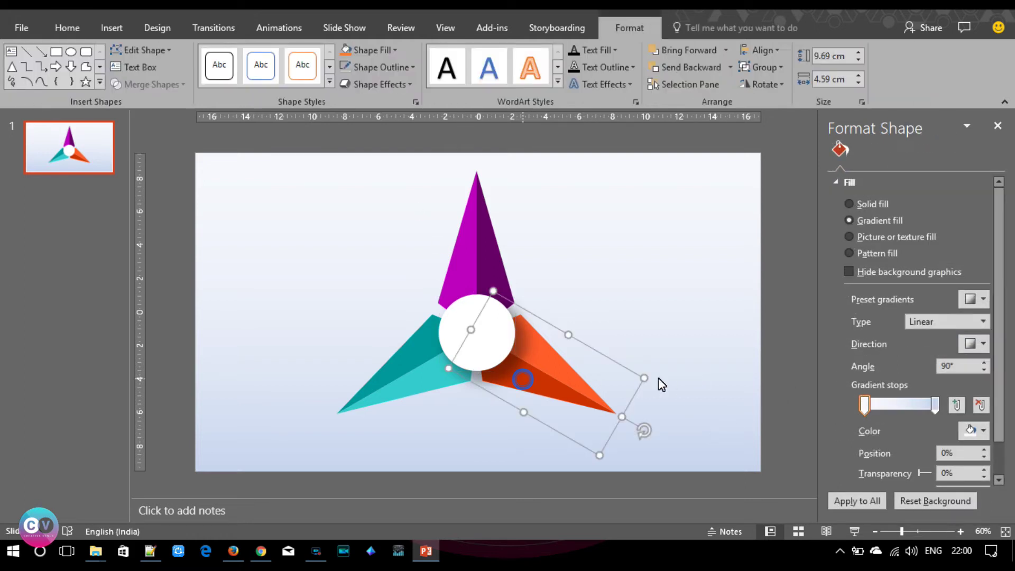
left_click(872, 168)
left_click(974, 224)
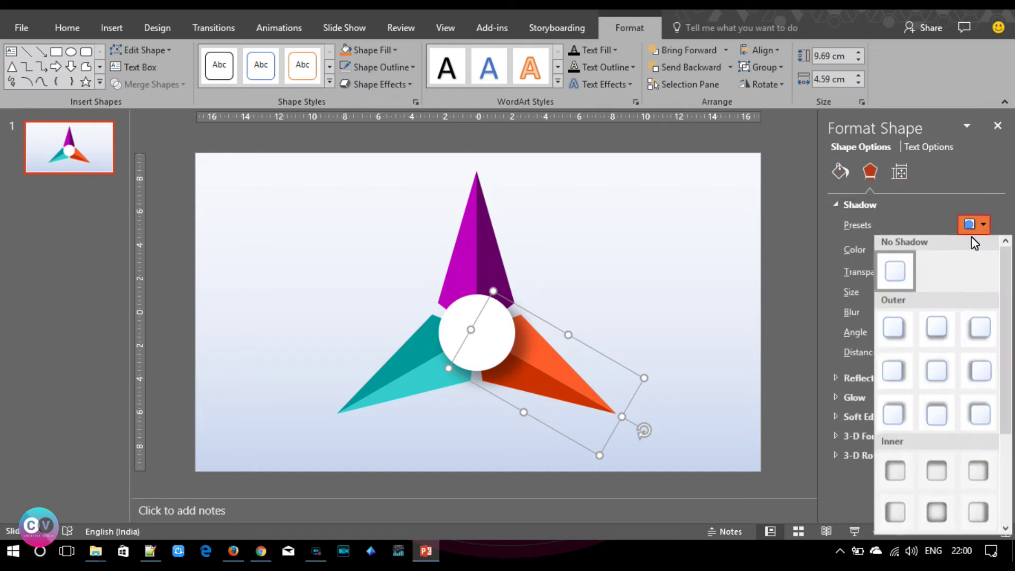
left_click(893, 330)
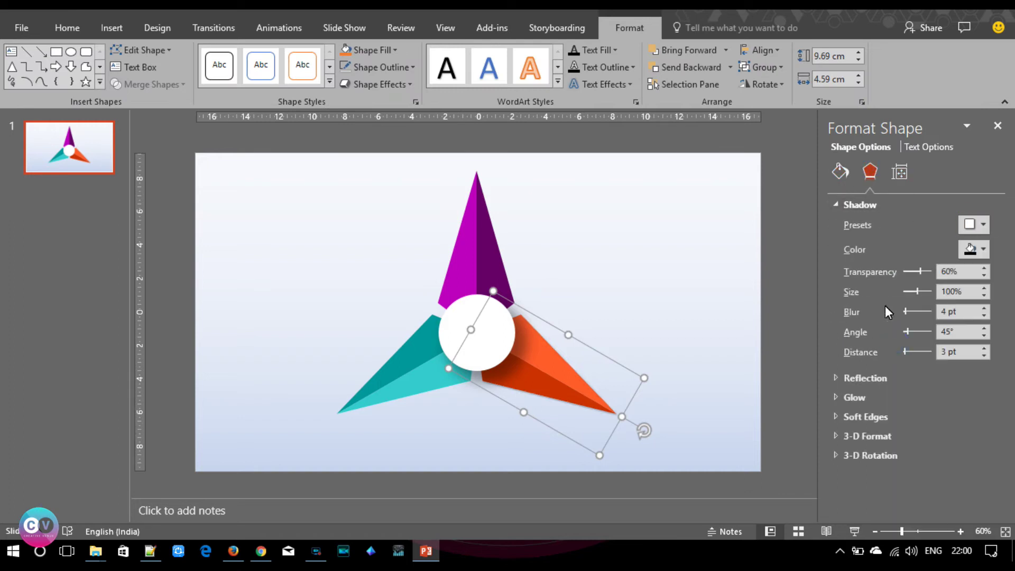
left_click_drag(902, 312, 910, 312)
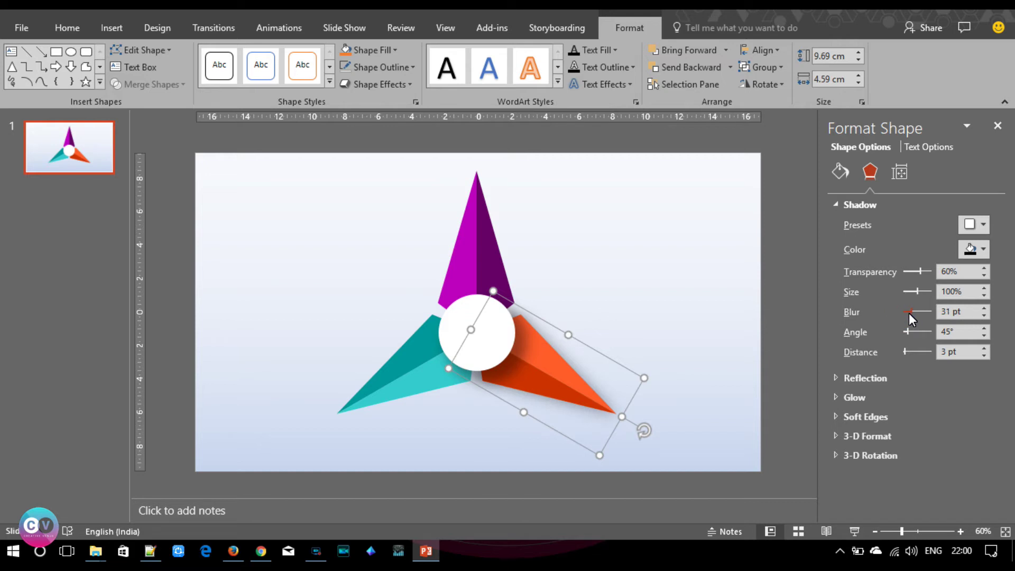
left_click(984, 309)
left_click(984, 309)
left_click(984, 309)
left_click(983, 288)
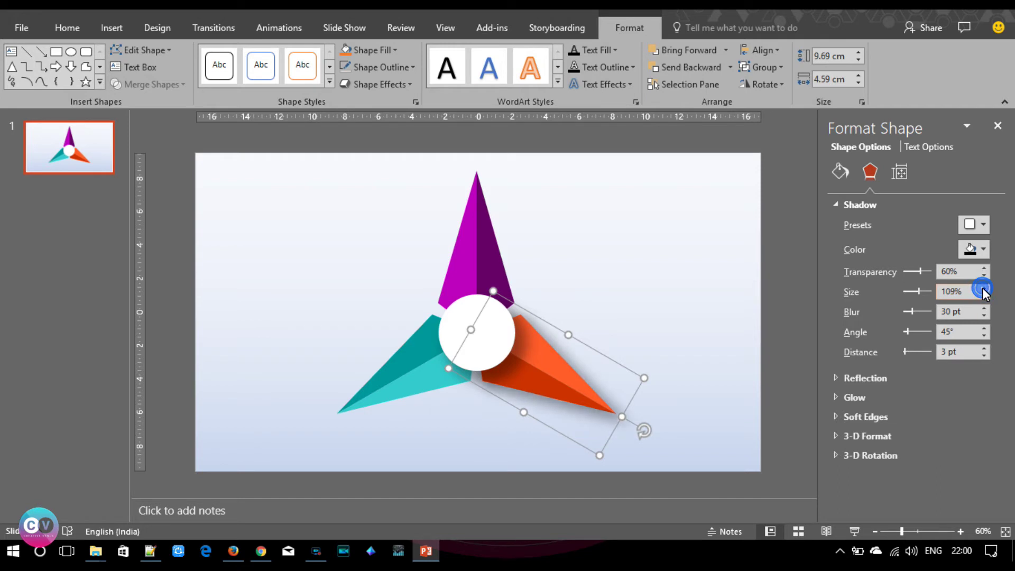
Step: Reselect the orange blade and set its shadow distance to 15 pt
left_click(460, 318)
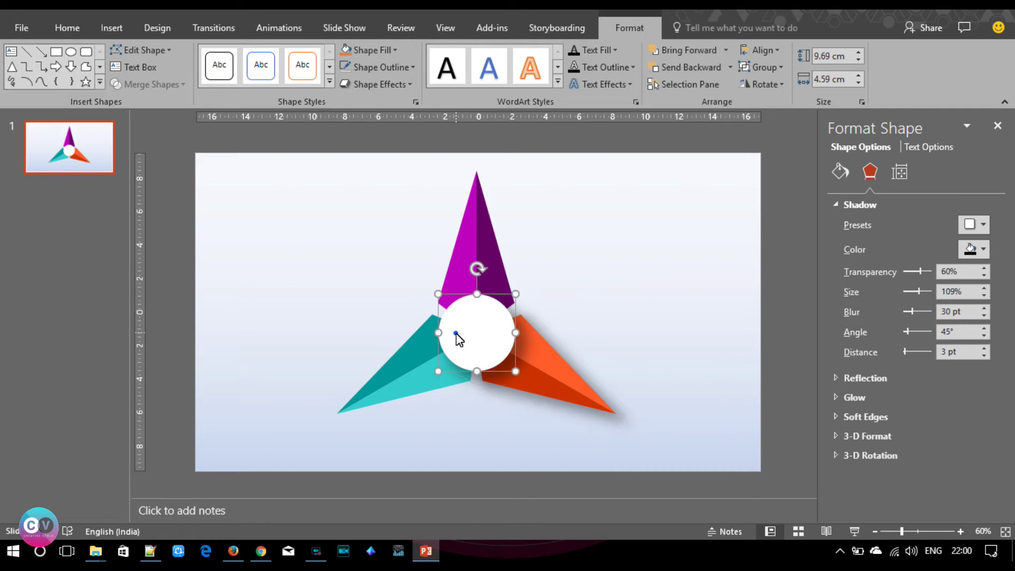
left_click(553, 361)
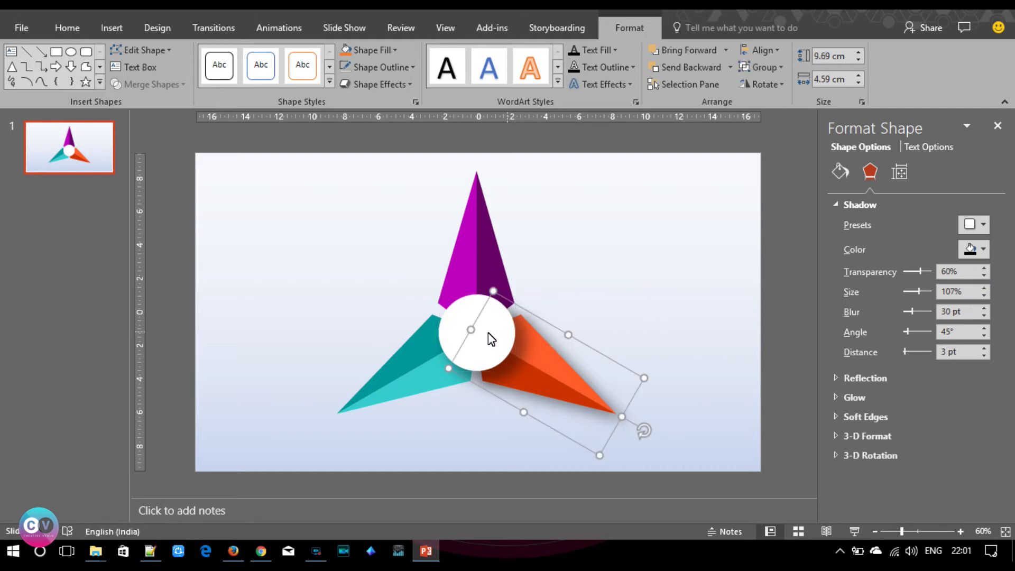
left_click(450, 329)
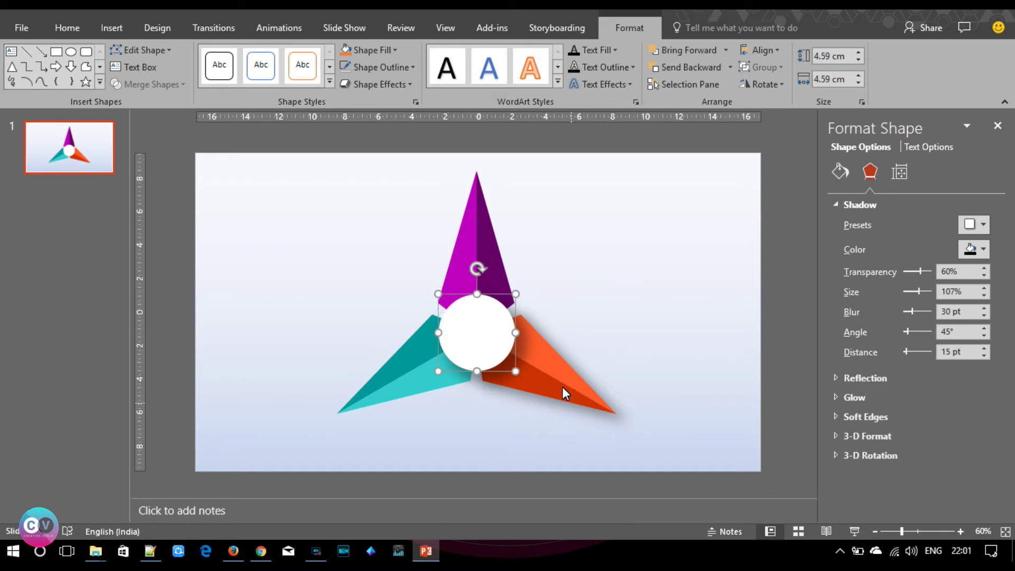
left_click(538, 373)
left_click(984, 349)
left_click(984, 348)
left_click(984, 348)
left_click(984, 349)
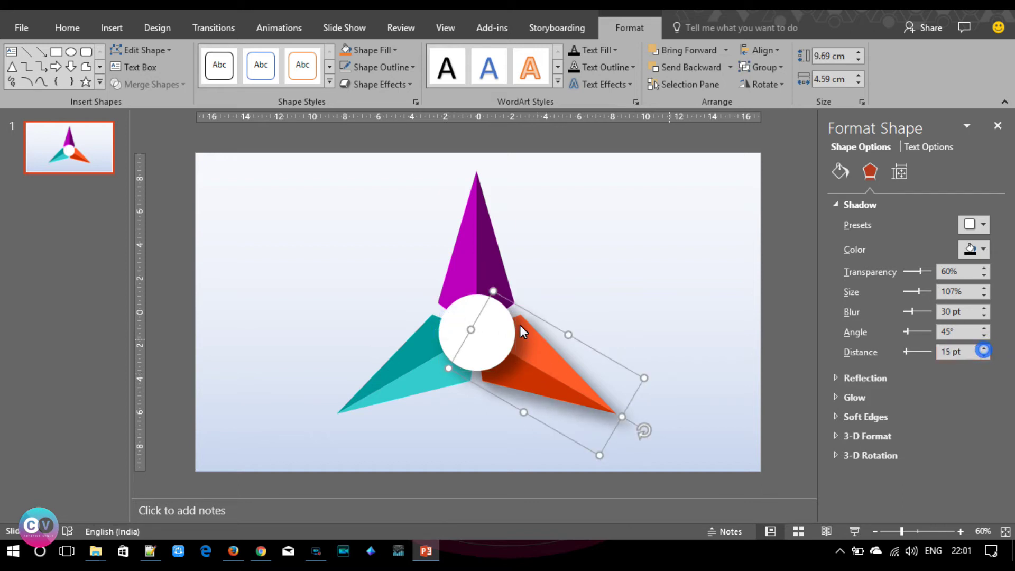
Step: Give the purple top blade an outer shadow: 30 pt blur, 107% size, 15 pt distance
left_click(480, 247)
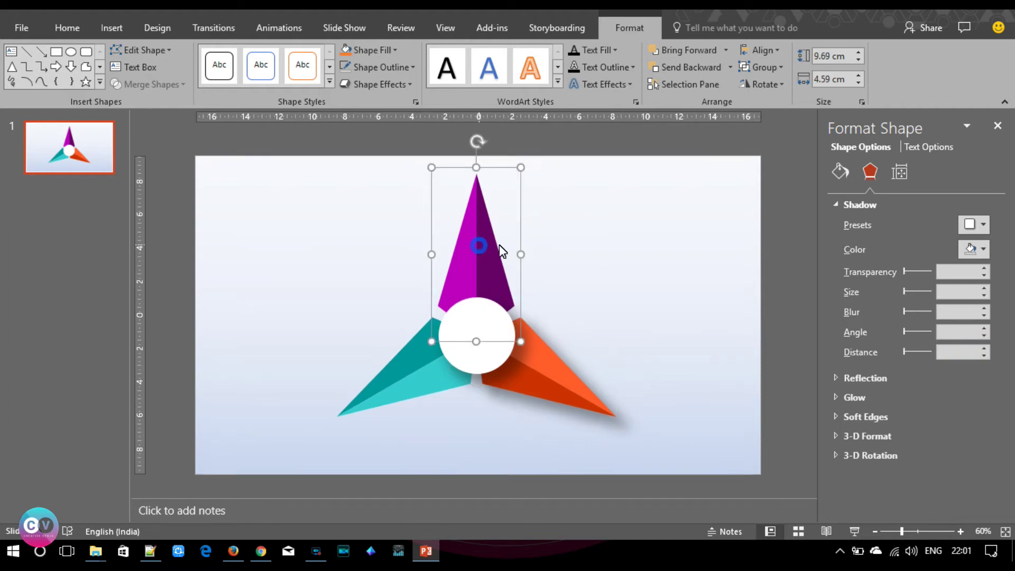
left_click(975, 226)
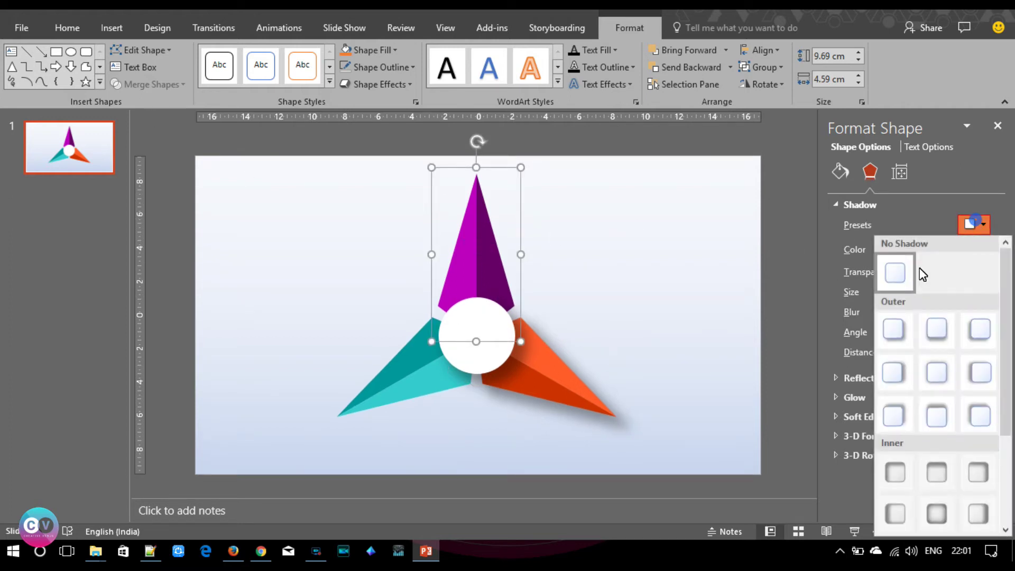
left_click(874, 331)
left_click_drag(905, 310, 912, 312)
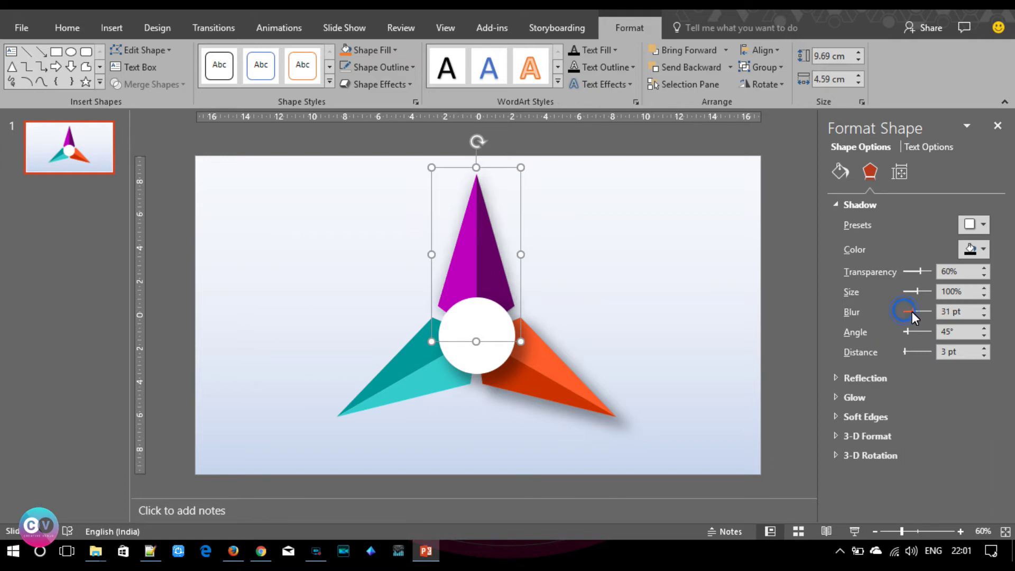
left_click(984, 316)
left_click(984, 288)
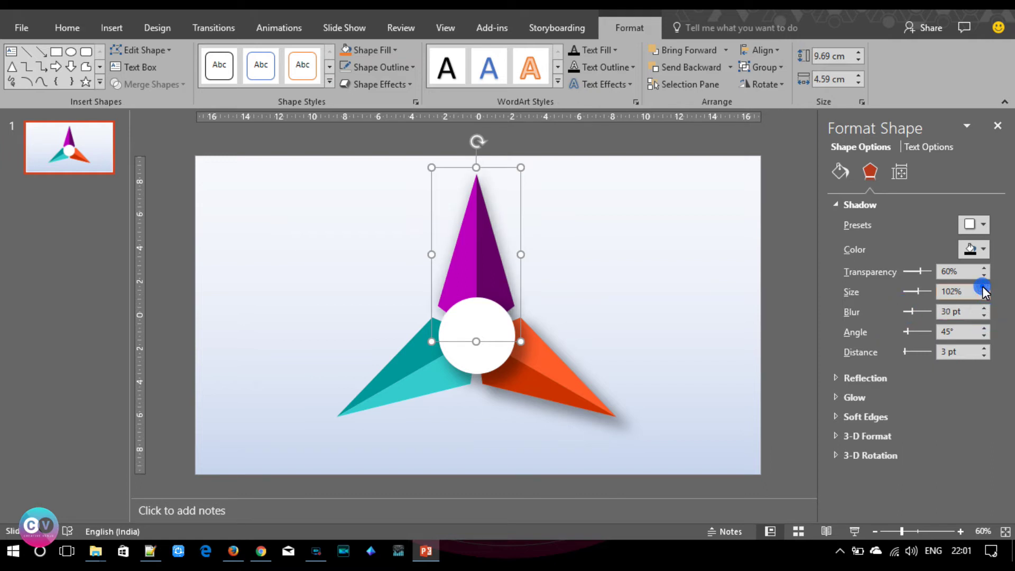
left_click(981, 349)
left_click(983, 348)
left_click(983, 349)
Step: Give the teal blade the matching outer shadow: 30 pt blur, 107% size, 15 pt distance
left_click(399, 385)
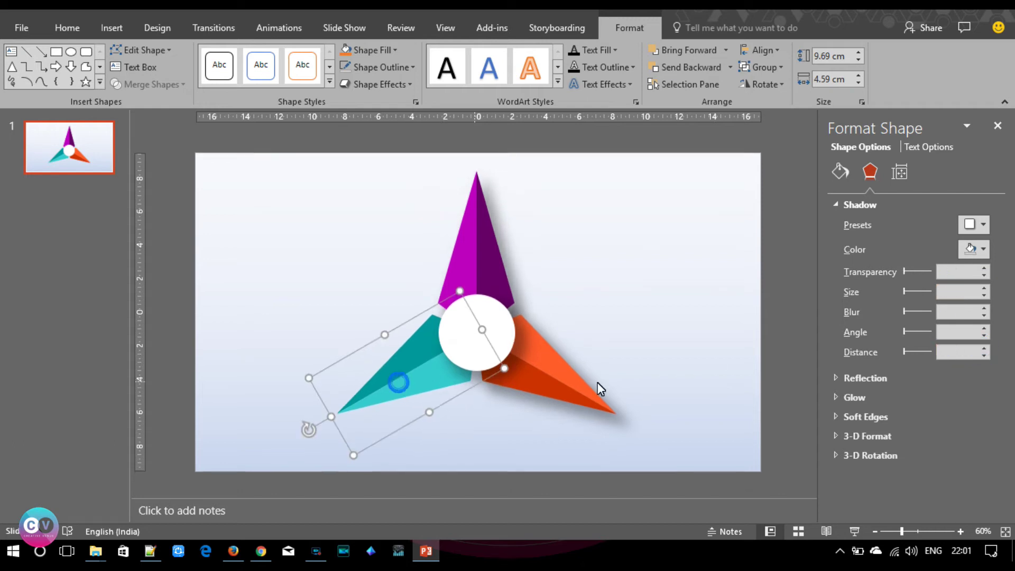
left_click(978, 225)
left_click(927, 338)
left_click_drag(906, 311, 912, 312)
left_click(984, 308)
left_click(984, 316)
left_click(983, 288)
left_click(983, 288)
left_click(981, 348)
left_click(981, 351)
left_click(983, 356)
left_click(983, 355)
left_click(680, 353)
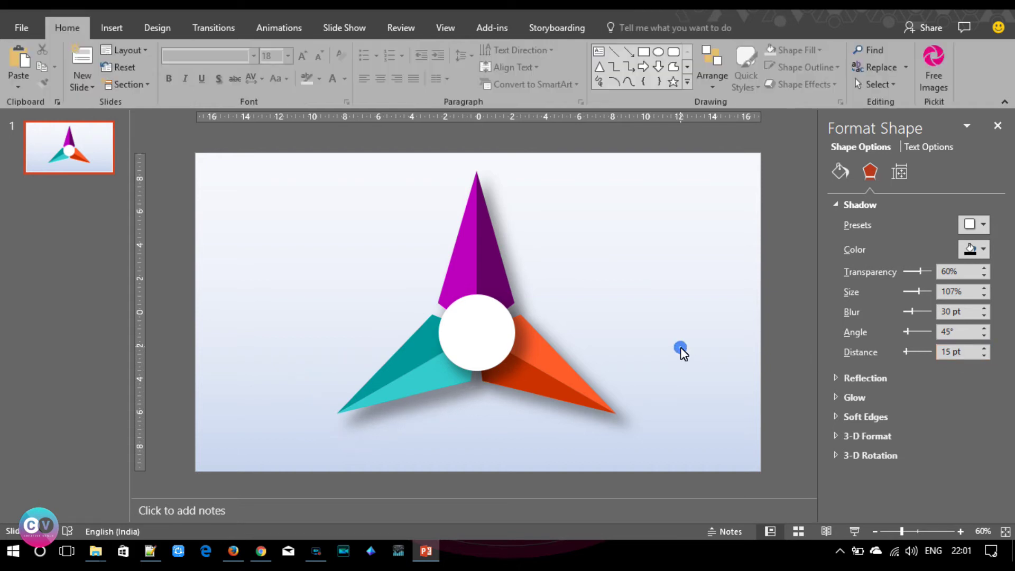
Step: Group all the star's shapes into one graphic and nudge it slightly into place
left_click_drag(299, 461, 663, 171)
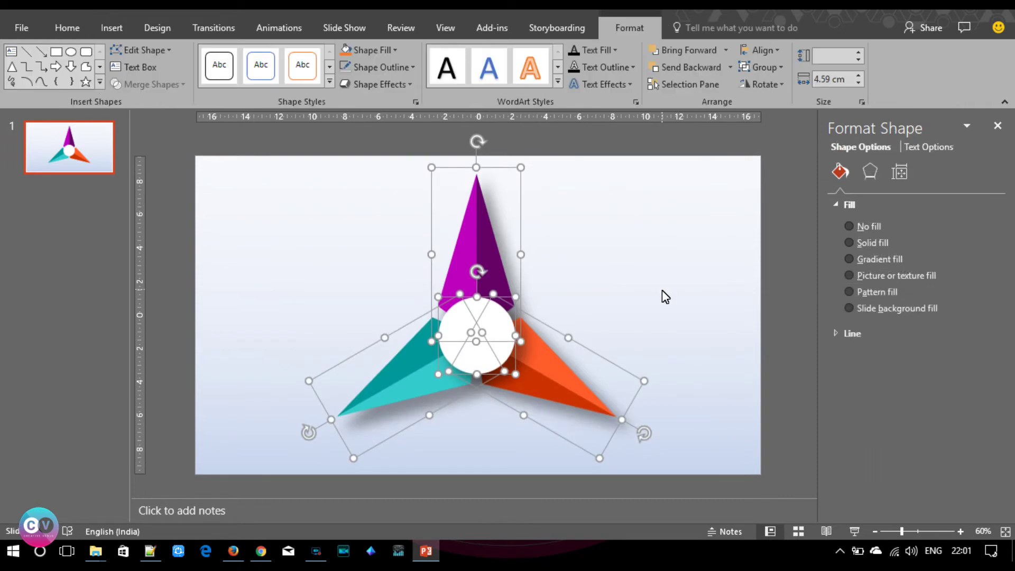
key("ctrl+g")
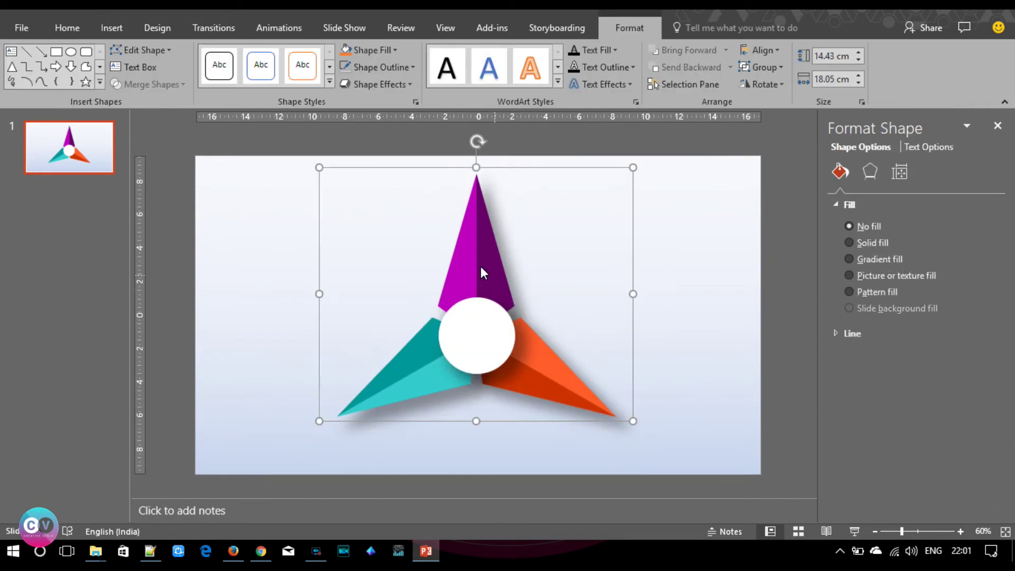
left_click_drag(476, 274, 481, 278)
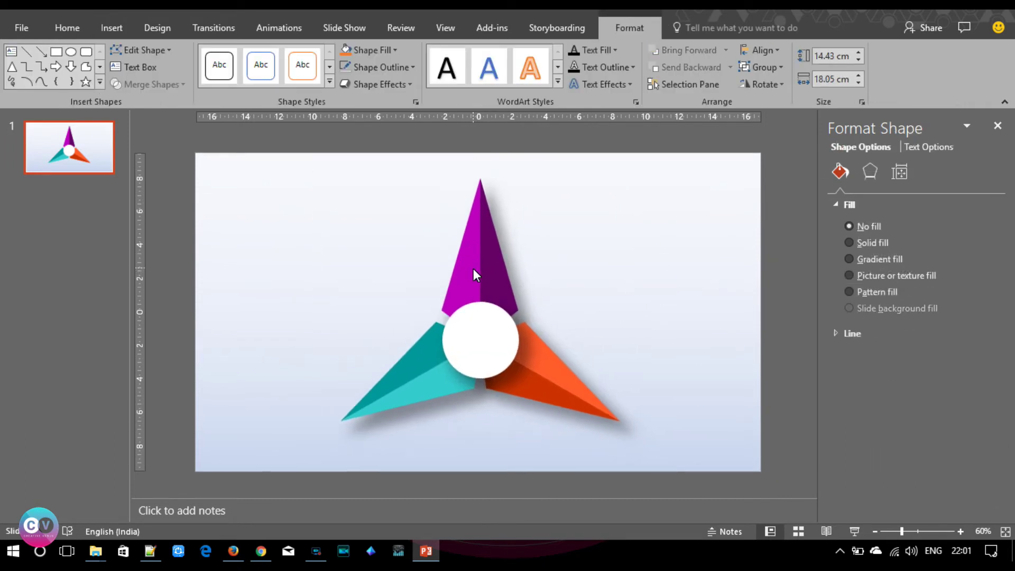
Step: Set the slide background to a radial gradient from near-white at the centre to light blue
left_click(726, 287)
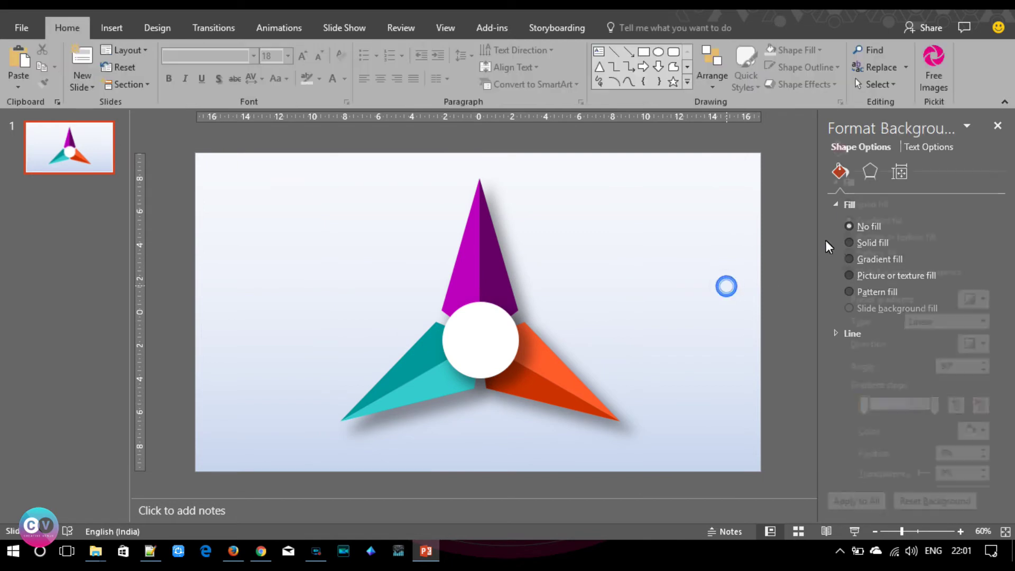
left_click(970, 431)
left_click(886, 290)
left_click(935, 406)
left_click(970, 431)
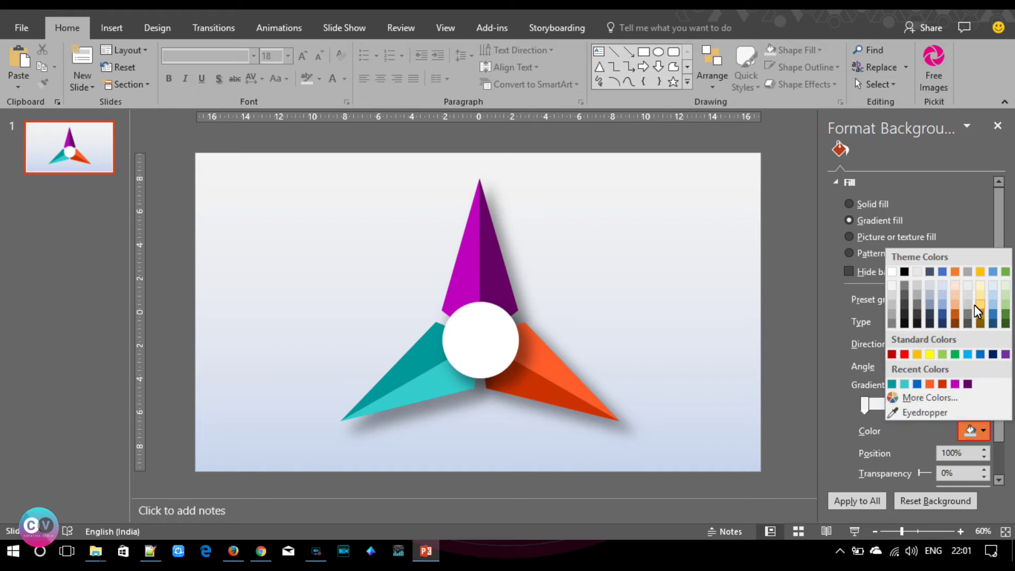
left_click(942, 297)
left_click(983, 322)
left_click(972, 348)
left_click(981, 344)
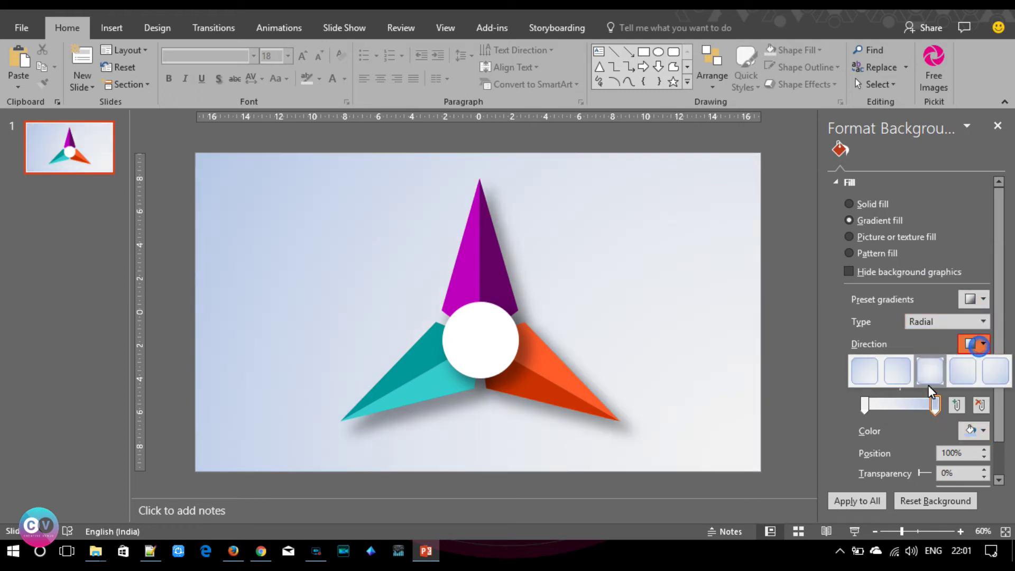
left_click(925, 380)
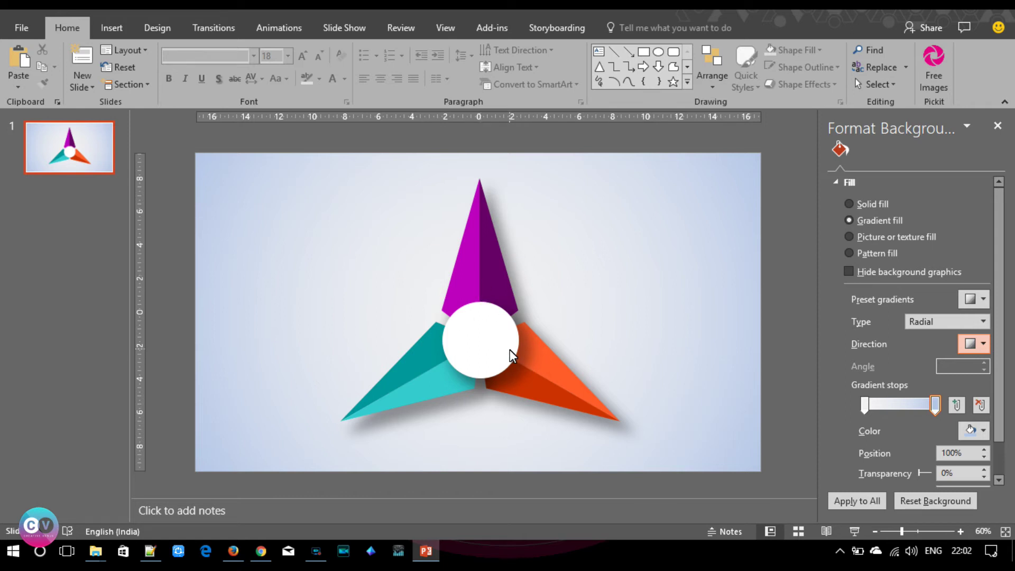
left_click(491, 344)
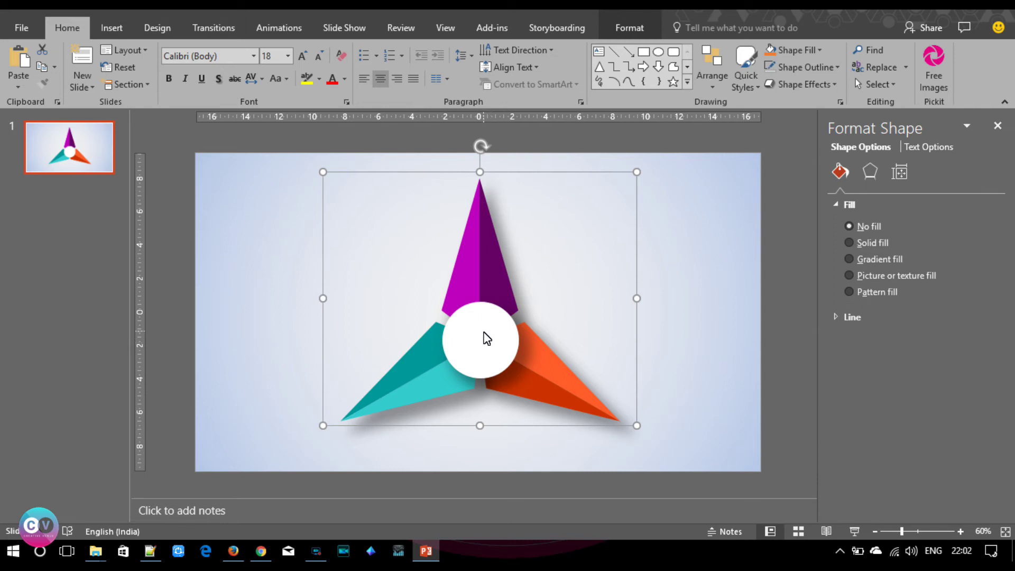
Step: Drag the white centre circle back to its original position within the group, then deselect
left_click(480, 341)
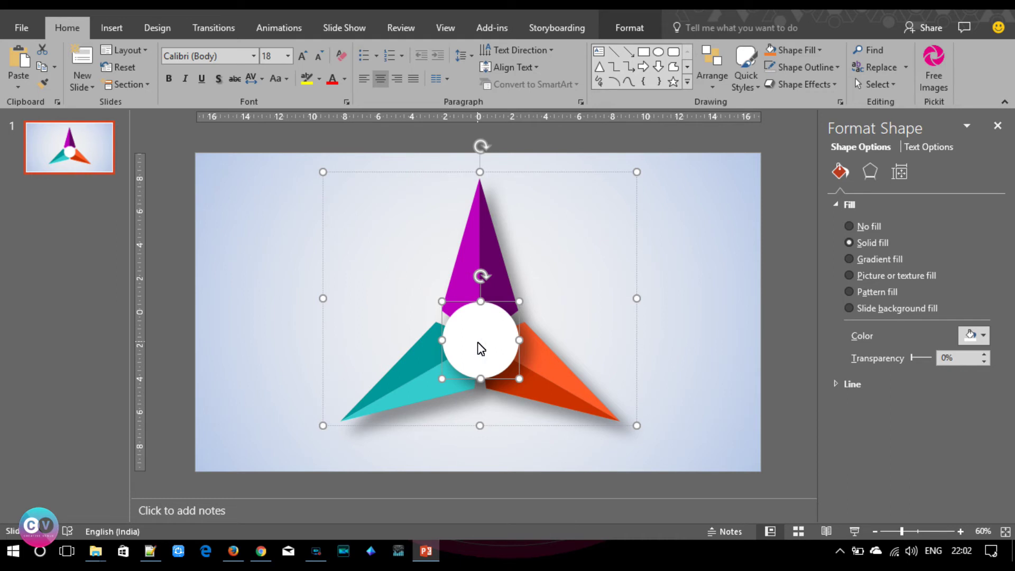
left_click_drag(477, 342, 477, 342)
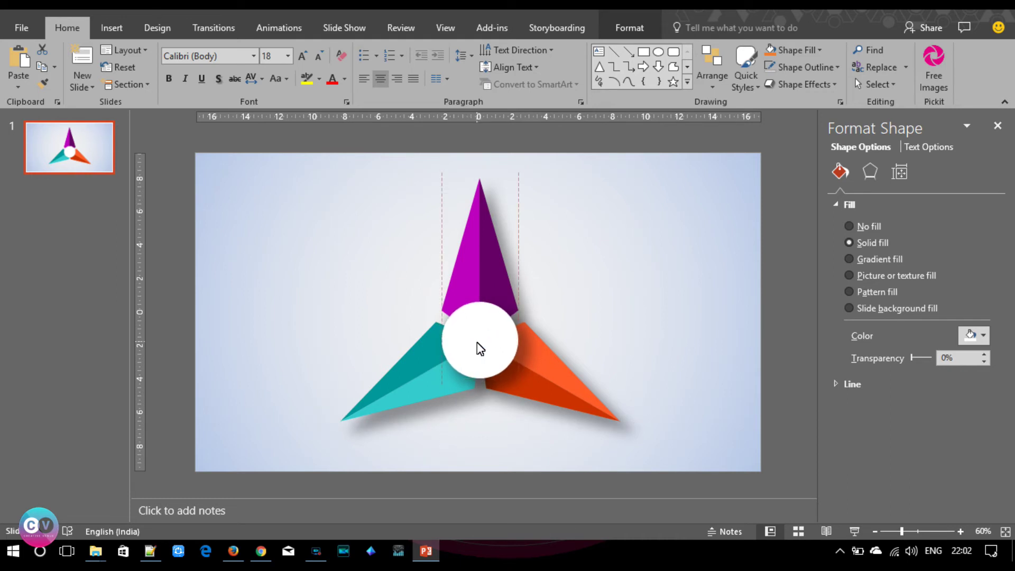
left_click_drag(477, 342, 477, 342)
left_click(687, 325)
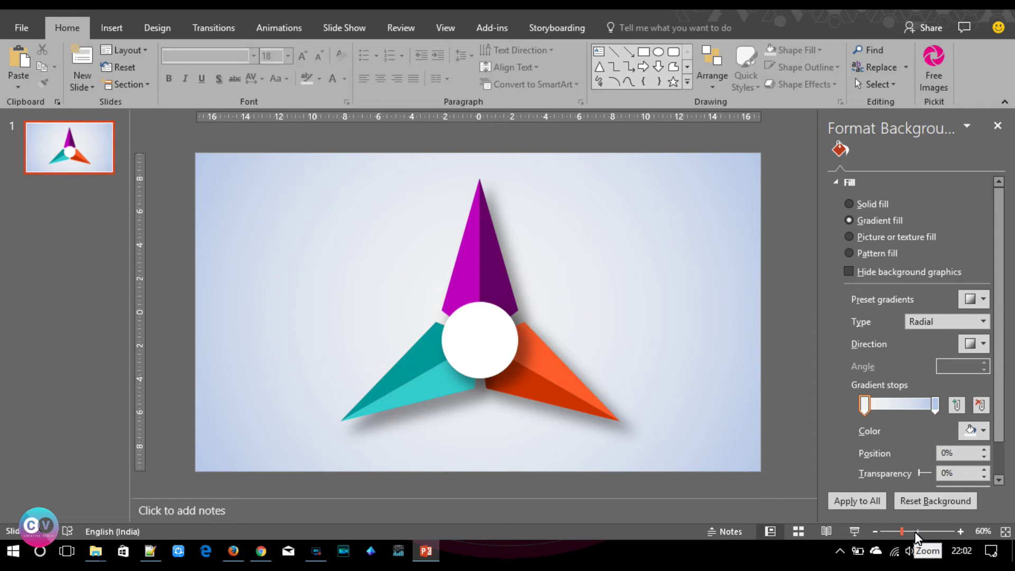
left_click(110, 28)
Step: Add a text box inside the white circle reading 'creative' and 'venus' on two lines
left_click(582, 72)
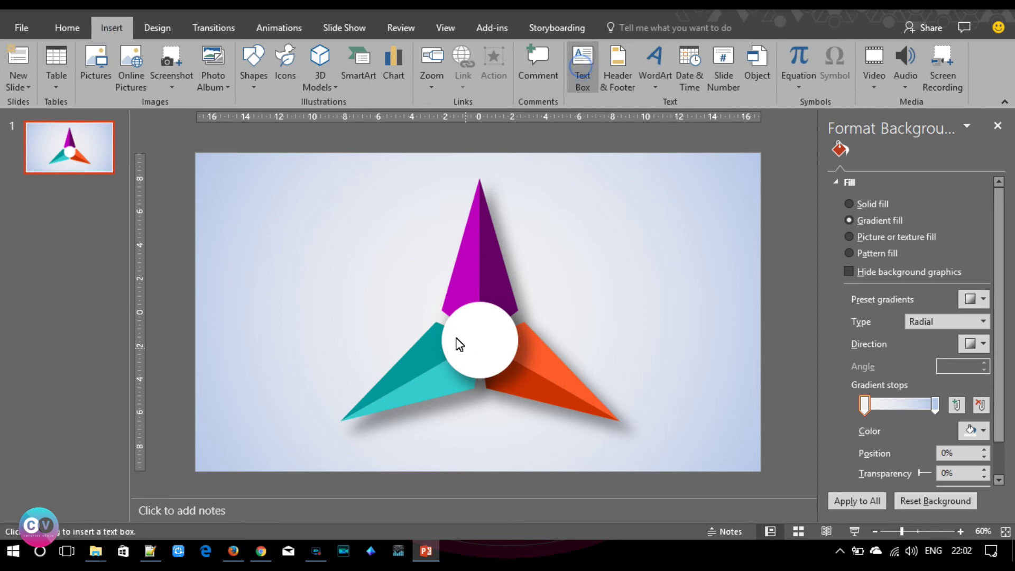
left_click_drag(448, 325, 500, 330)
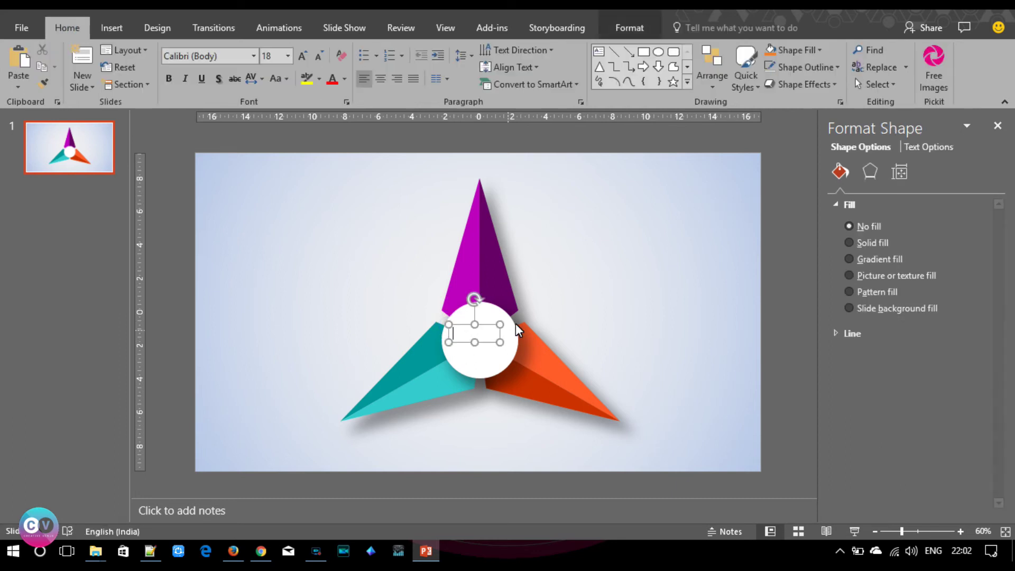
type("creative")
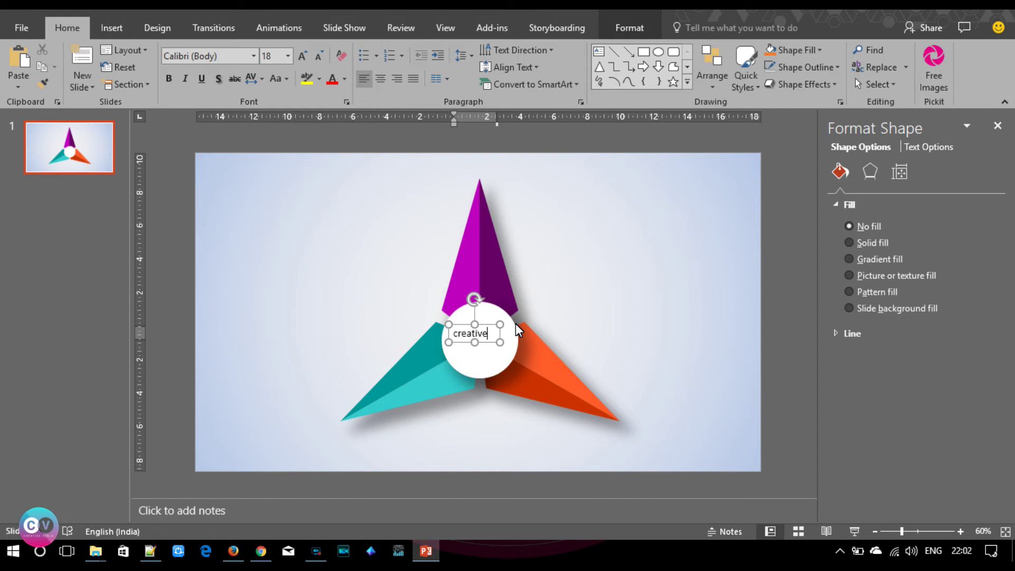
key("Return")
type("venus")
Step: Set the text to the Roboto font in all capitals
key("ctrl+a")
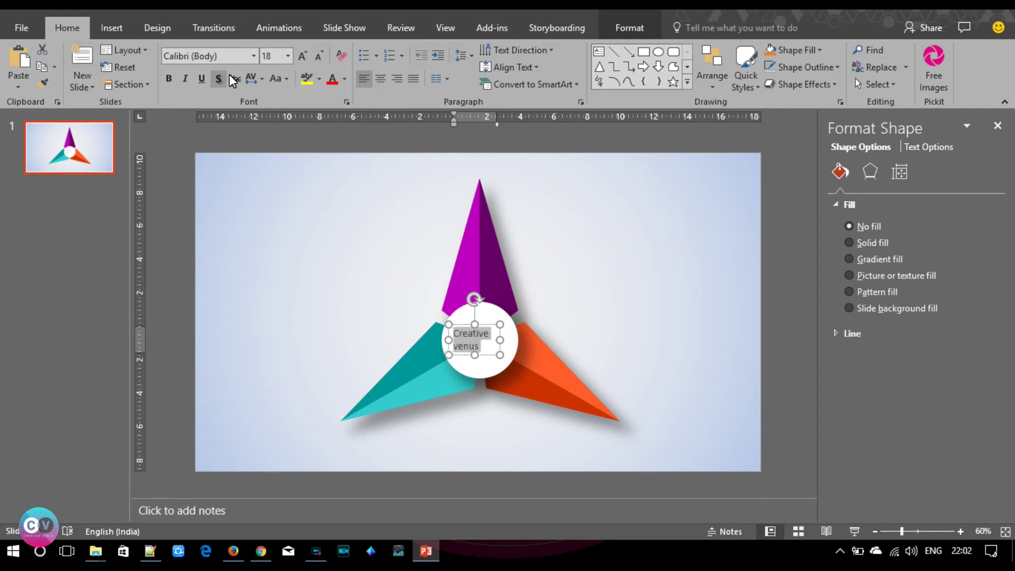
left_click(228, 54)
type("Roboto")
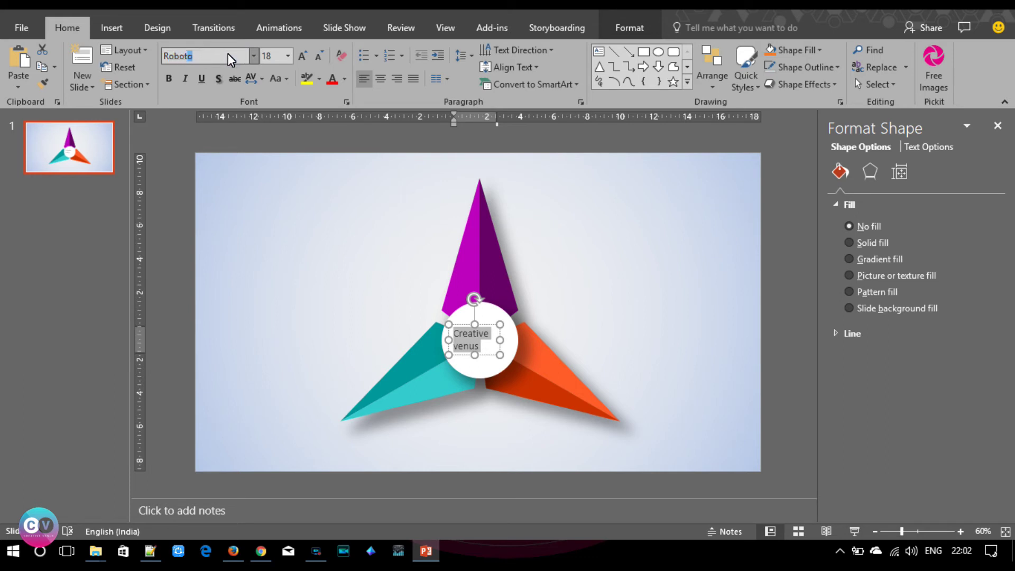
key("Return")
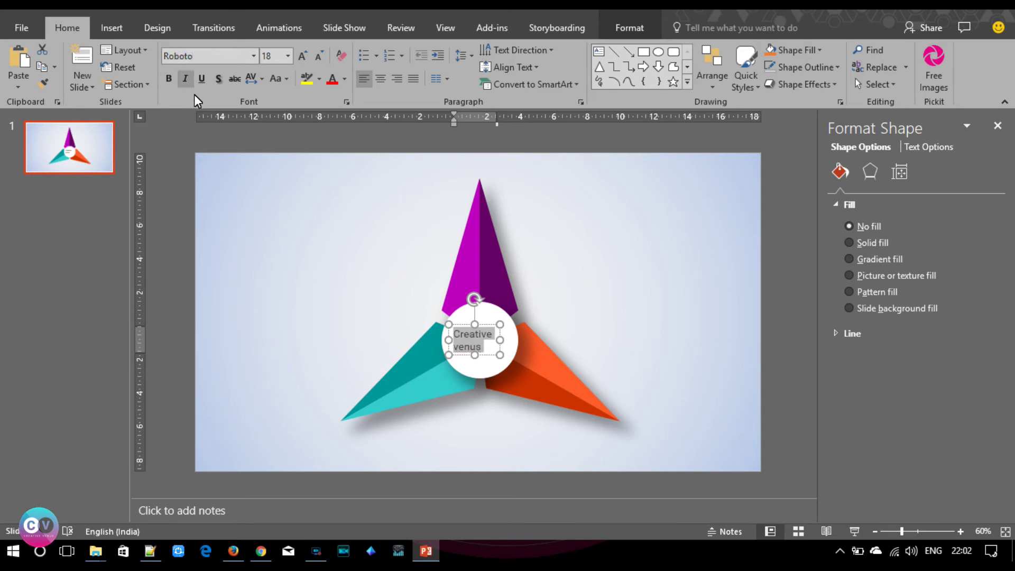
left_click(288, 79)
left_click(296, 132)
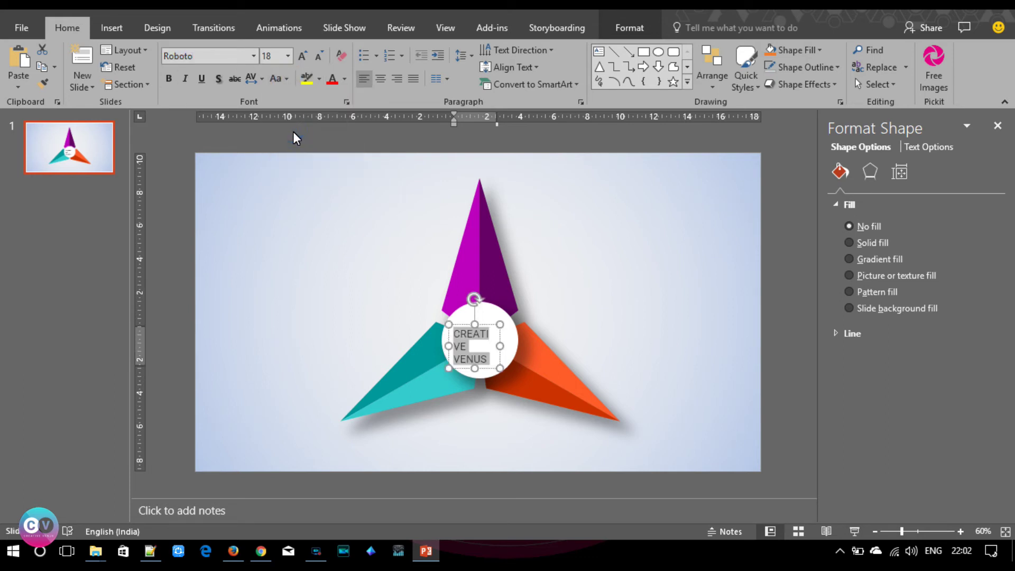
Step: Centre the text with loose spacing at 10.5 pt and move it near the circle's top
left_click_drag(500, 346, 518, 339)
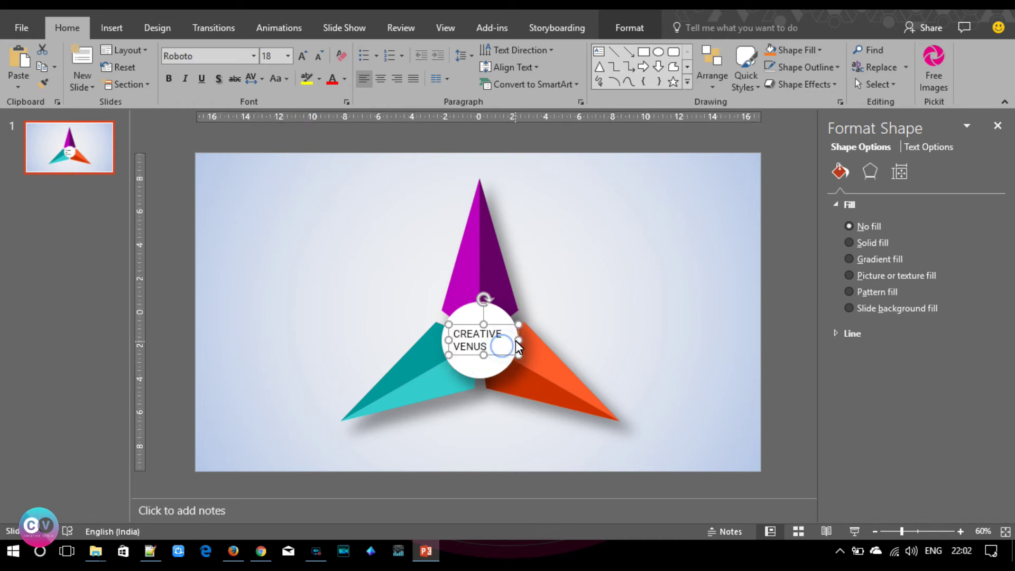
left_click(380, 79)
left_click(253, 79)
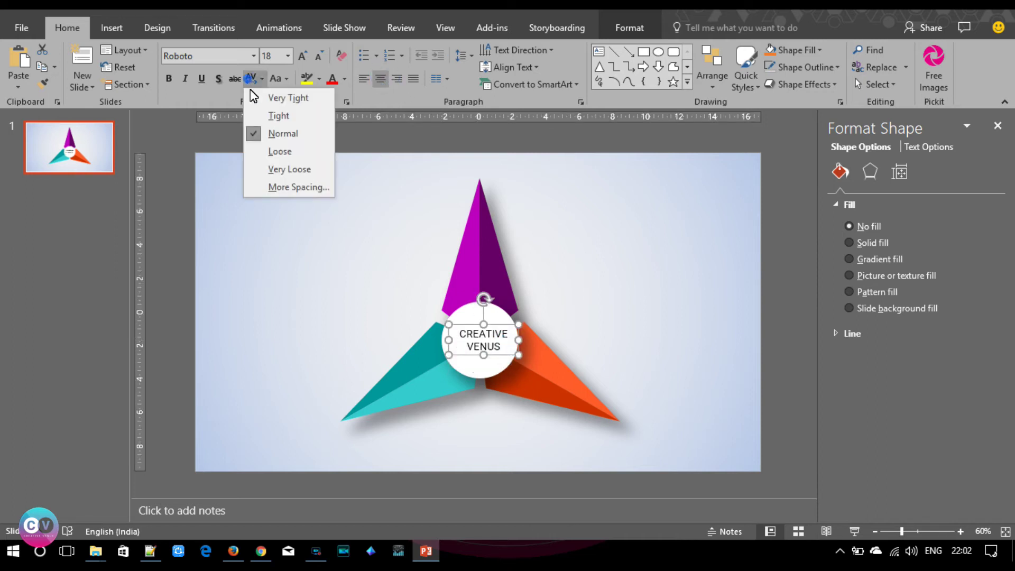
left_click(259, 155)
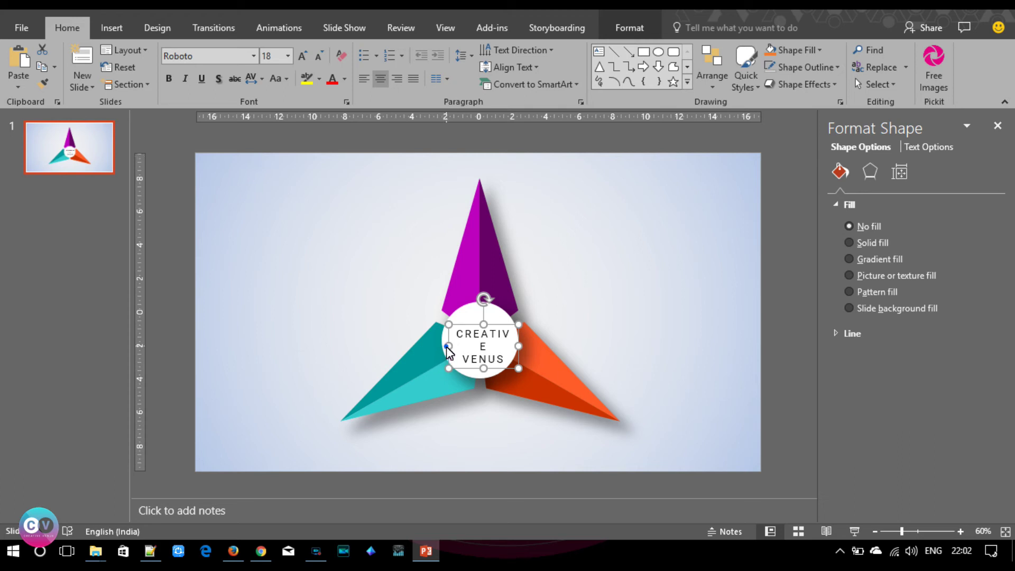
left_click_drag(446, 347, 441, 346)
left_click(318, 53)
left_click(318, 53)
left_click(315, 53)
left_click(315, 53)
left_click(315, 53)
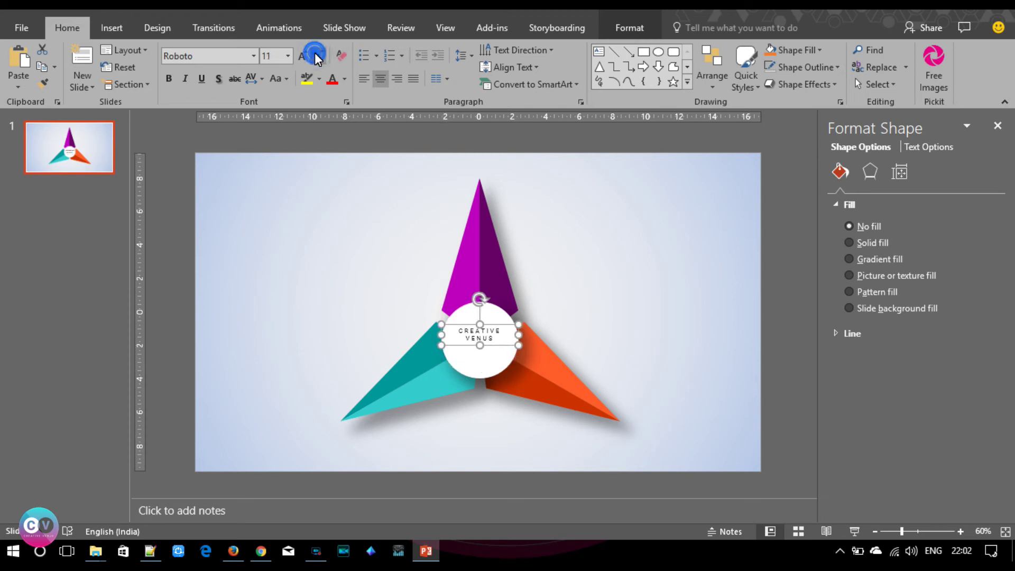
left_click_drag(509, 323, 507, 319)
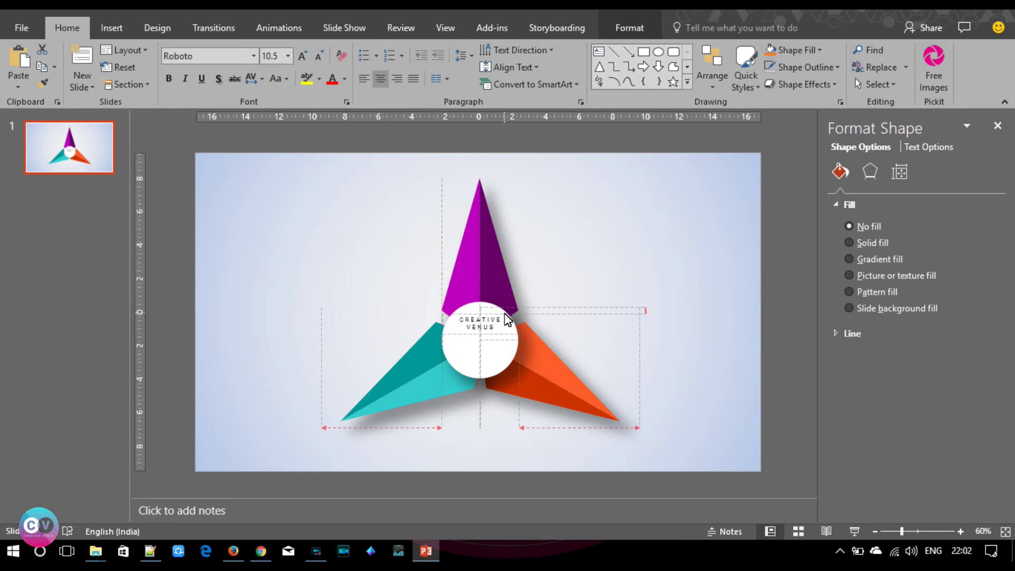
left_click(669, 322)
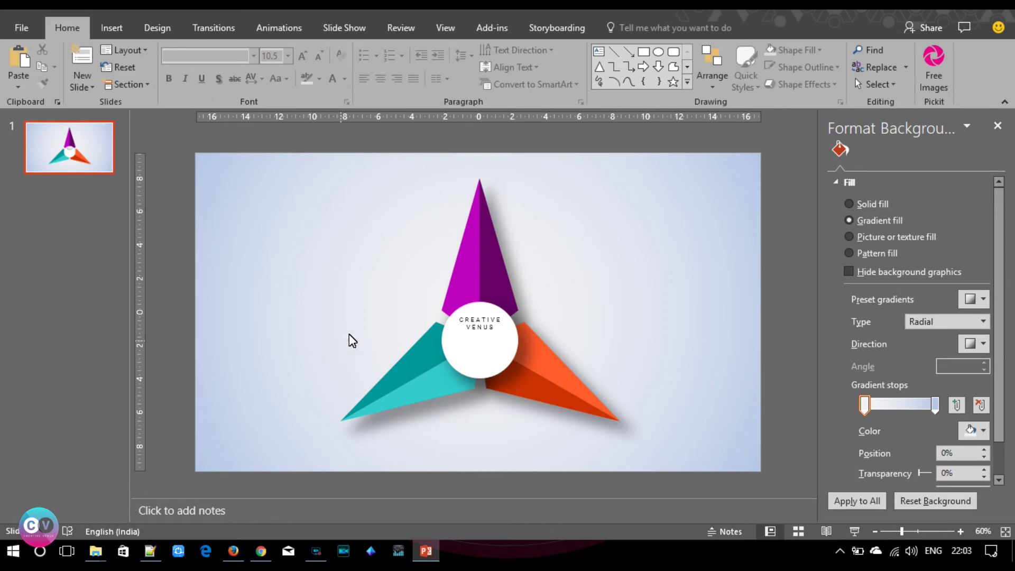
Step: Recolour the CREATIVE VENUS text with a softer grey theme colour
left_click(478, 324)
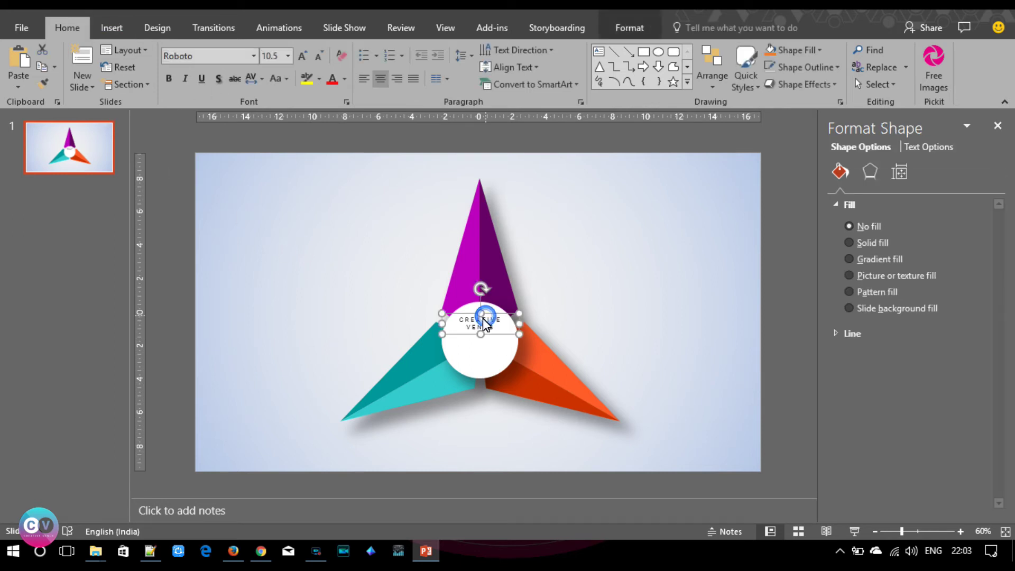
double_click(472, 325)
key("ctrl+a")
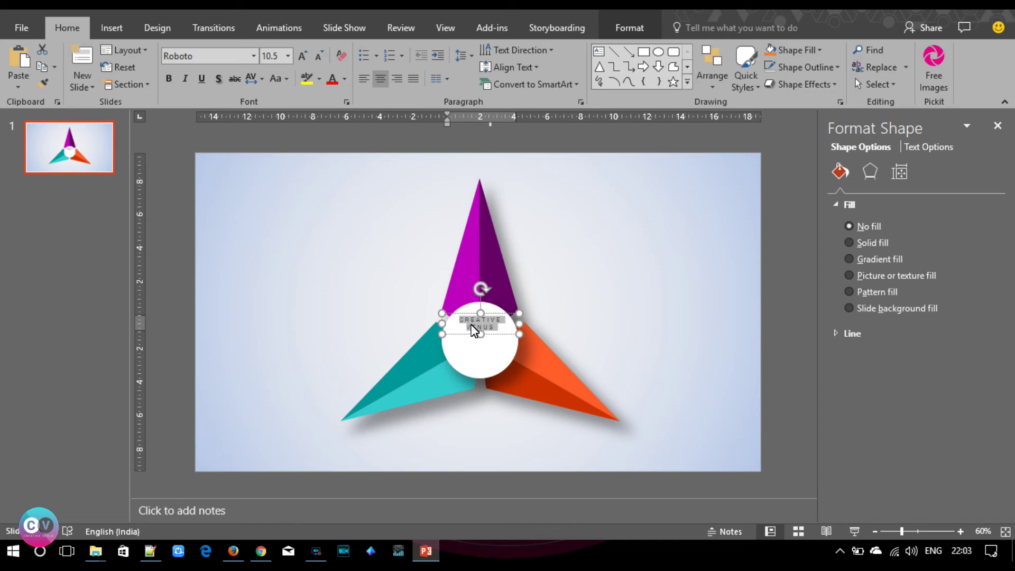
left_click(345, 78)
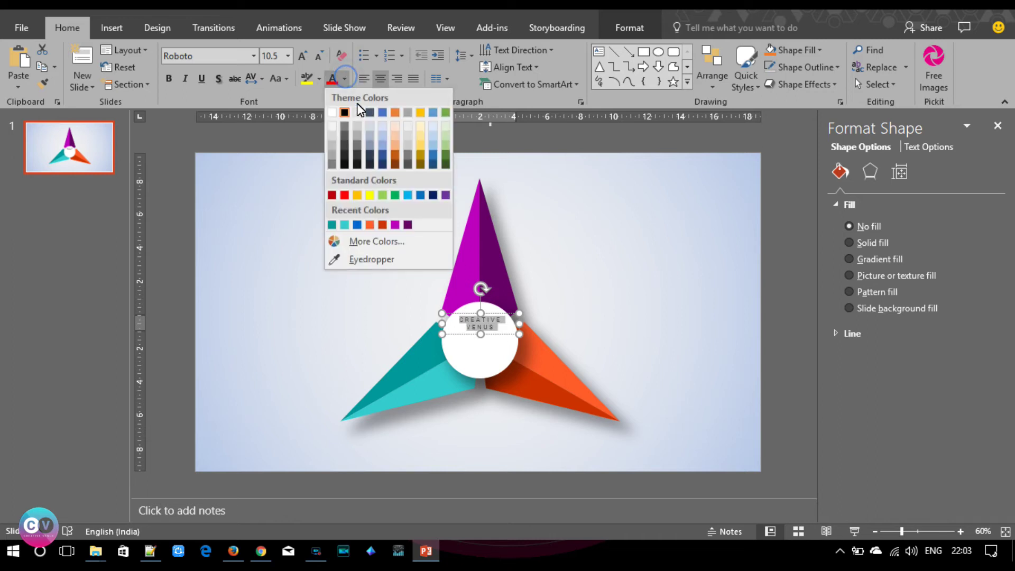
left_click(353, 148)
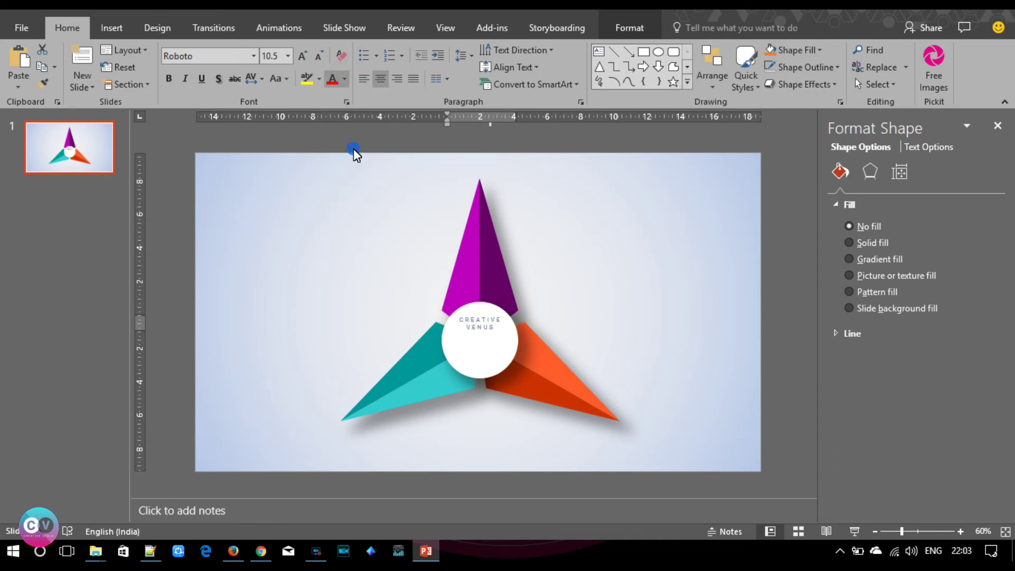
left_click(709, 365)
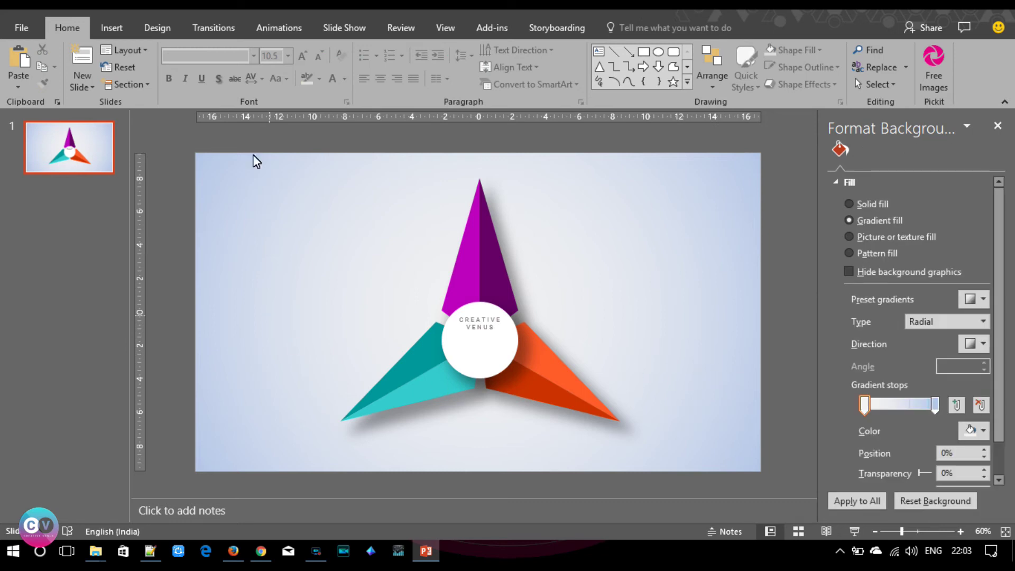
Step: Insert the black lightbulb icon from the Analytics icon set onto the slide
left_click(112, 27)
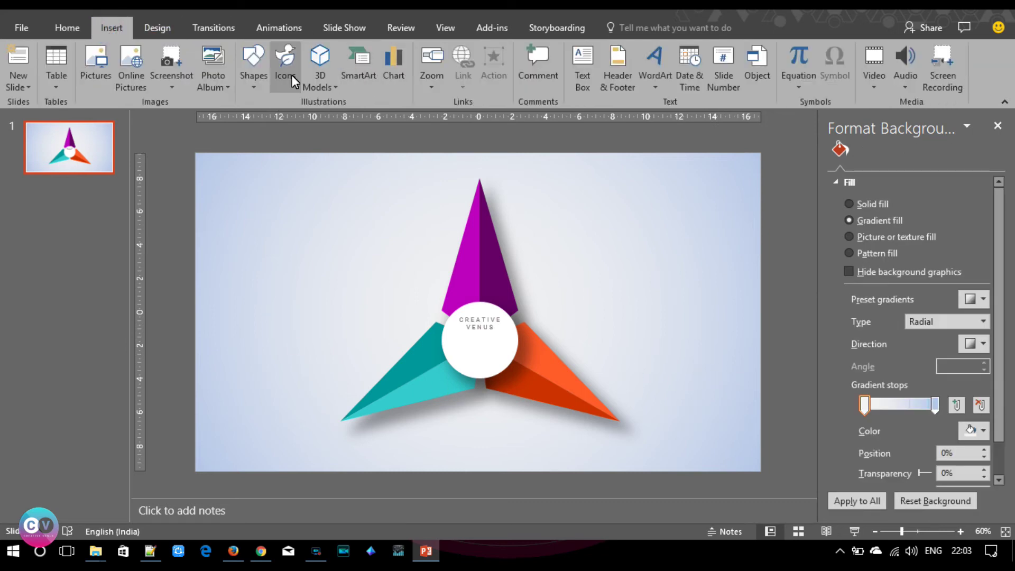
left_click(288, 73)
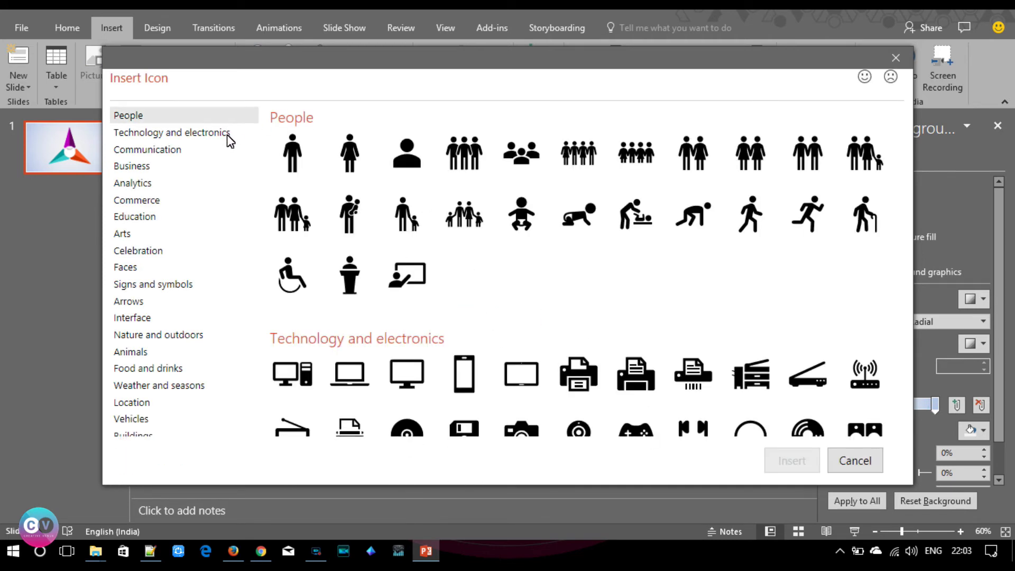
scroll(761, 317, "down", 2)
scroll(760, 321, "down", 1)
scroll(796, 300, "down", 5)
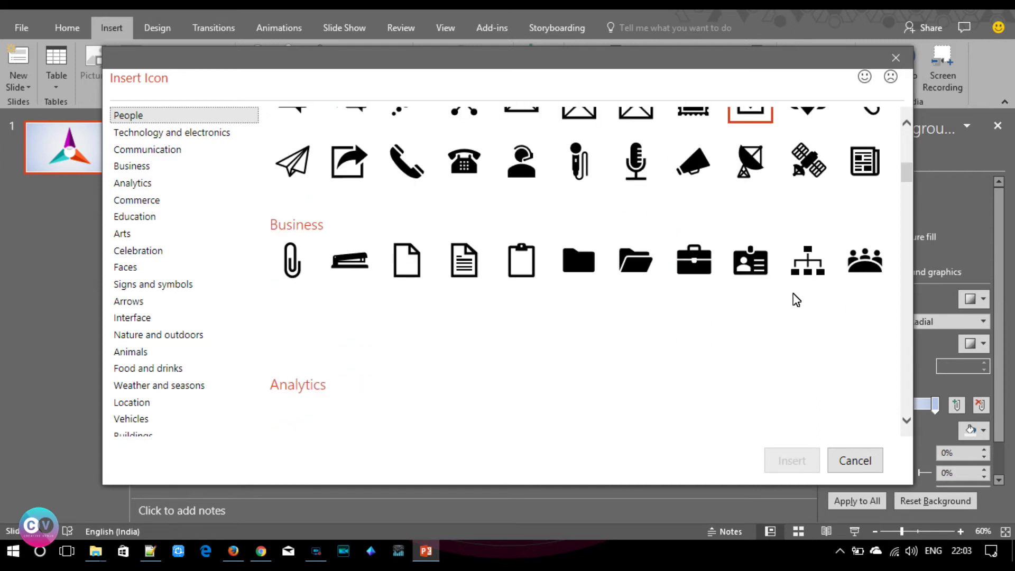
scroll(796, 295, "down", 6)
scroll(803, 269, "down", 2)
scroll(813, 252, "up", 2)
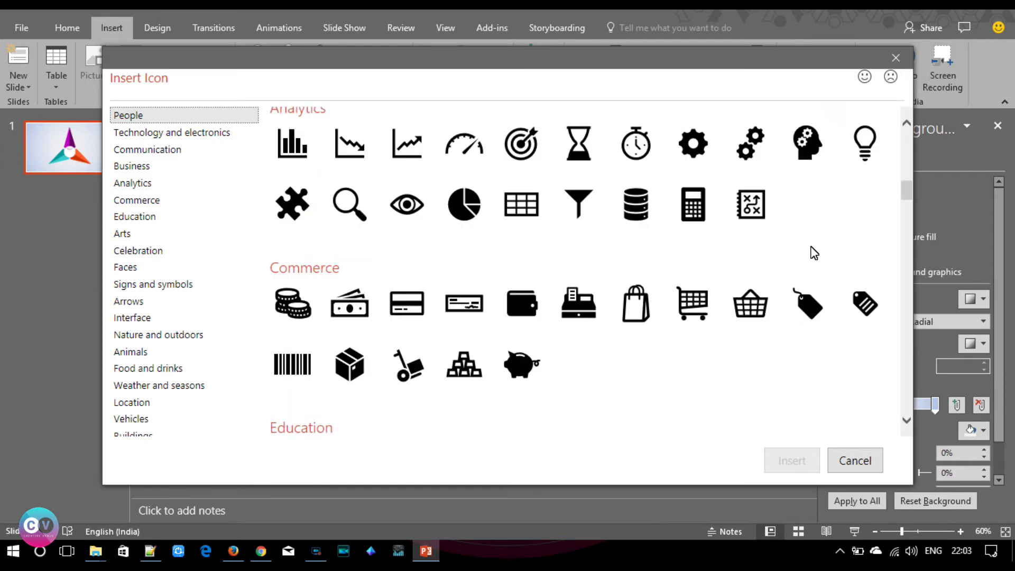
scroll(814, 253, "up", 1)
left_click(865, 244)
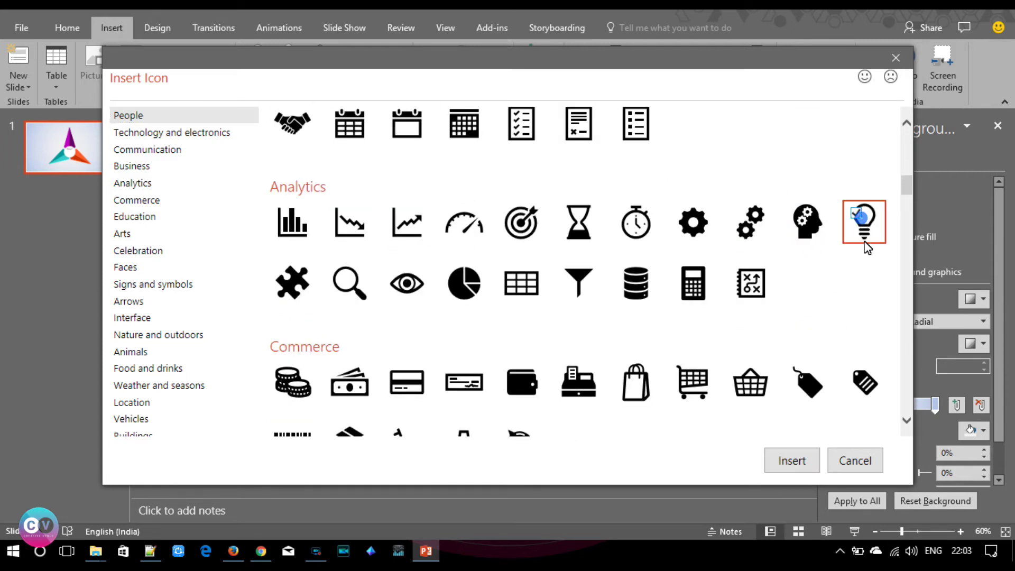
left_click(804, 463)
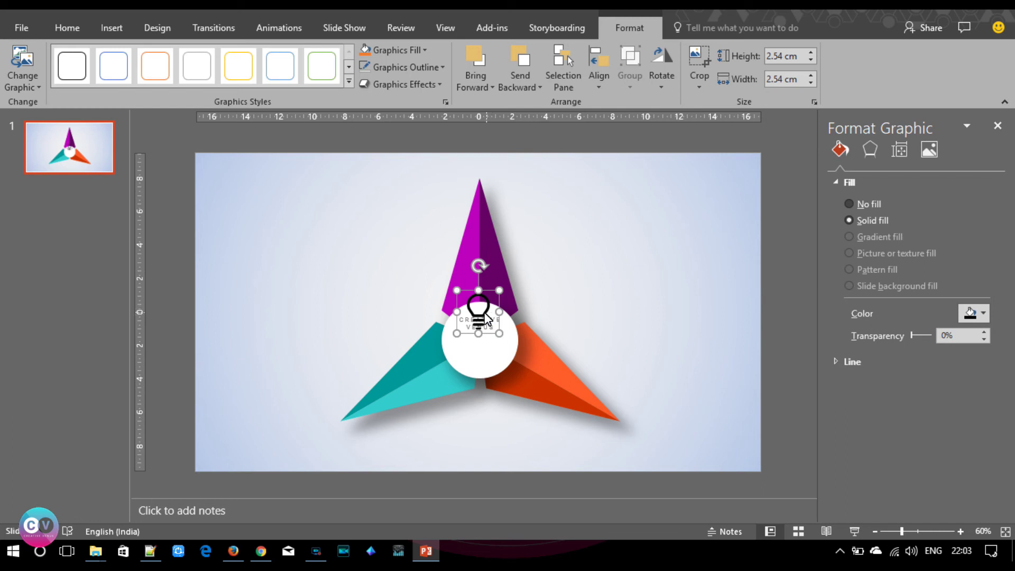
Step: Move the lightbulb icon into the white circle and resize it to 1.57 cm
left_click_drag(485, 317, 486, 353)
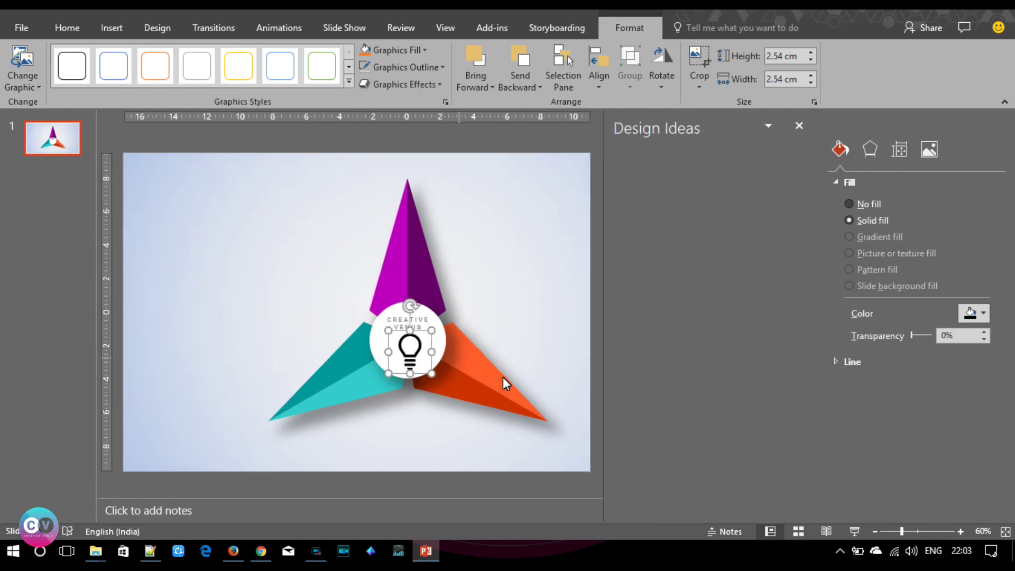
left_click_drag(432, 368, 410, 346)
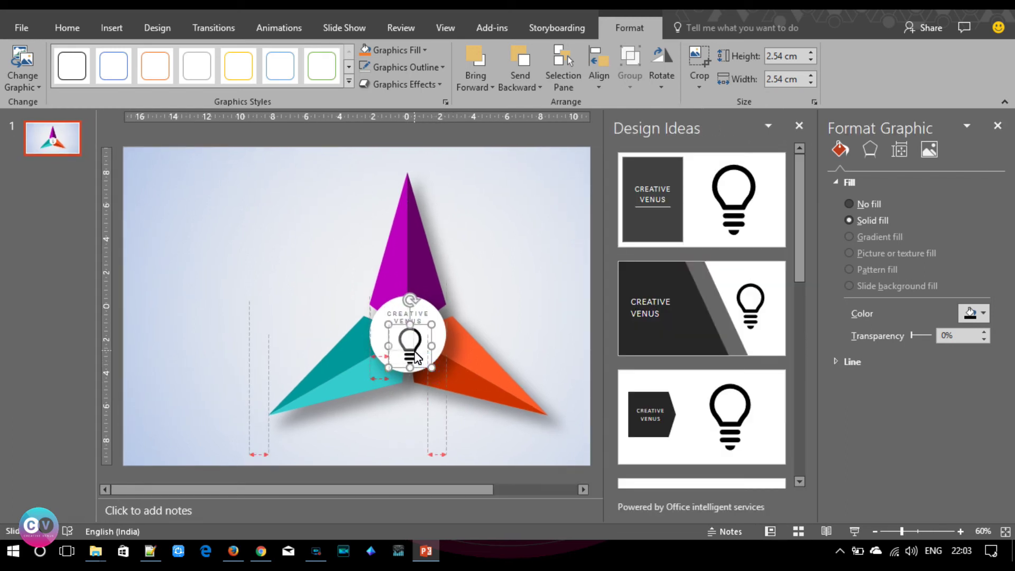
mouse_move(415, 354)
left_mouse_down()
mouse_move(422, 360)
mouse_move(403, 349)
left_mouse_up()
Step: Dismiss Design Ideas and recolour the lightbulb icon light blue
left_click(796, 126)
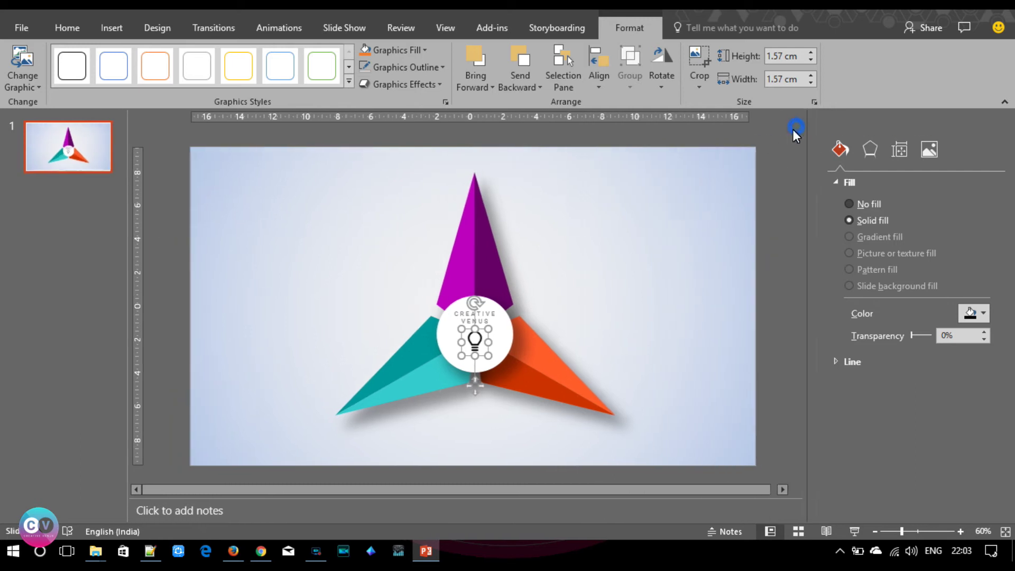
left_click(984, 314)
left_click(966, 432)
left_click(689, 306)
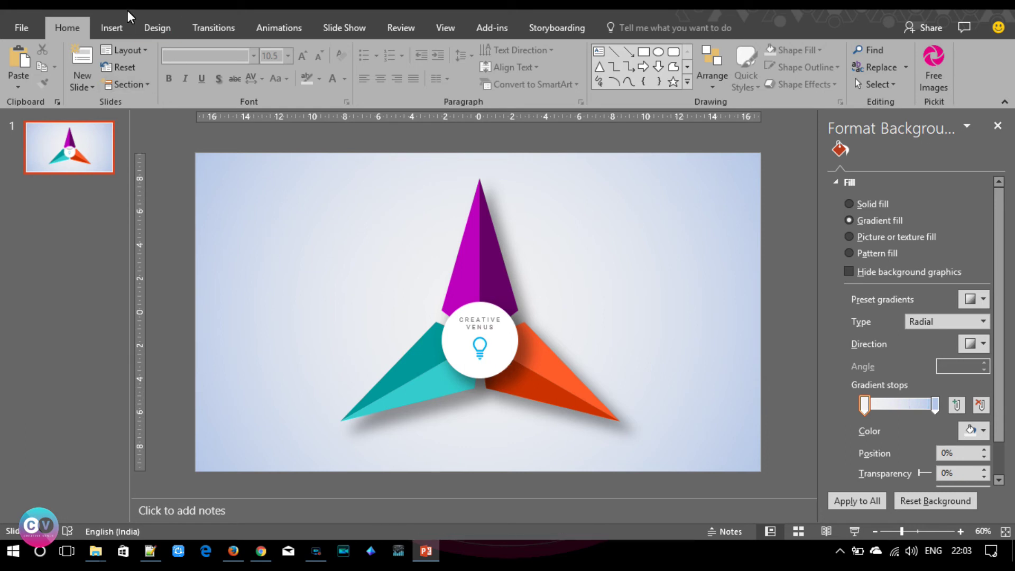
Step: Draw a large oval over the star and drag it down into position
left_click(120, 32)
left_click(251, 79)
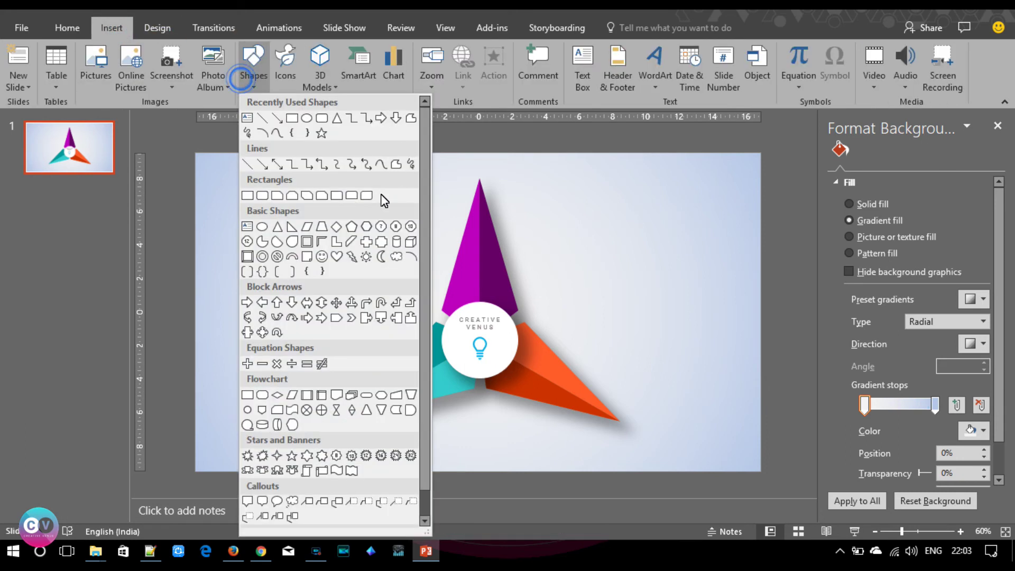
left_click(306, 119)
mouse_move(346, 192)
left_mouse_down()
mouse_move(568, 330)
mouse_move(627, 394)
left_mouse_up()
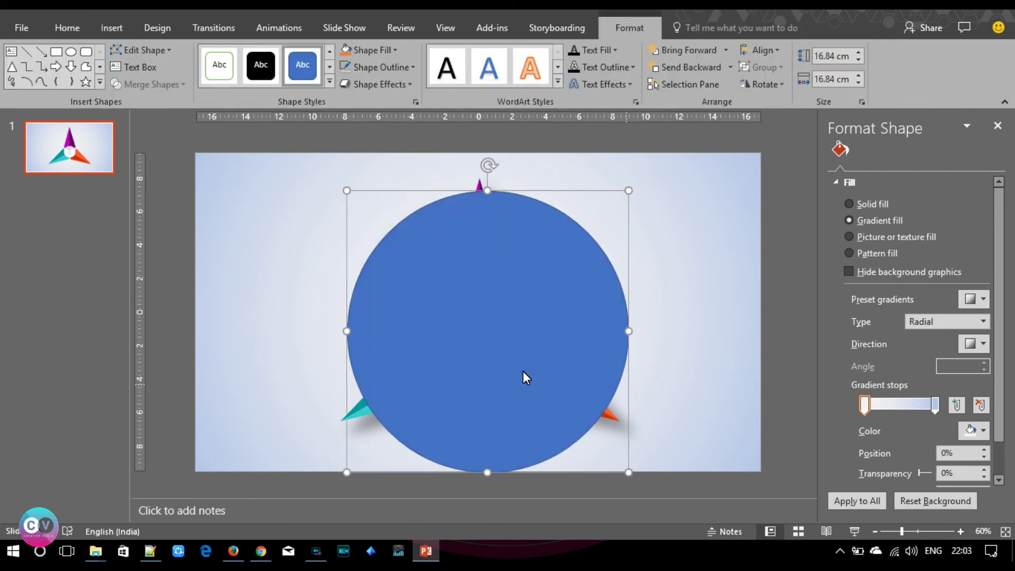
left_click_drag(514, 358, 510, 370)
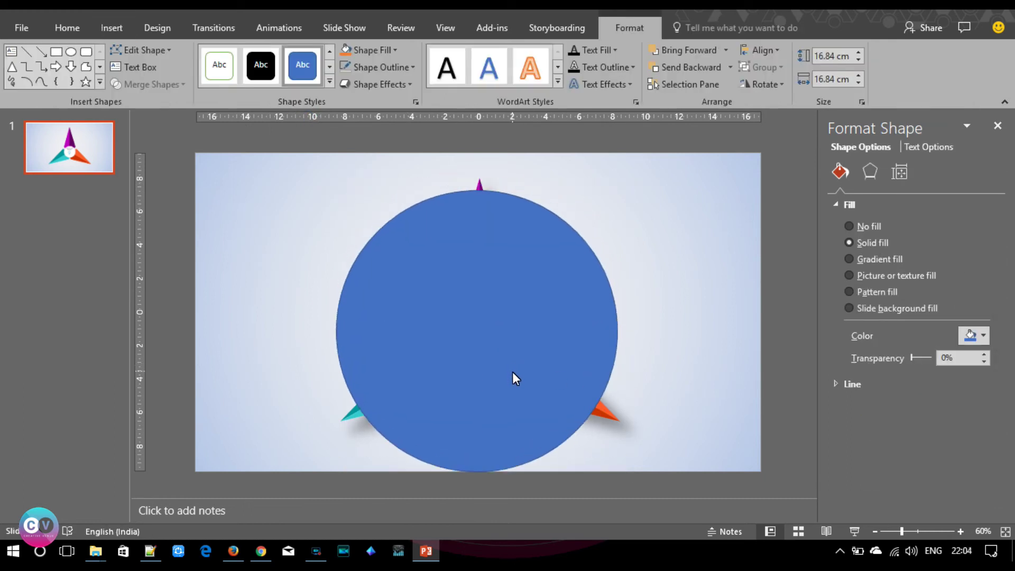
left_click_drag(510, 371, 512, 378)
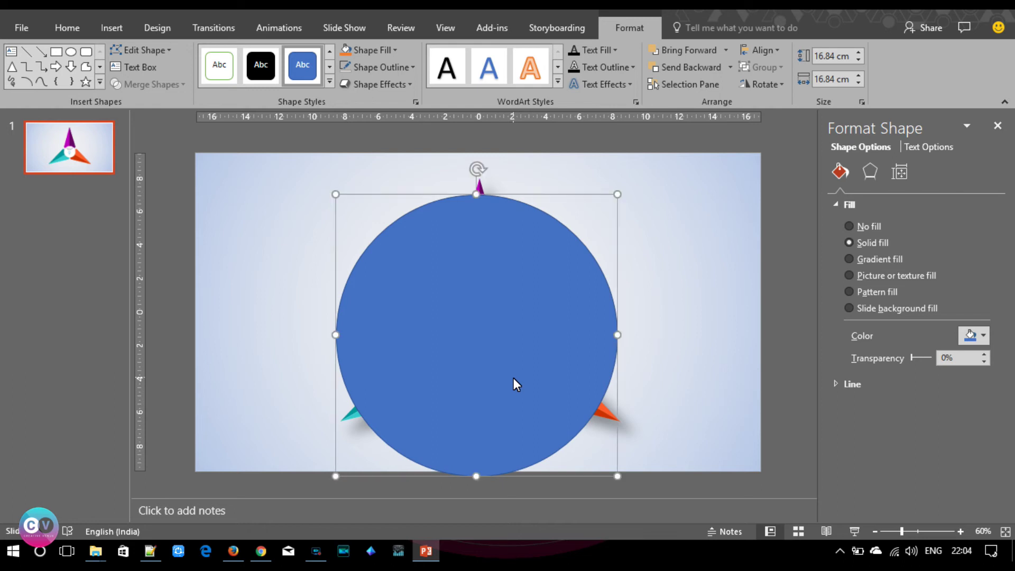
Step: Centre the circle horizontally on the star and send it to the back
right_click(505, 363)
left_click(461, 343)
left_click_drag(461, 342, 464, 342)
right_click(464, 343)
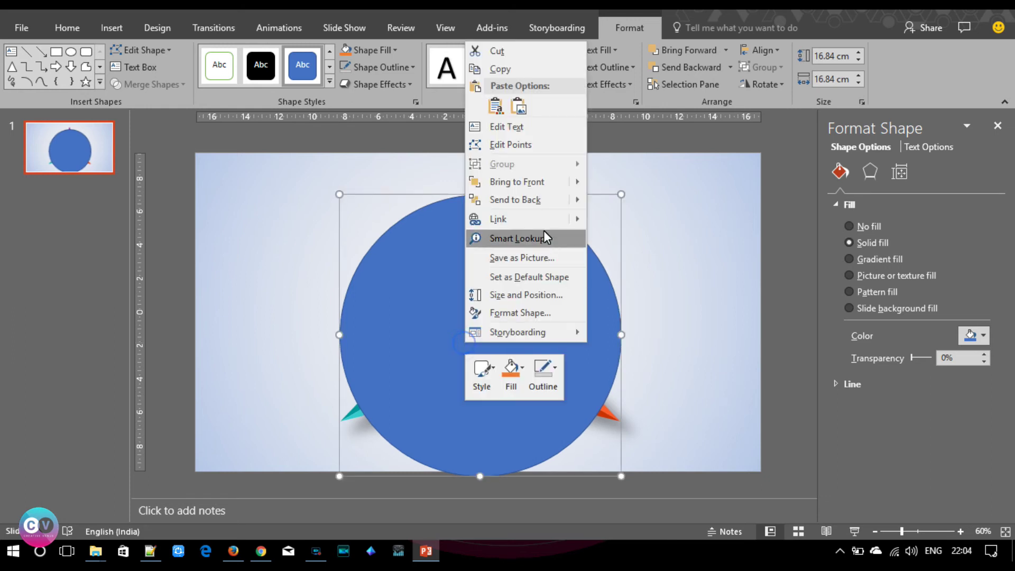
left_click(531, 199)
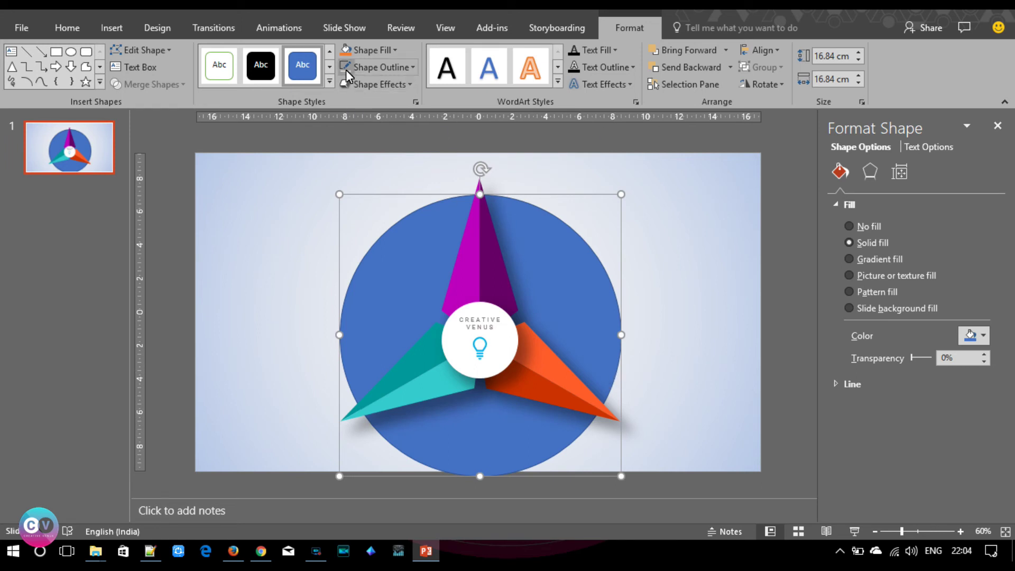
Step: Remove the circle's fill and give it a light grey outline
left_click(372, 50)
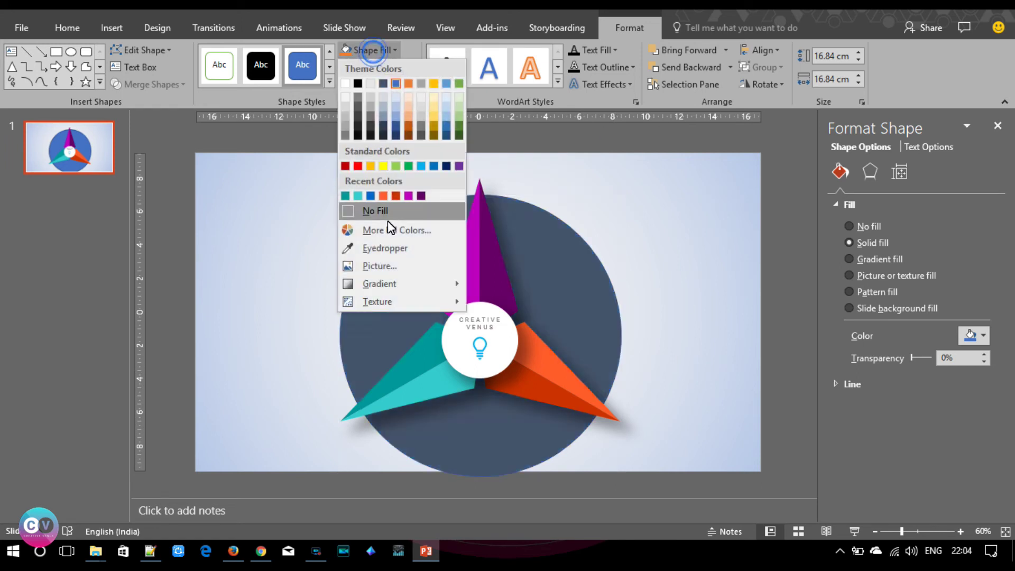
left_click(386, 211)
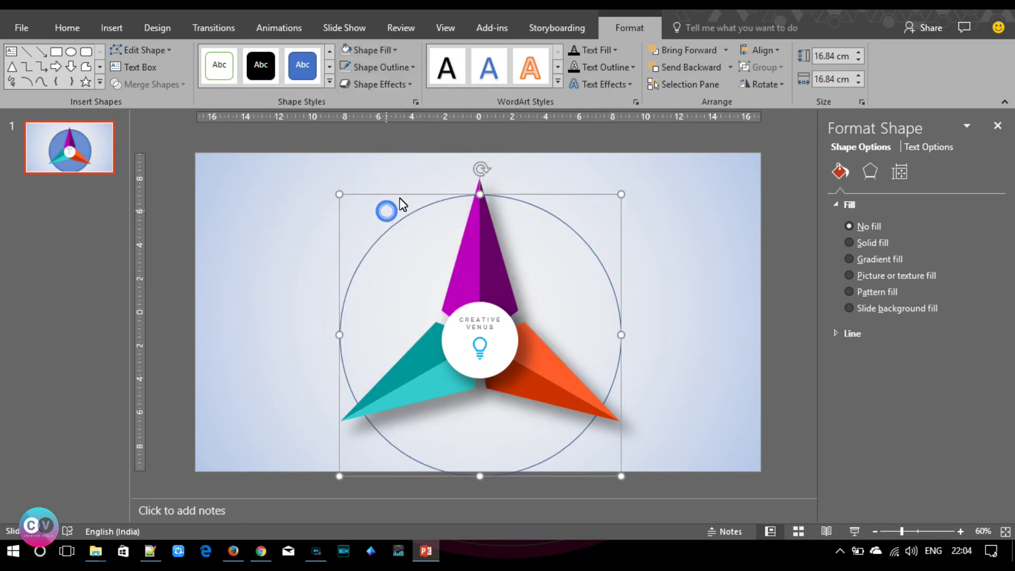
left_click(398, 69)
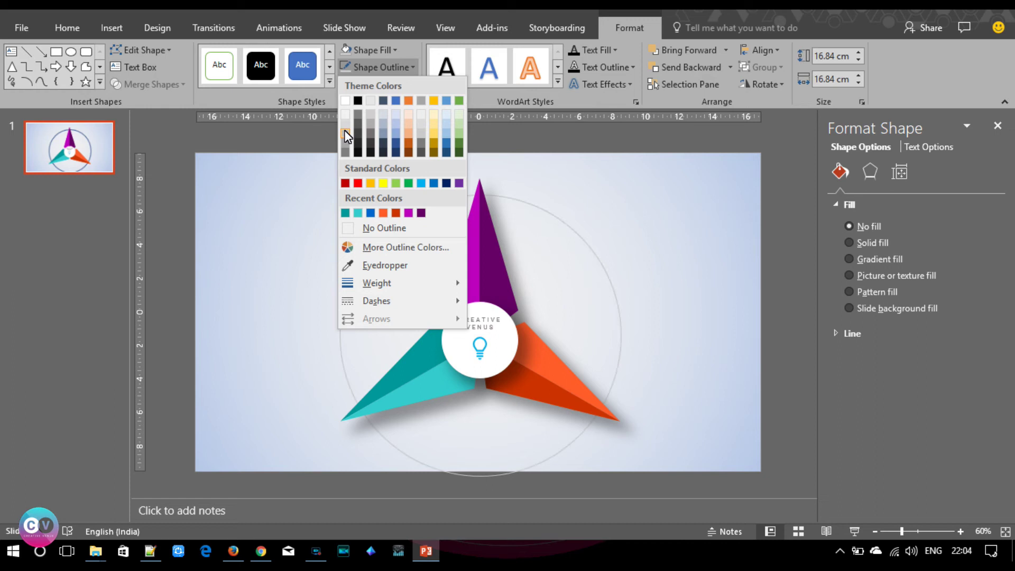
left_click(345, 135)
Step: Change the circle's outline to a dotted dash style
left_click(391, 71)
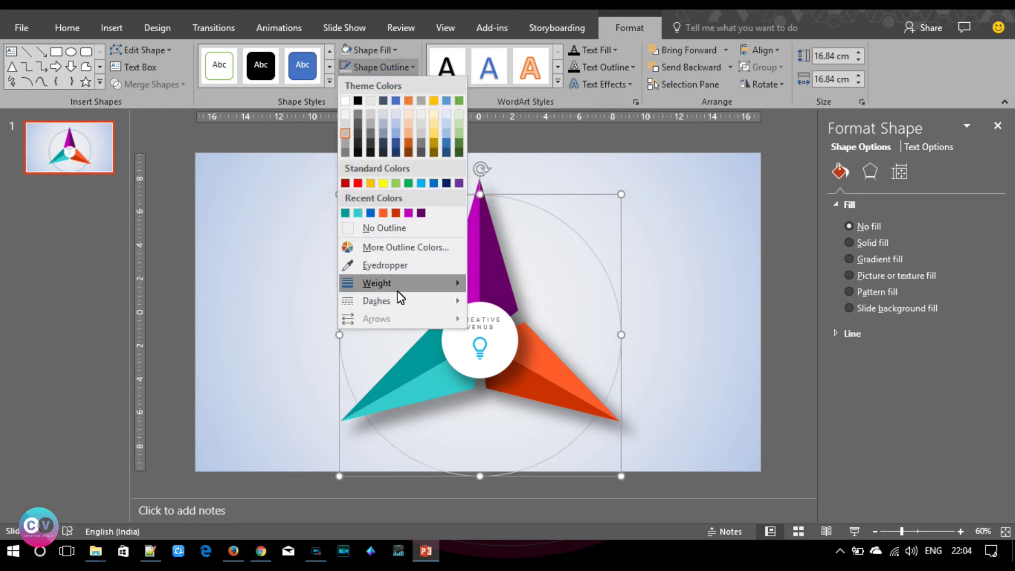
mouse_move(376, 300)
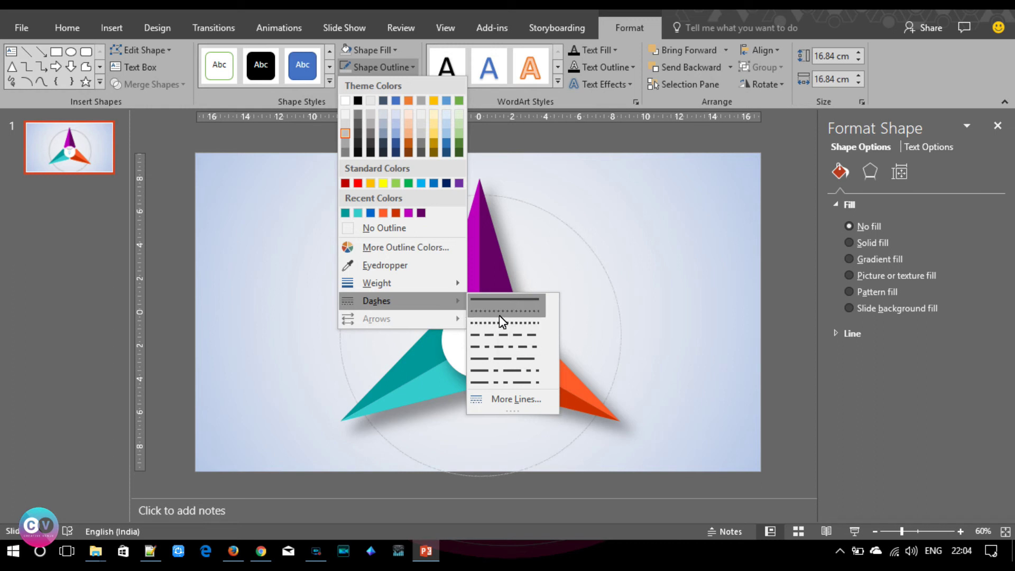
left_click(499, 316)
left_click(499, 316)
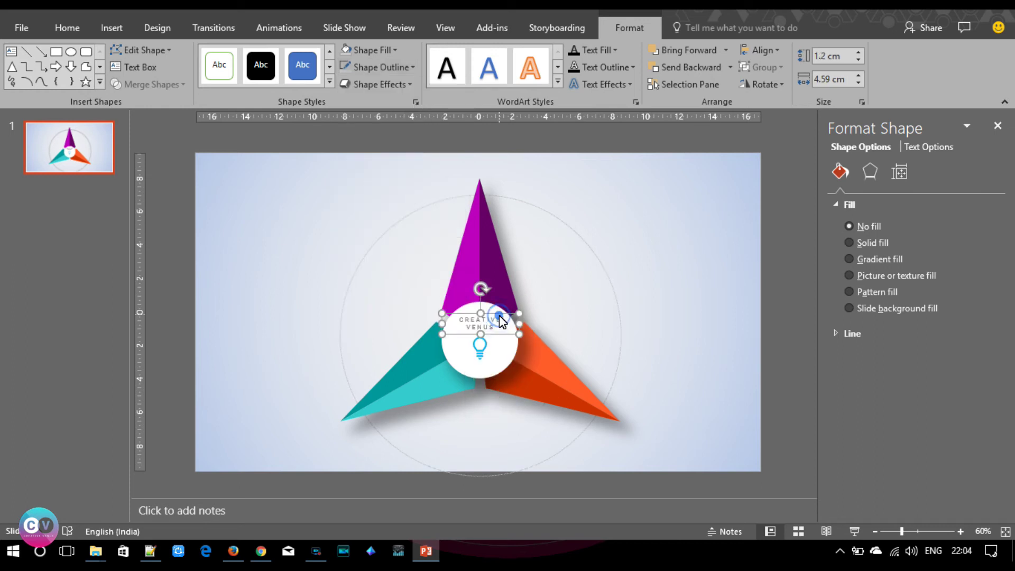
left_click(707, 316)
left_click(615, 292)
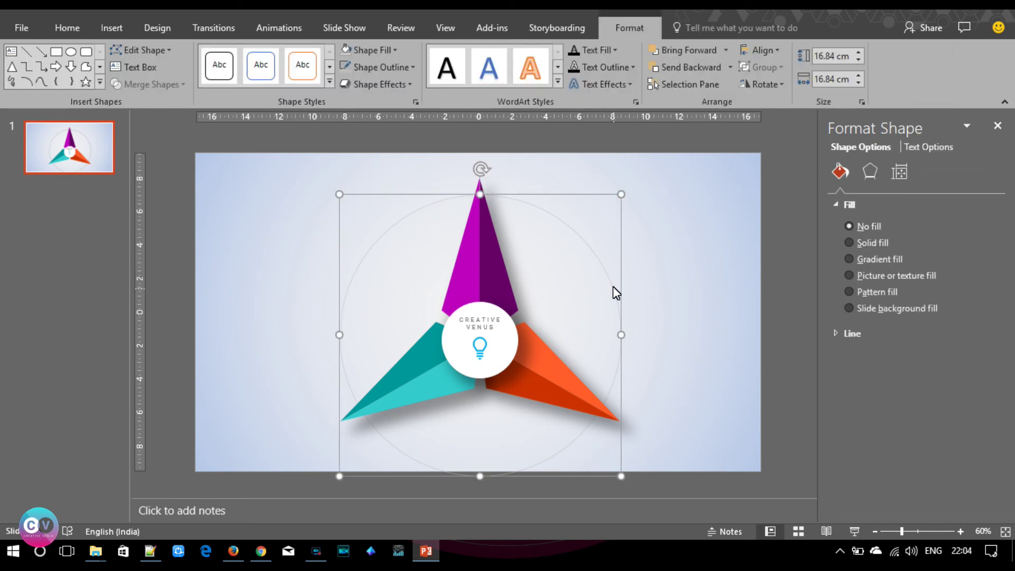
Step: Paste a copy of the dotted circle, shrink it to 15.44 cm, centre it, send it to back
key("ctrl+v")
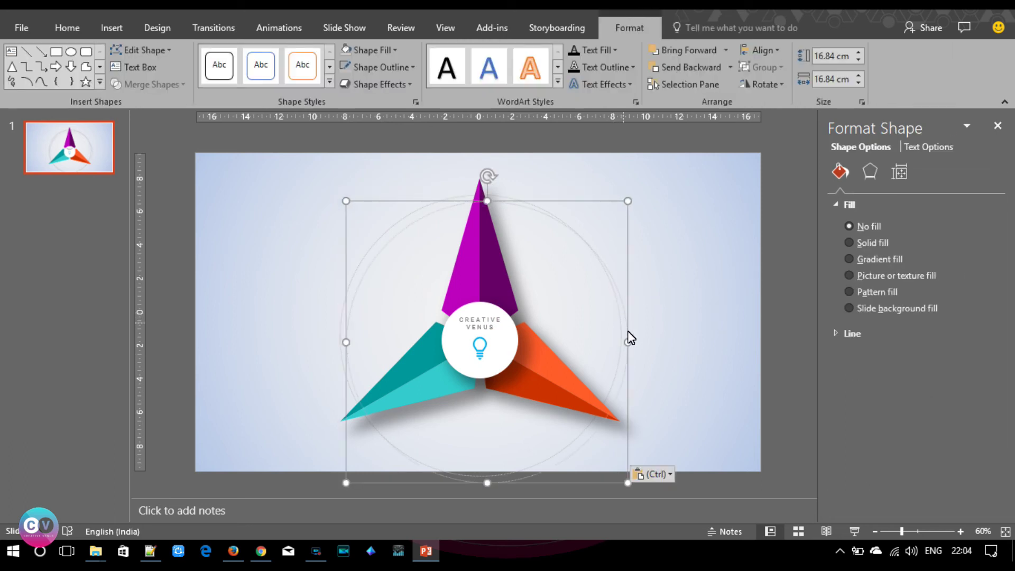
left_click_drag(628, 335, 624, 332)
left_click_drag(619, 474, 609, 468)
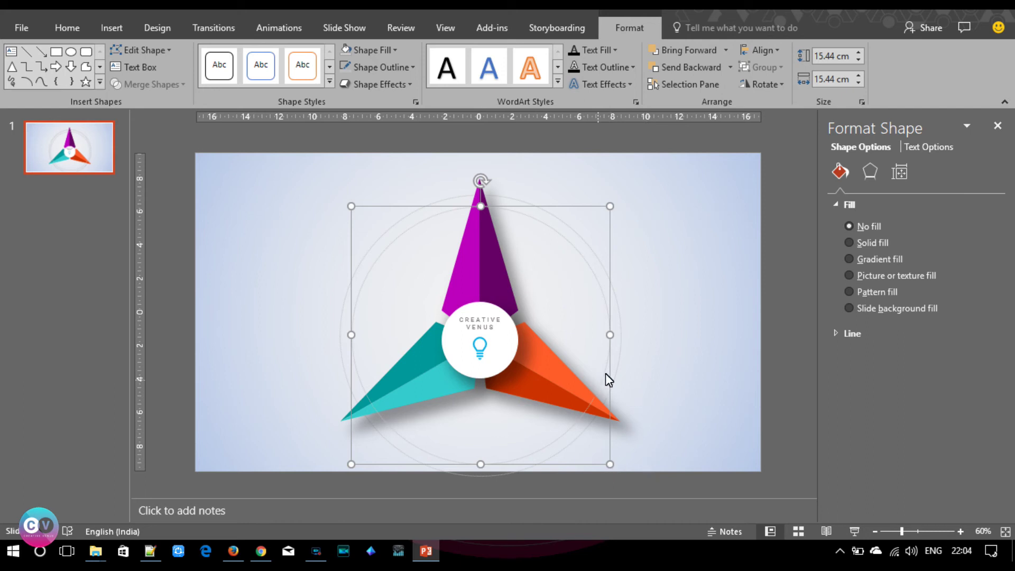
right_click(609, 333)
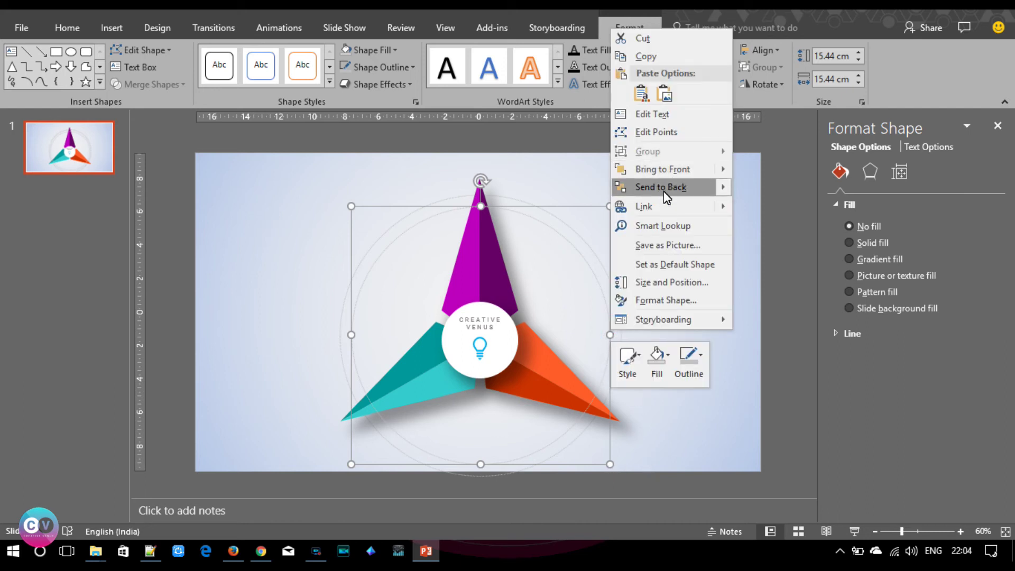
left_click(664, 190)
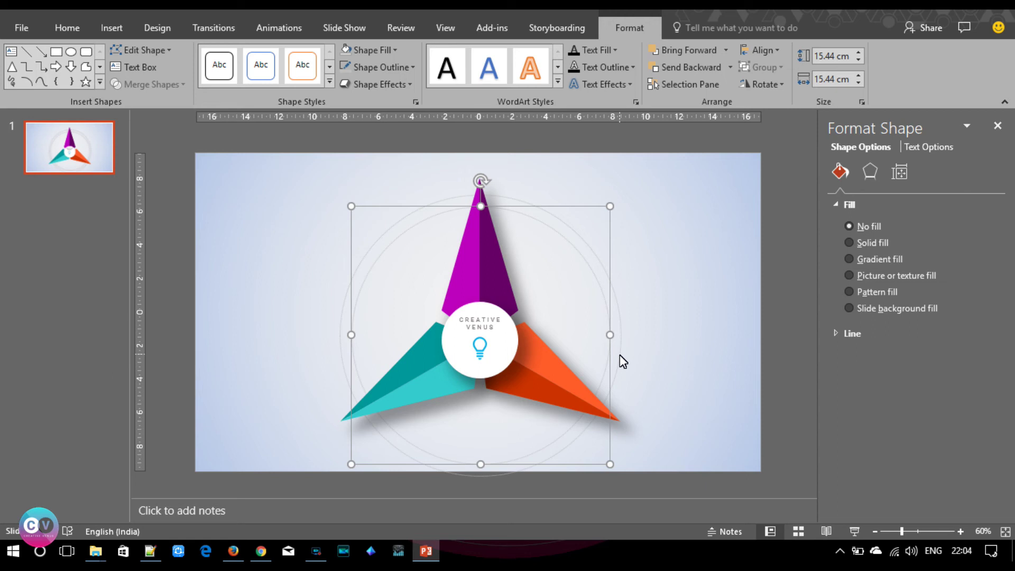
Step: Paste another copy, shrink it to 13.67 cm and centre it on the star
key("ctrl+v")
left_click_drag(617, 470, 603, 456)
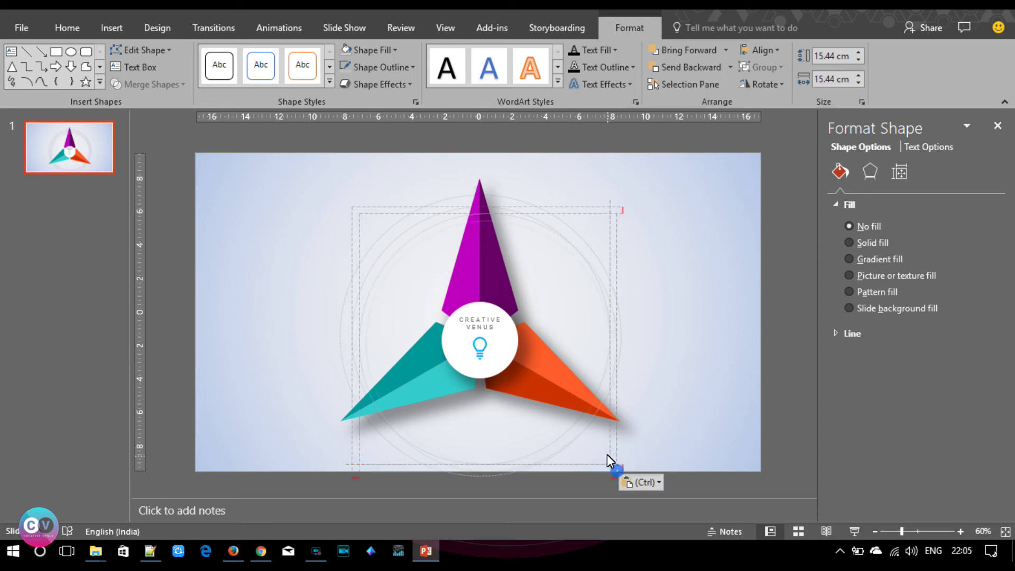
left_click_drag(588, 279, 574, 267)
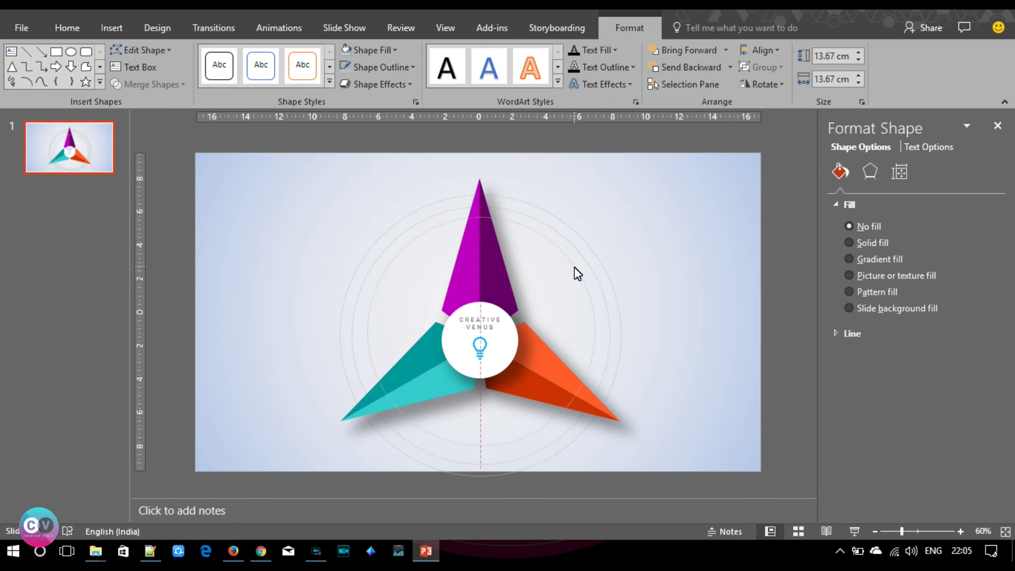
left_click_drag(574, 267, 572, 271)
left_click_drag(571, 271, 571, 270)
right_click(572, 270)
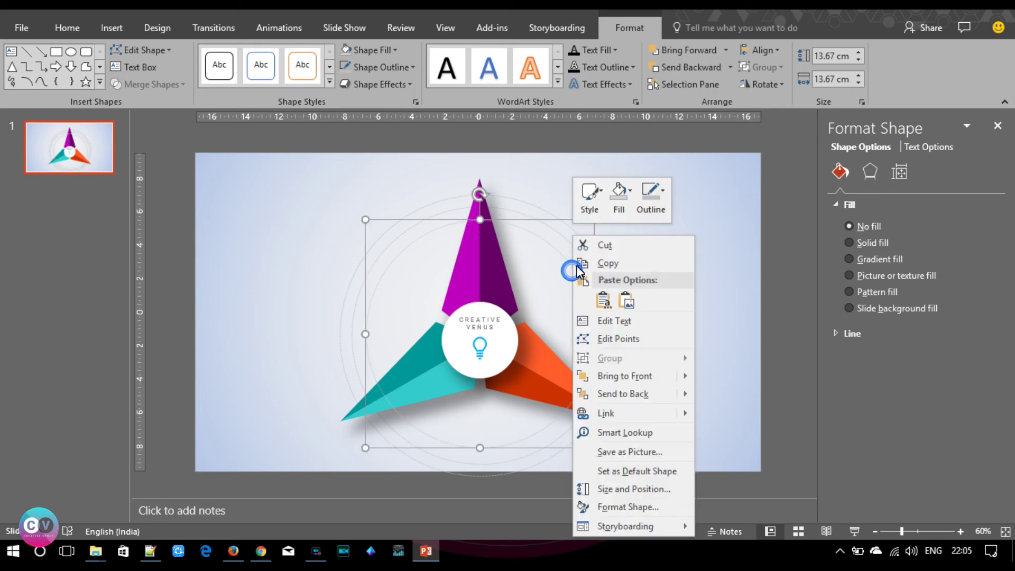
left_click(626, 402)
left_click(706, 369)
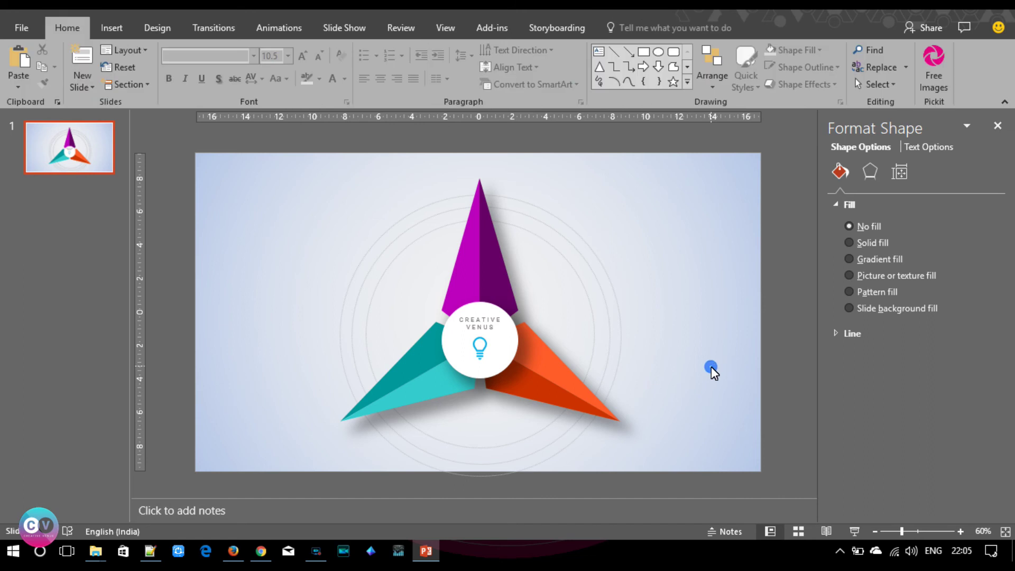
Step: Select all slide objects, checking the grouped graphic and bulb icon selections
key("ctrl+a")
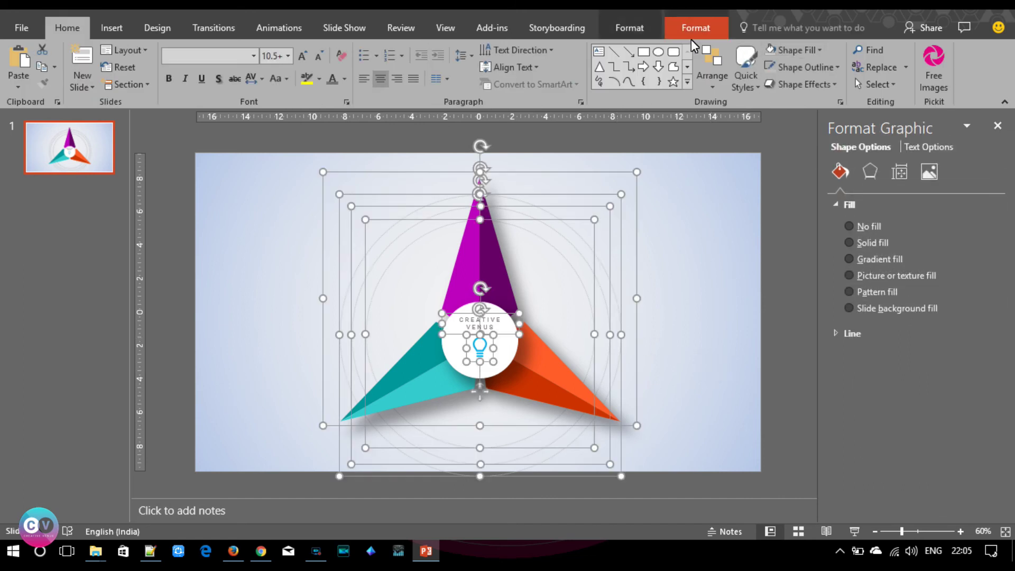
left_click(728, 369)
left_click(543, 372)
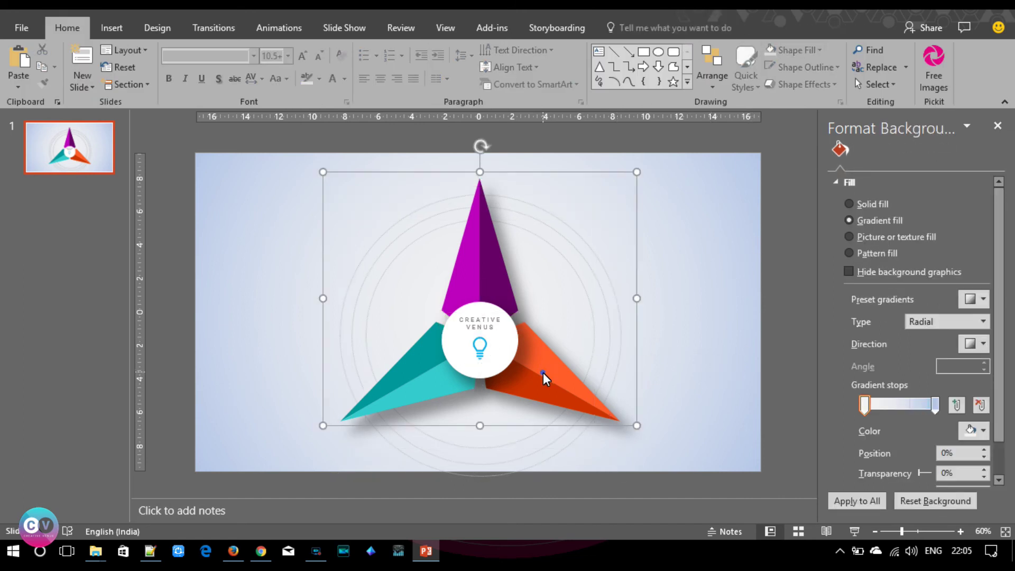
left_click(483, 347)
left_click(490, 323, "shift")
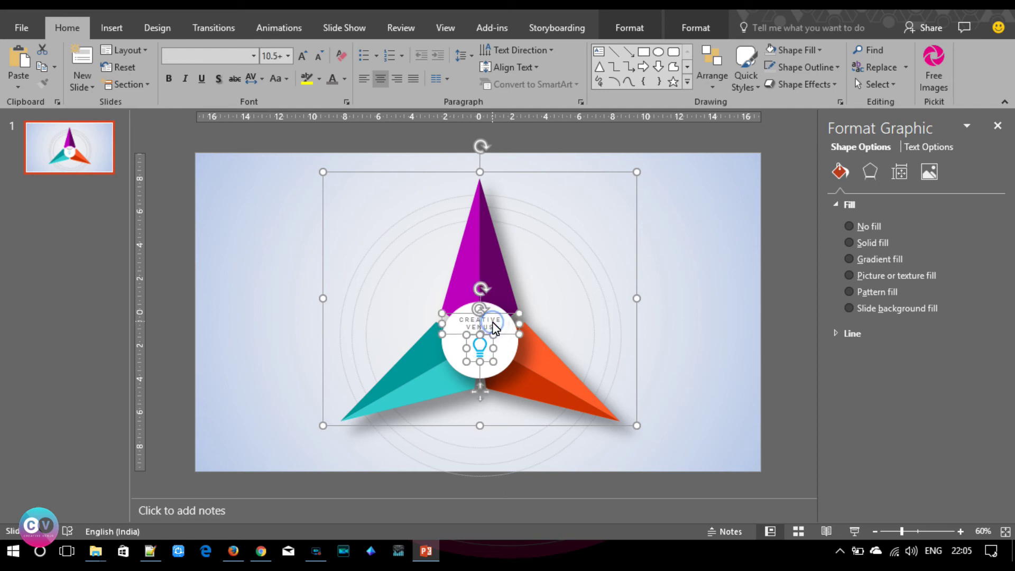
left_click(686, 348)
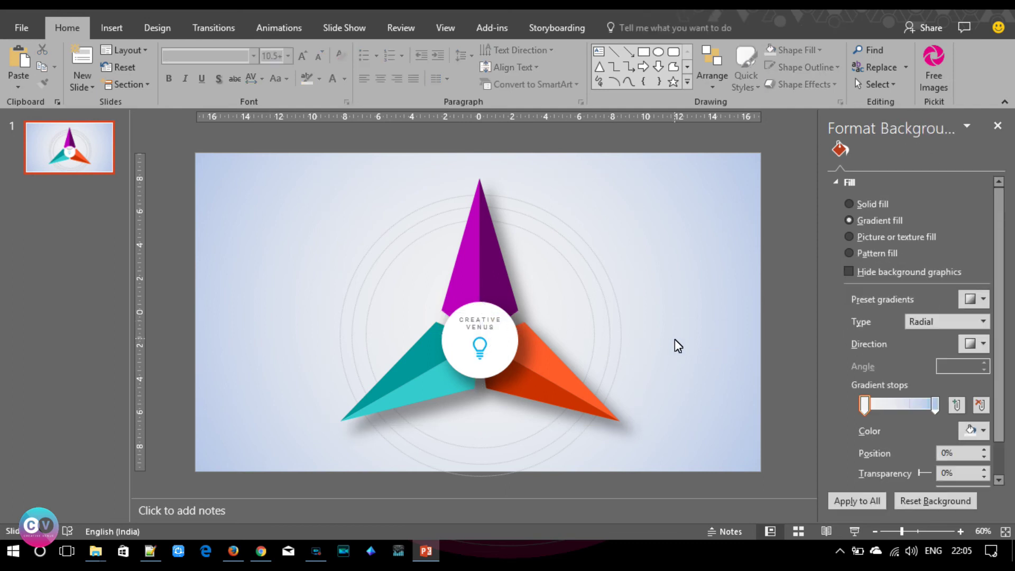
key("ctrl+a")
Step: Centre all objects horizontally, undoing the vertical centring
left_click(694, 29)
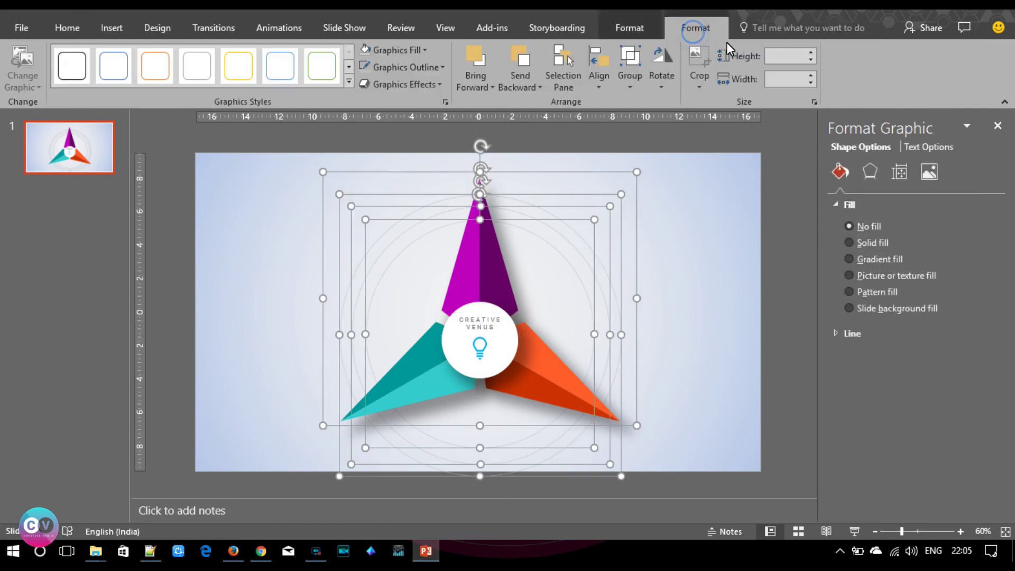
left_click(641, 26)
left_click(781, 51)
left_click(785, 87)
left_click(760, 50)
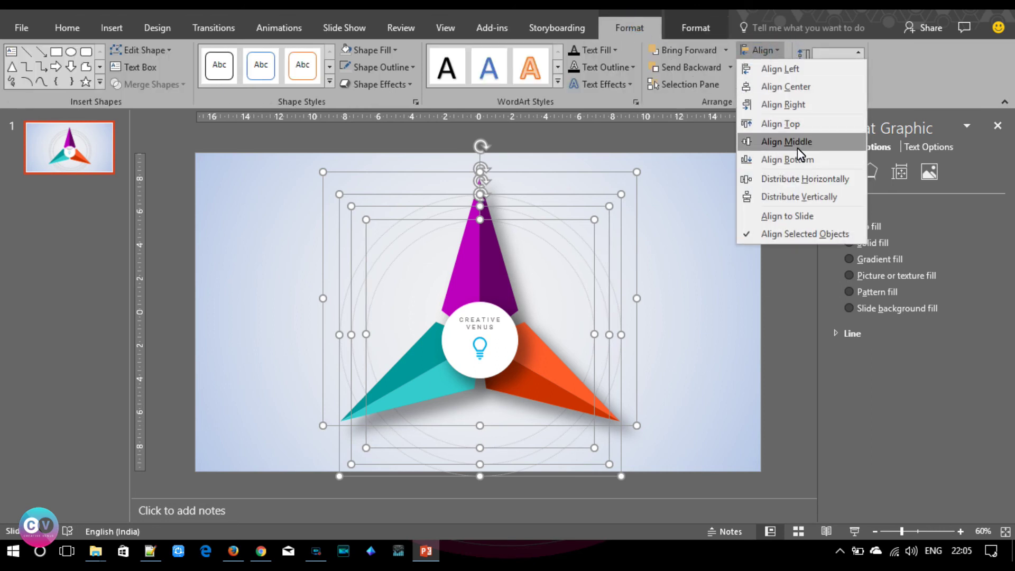
left_click(787, 142)
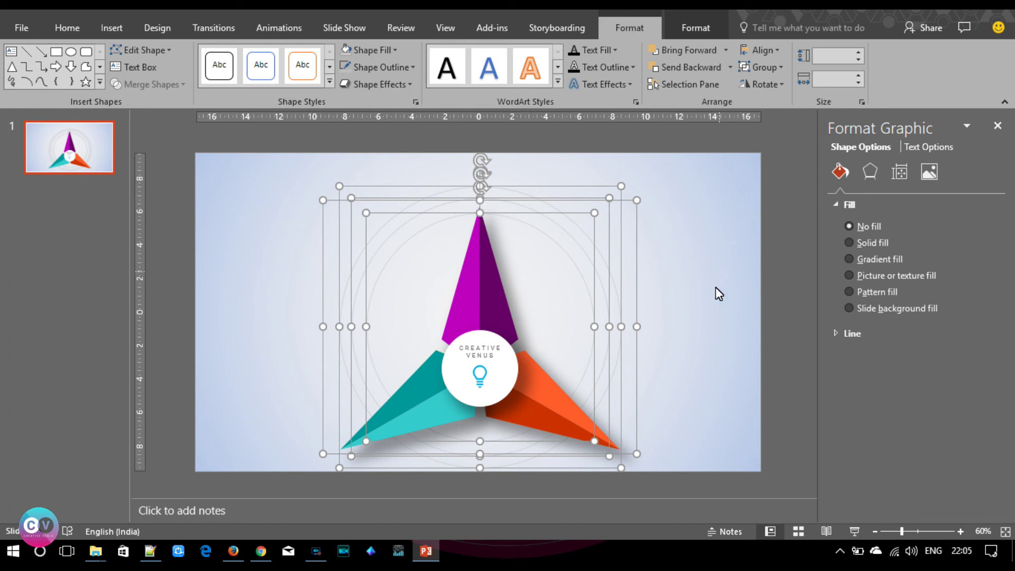
key("ctrl+z")
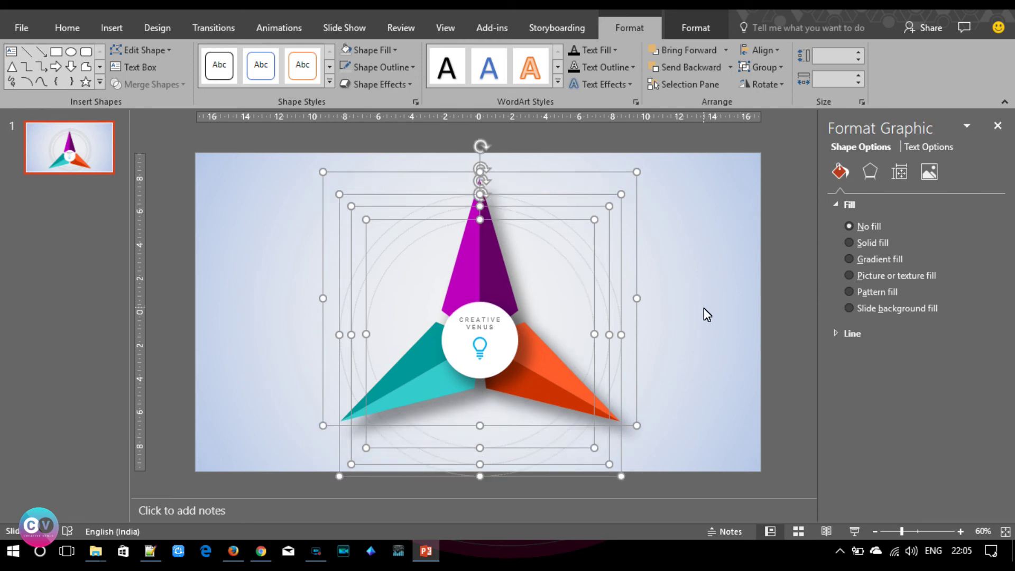
left_click(696, 372)
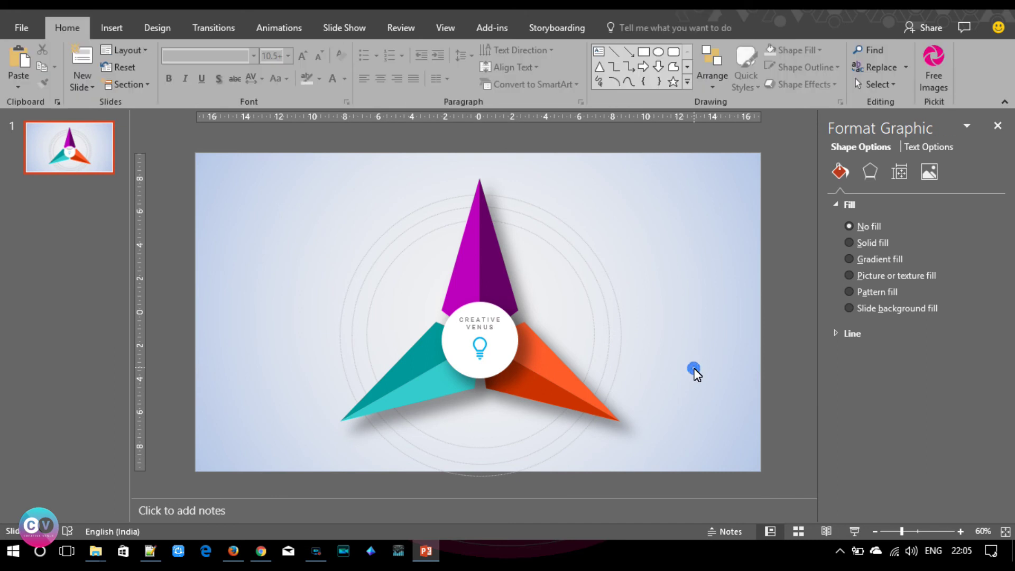
Step: Colour the innermost ring's outline purple using the eyedropper on the purple blade
left_click(594, 329)
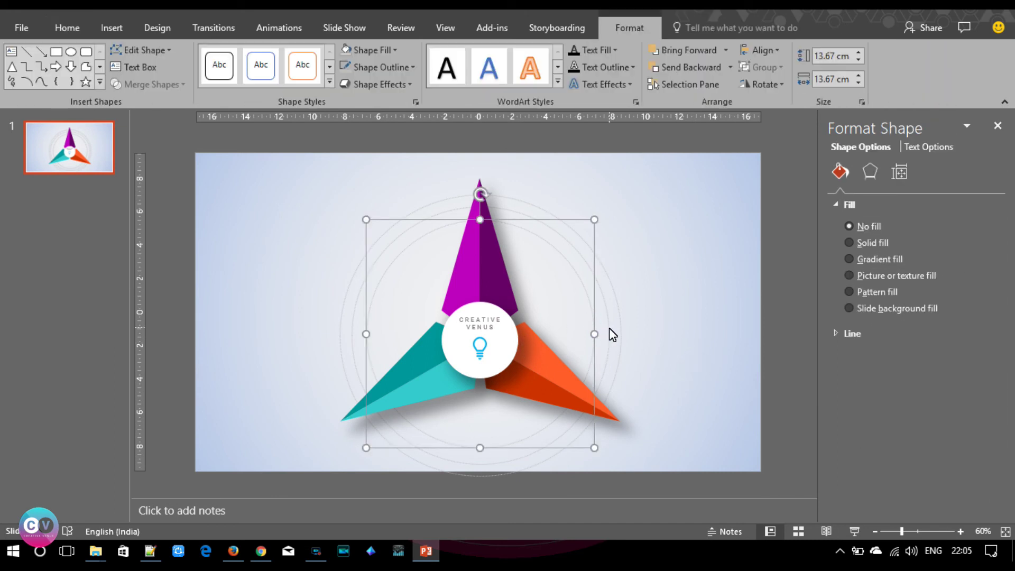
left_click(401, 68)
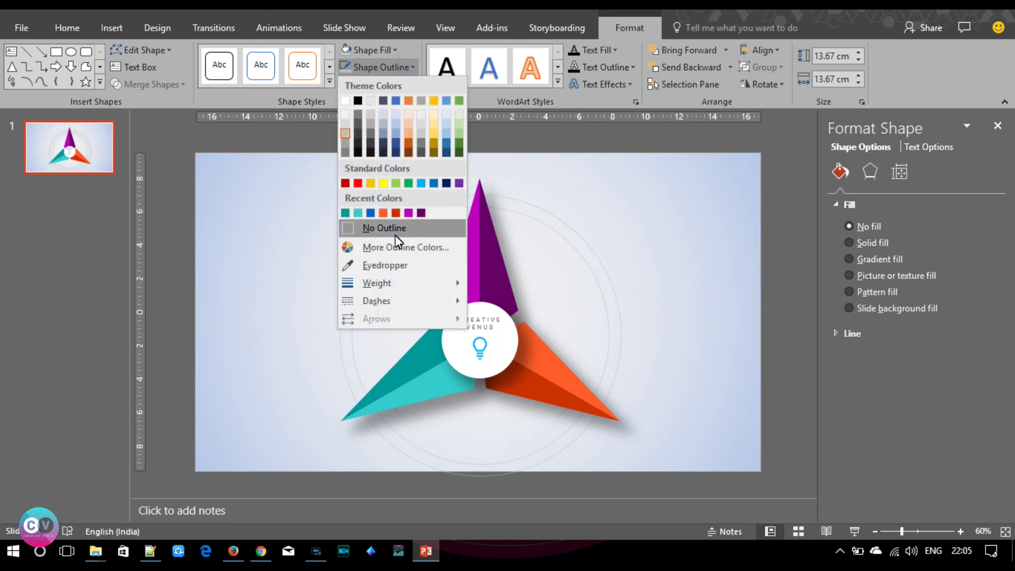
left_click(386, 265)
left_click(474, 265)
Step: Colour the middle ring's outline orange by sampling the orange blade
left_click(603, 294)
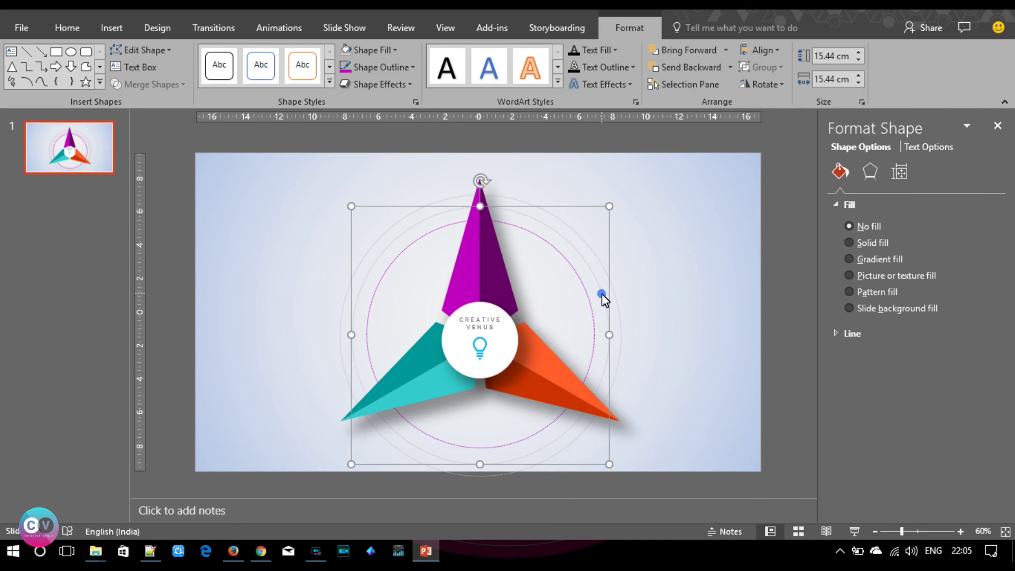
left_click(398, 68)
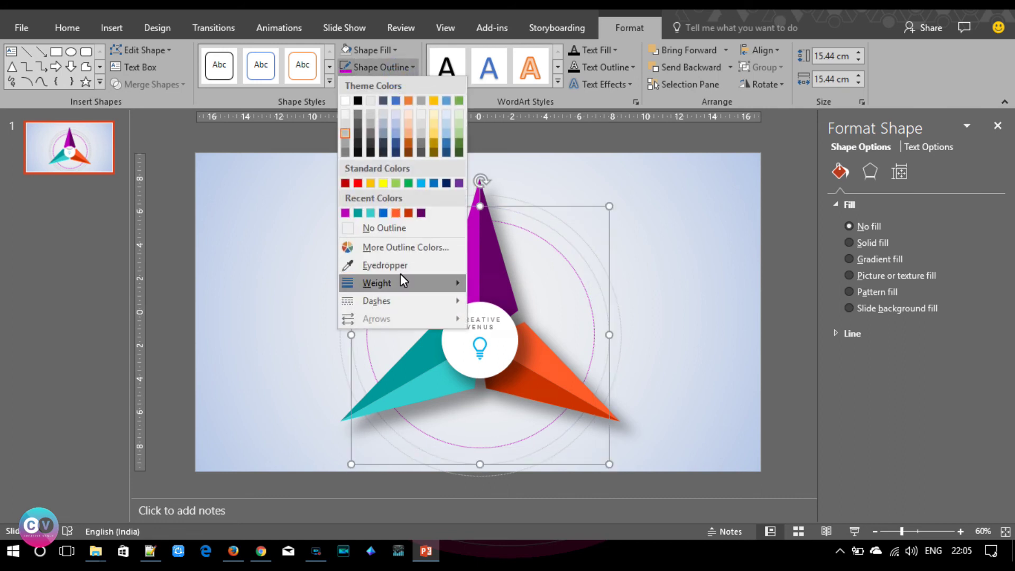
left_click(400, 270)
left_click(542, 392)
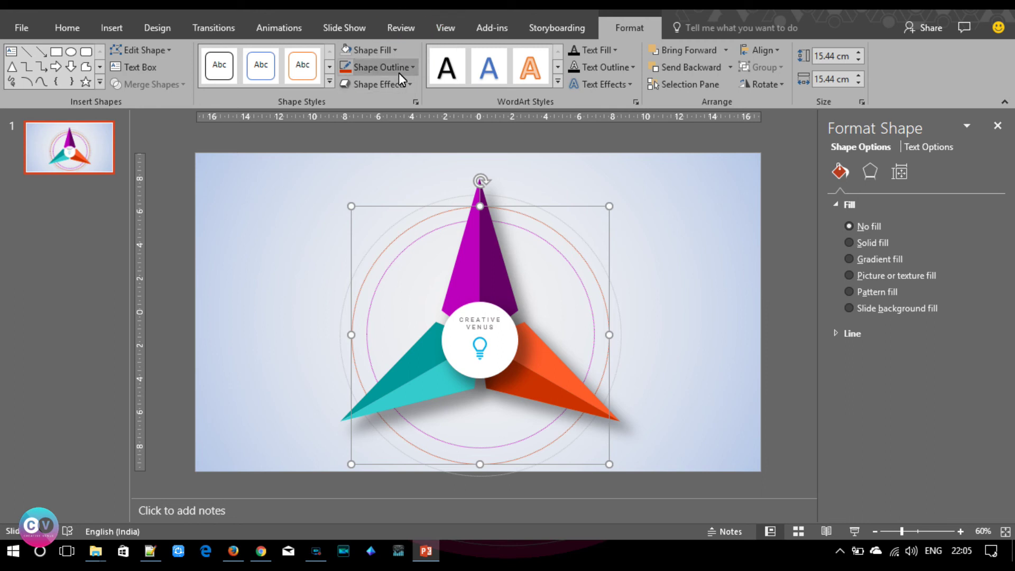
left_click(398, 70)
left_click(351, 258)
left_click(554, 369)
Step: Colour the outermost ring's outline teal by sampling the teal blade
left_click(617, 304)
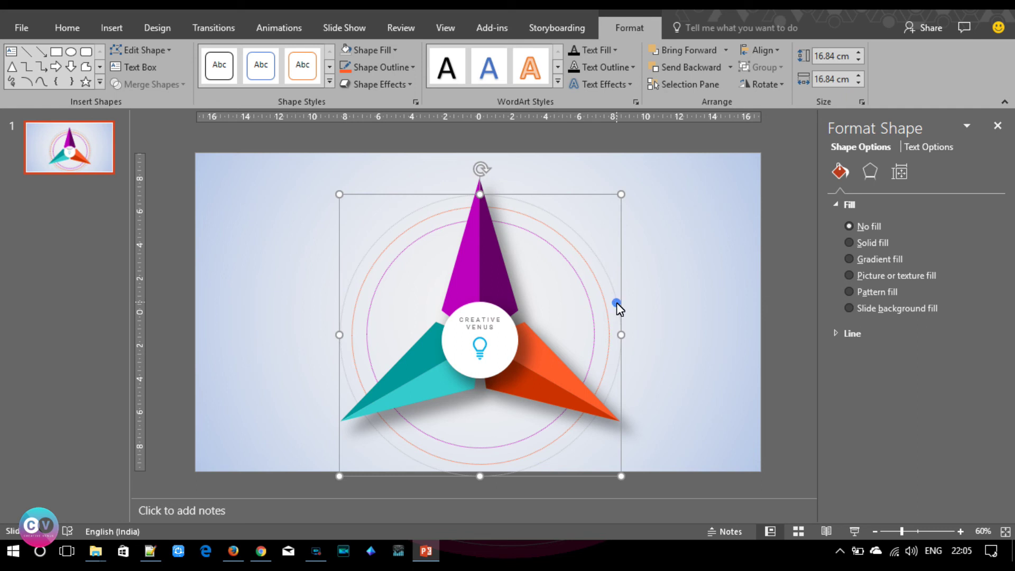
left_click(404, 74)
left_click(403, 263)
left_click(420, 391)
left_click(700, 367)
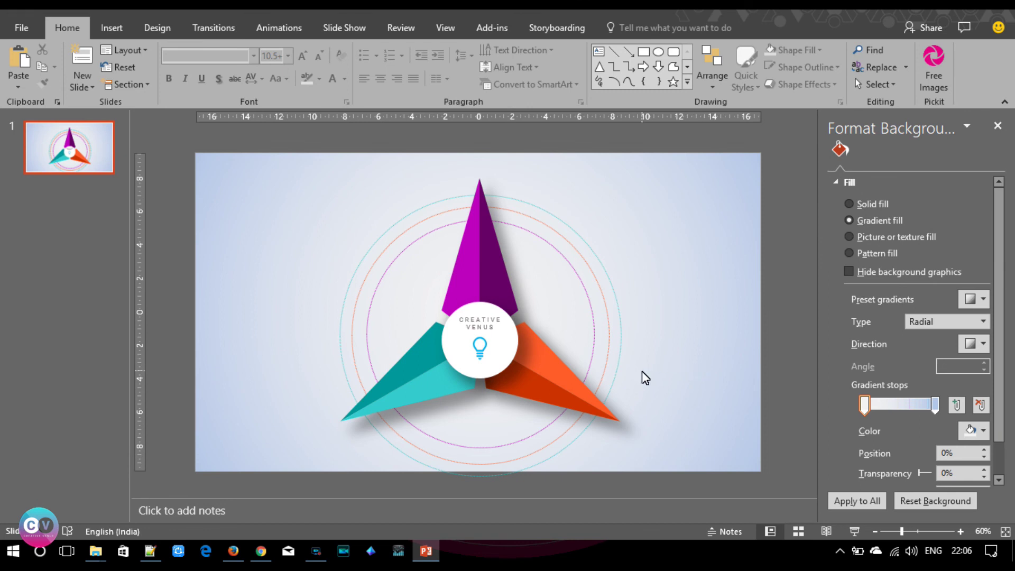
Step: Nudge all slide objects up two steps
key("ctrl+a")
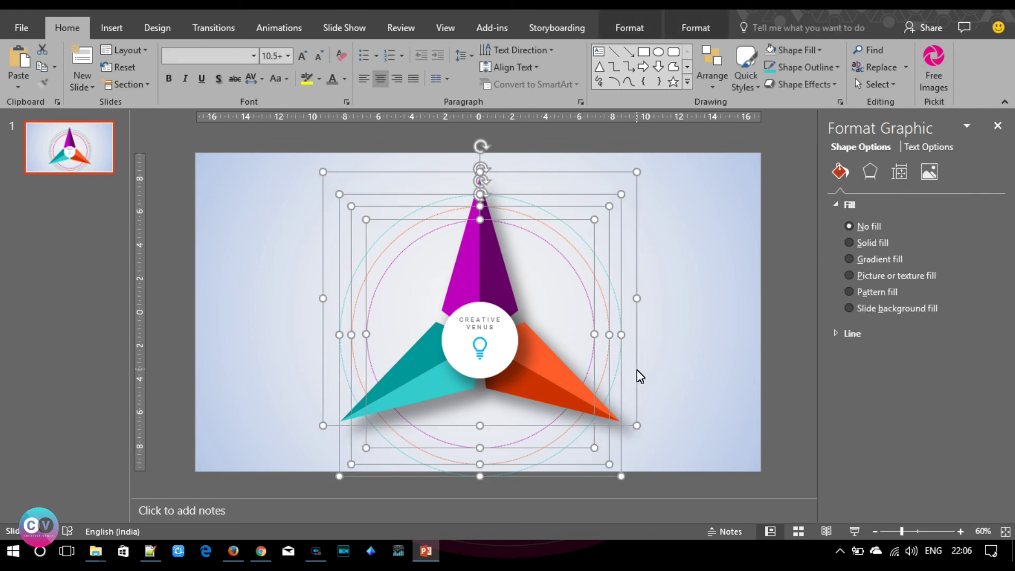
key("Up")
key("Up")
key("Up")
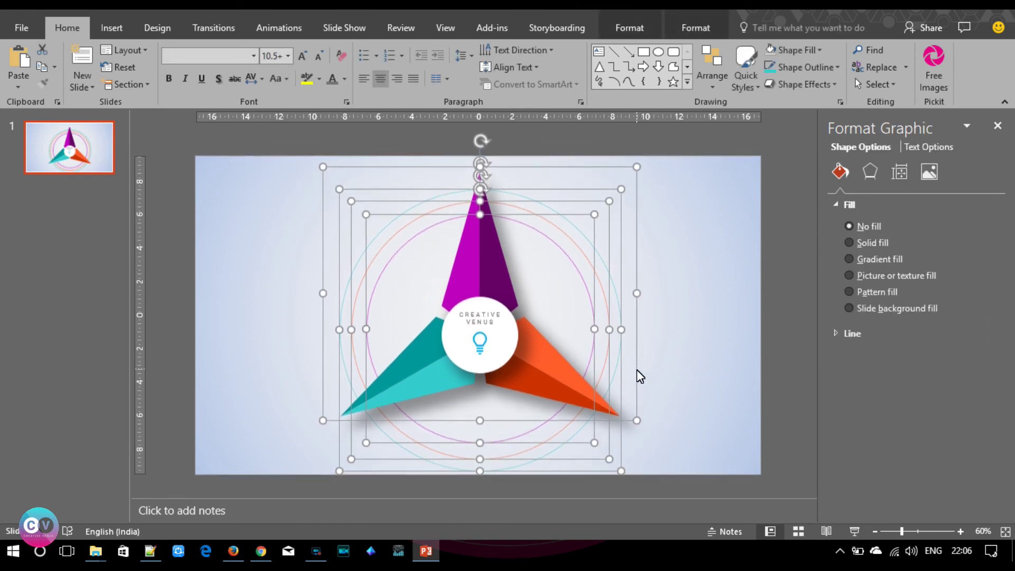
key("Up")
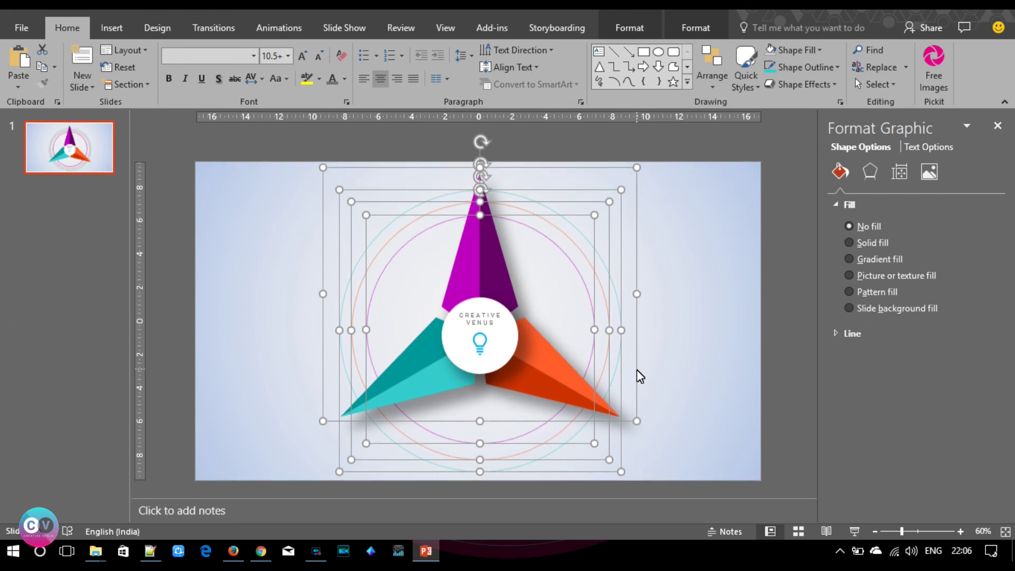
left_click(684, 344)
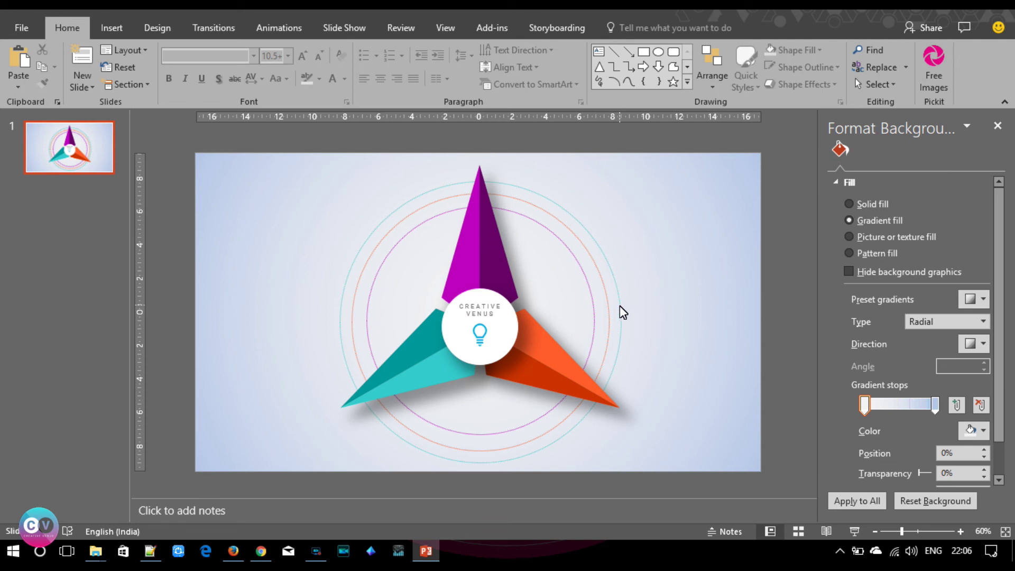
Step: Paste a smaller copy of the ring, centre it and send it behind the star
left_click(593, 302)
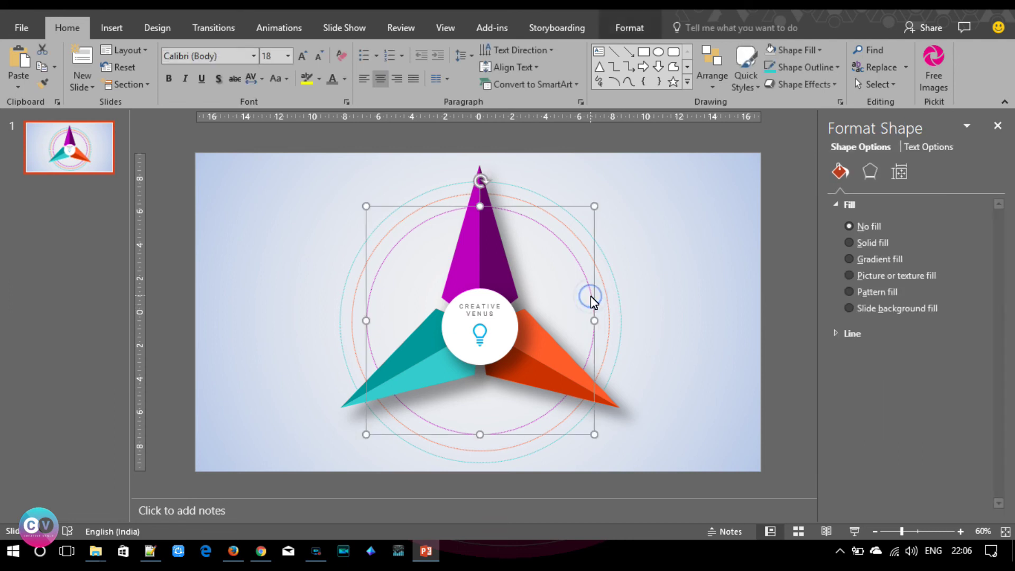
key("ctrl+v")
left_click_drag(594, 433, 525, 365)
left_click_drag(529, 287, 551, 310)
right_click(551, 309)
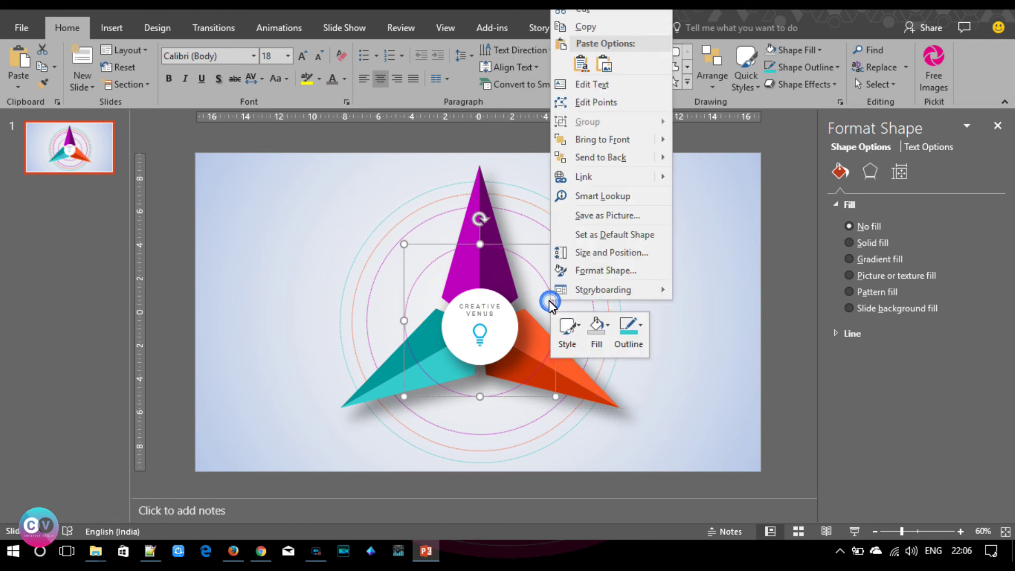
left_click(618, 157)
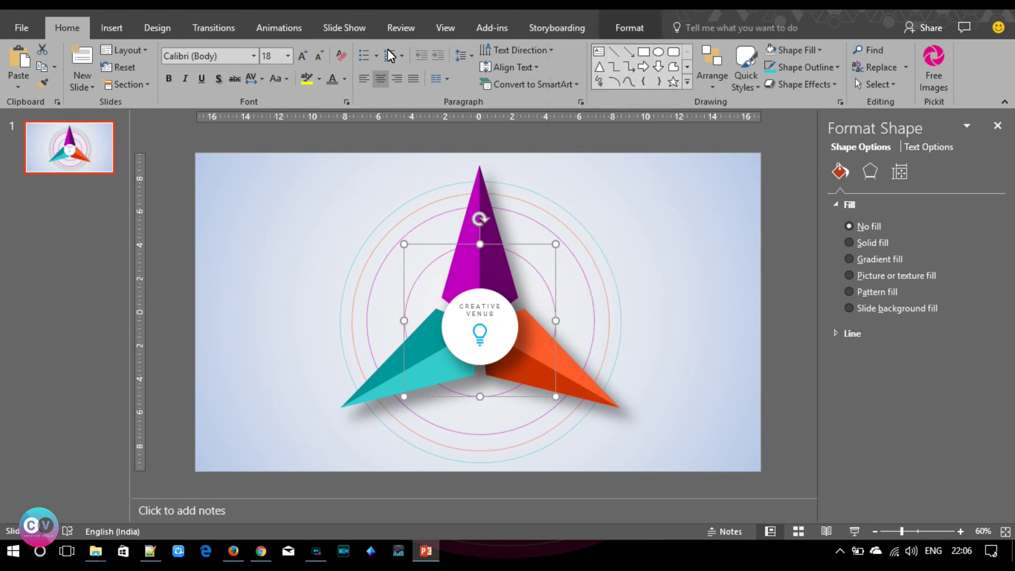
Step: Fill the small centre disc with a solid dark charcoal colour
left_click(626, 27)
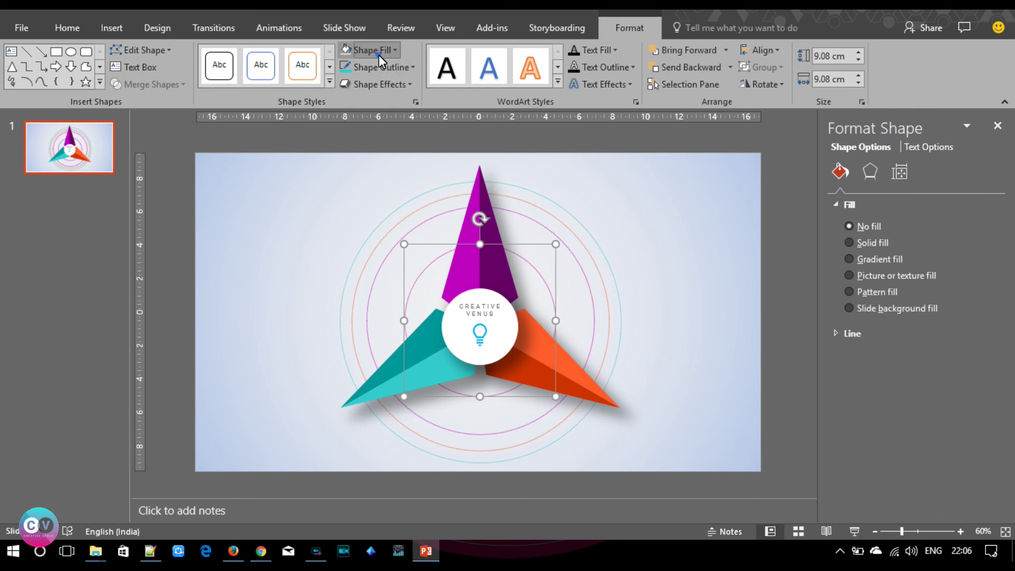
left_click(377, 51)
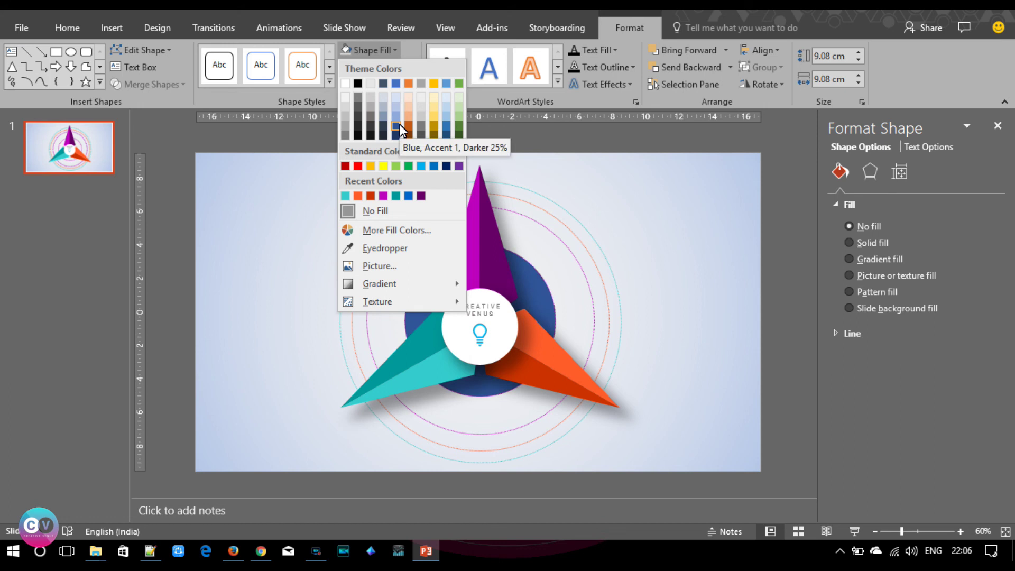
left_click(370, 135)
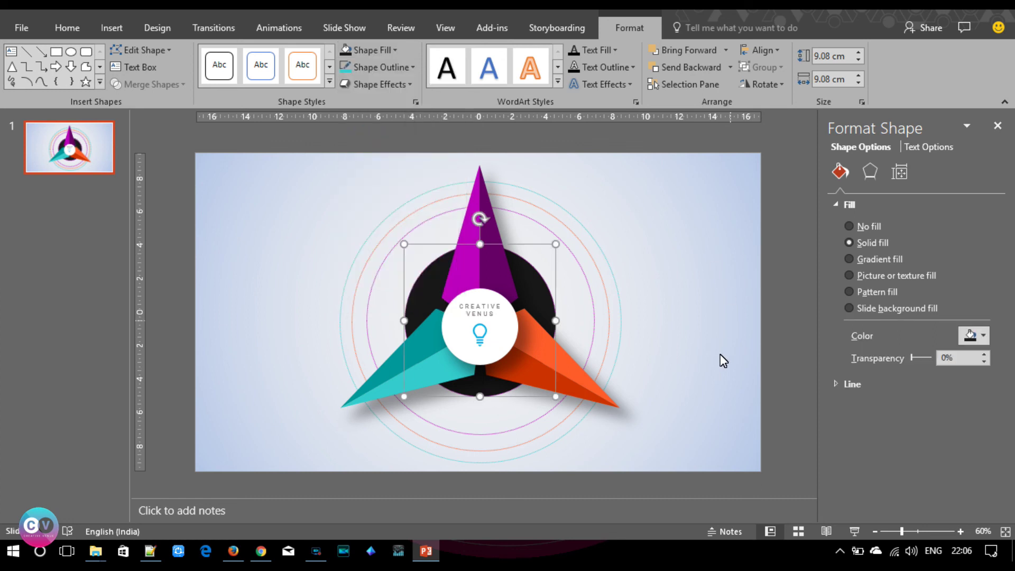
Step: Inspect the CREATIVE VENUS text and star shapes, then deselect and show Insert commands
left_click(749, 390)
left_click(502, 317)
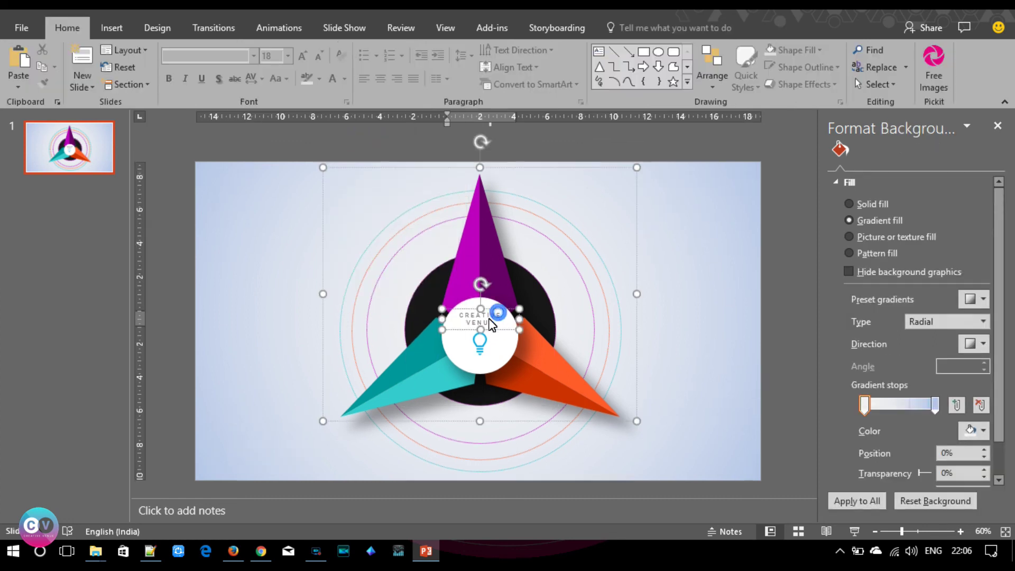
left_click(495, 256)
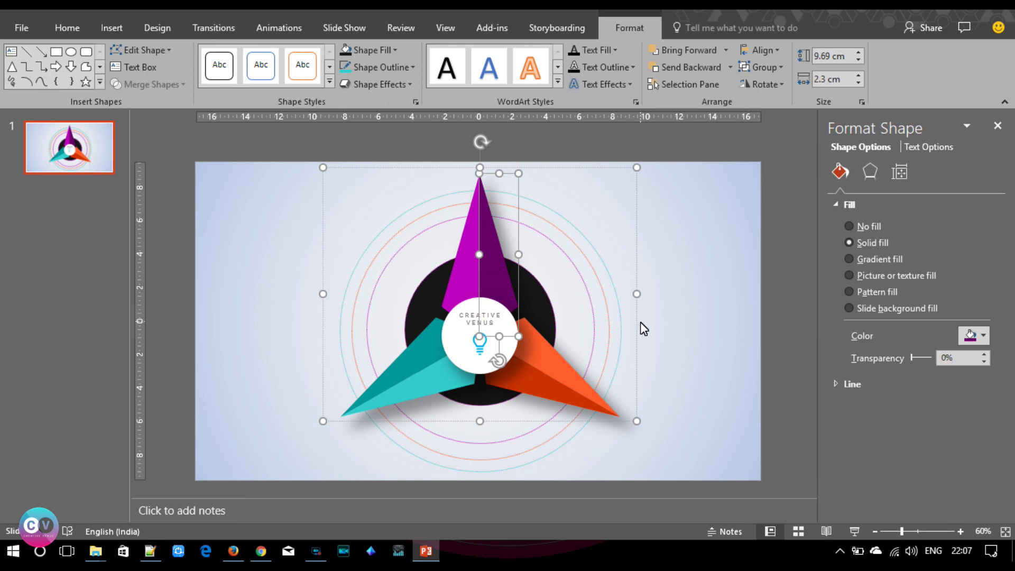
left_click(639, 322)
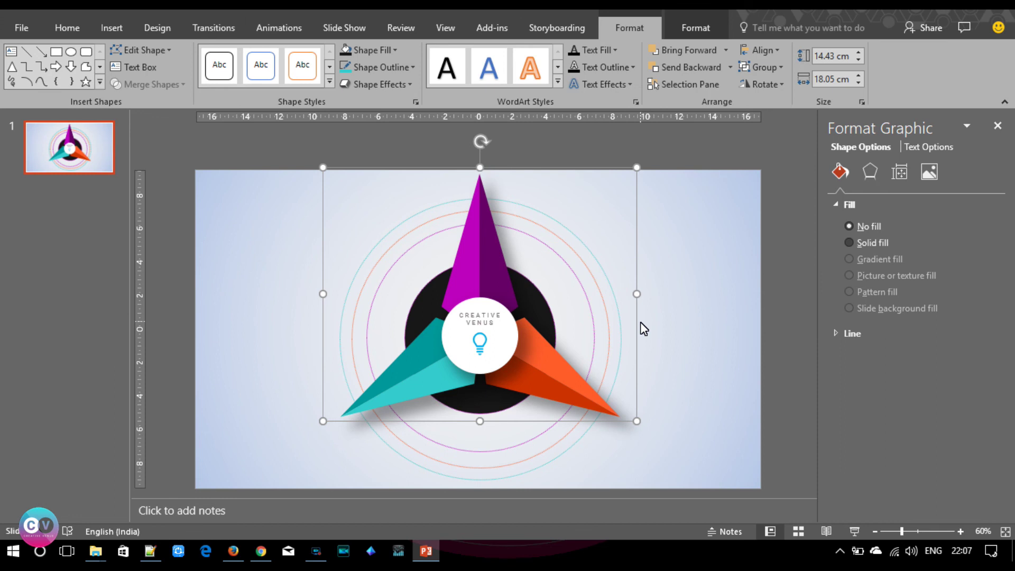
left_click(755, 400)
left_click(694, 400)
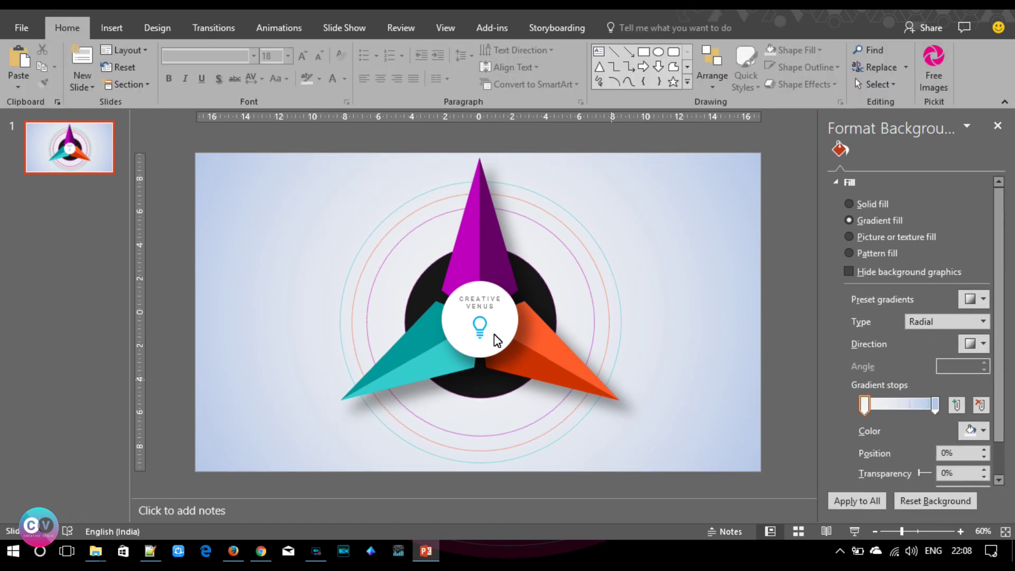
left_click(103, 28)
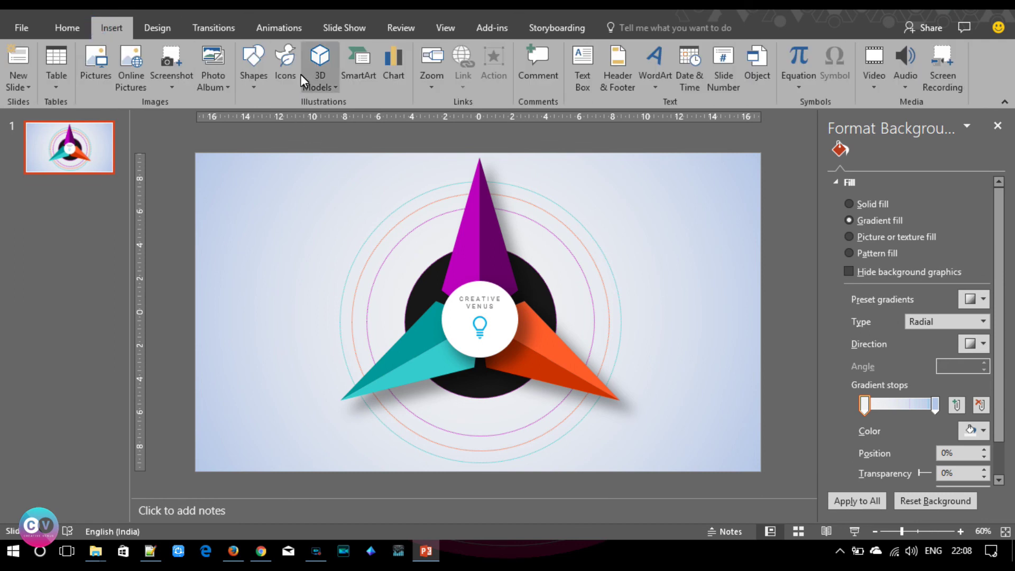
Step: Insert the cloud-download, link and share icons from the Communication icon library
left_click(287, 63)
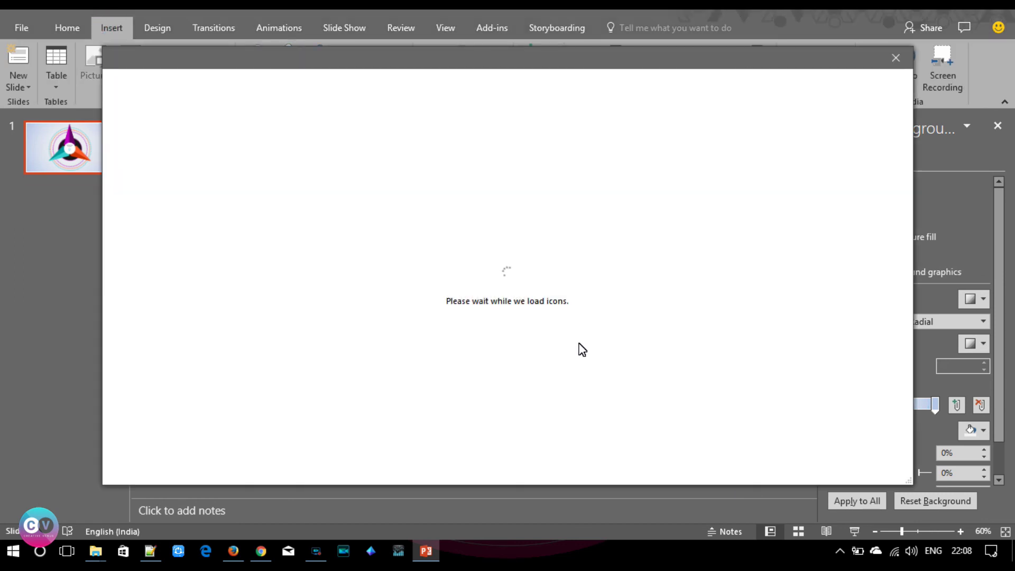
scroll(549, 304, "down", 2)
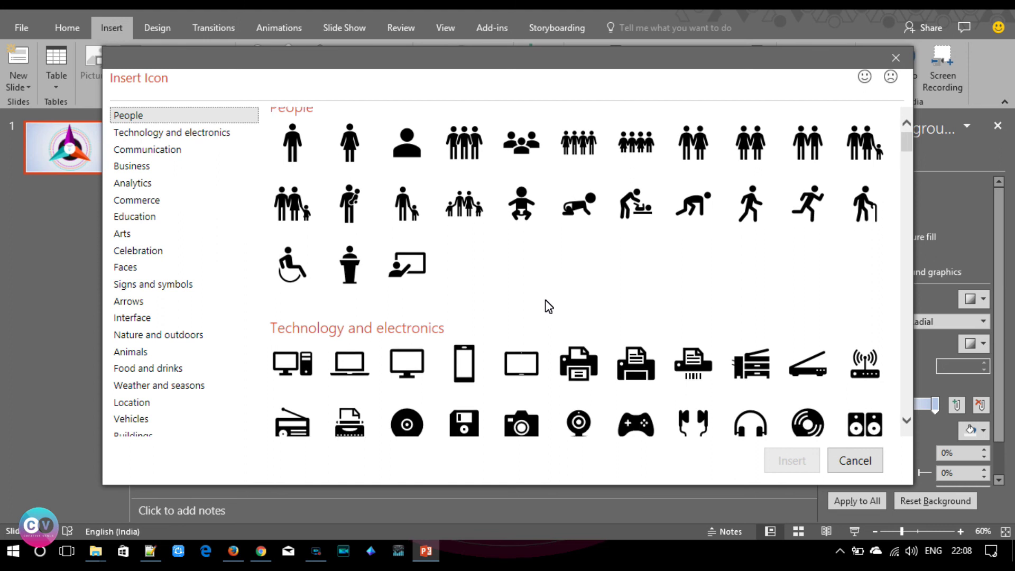
scroll(545, 325, "down", 5)
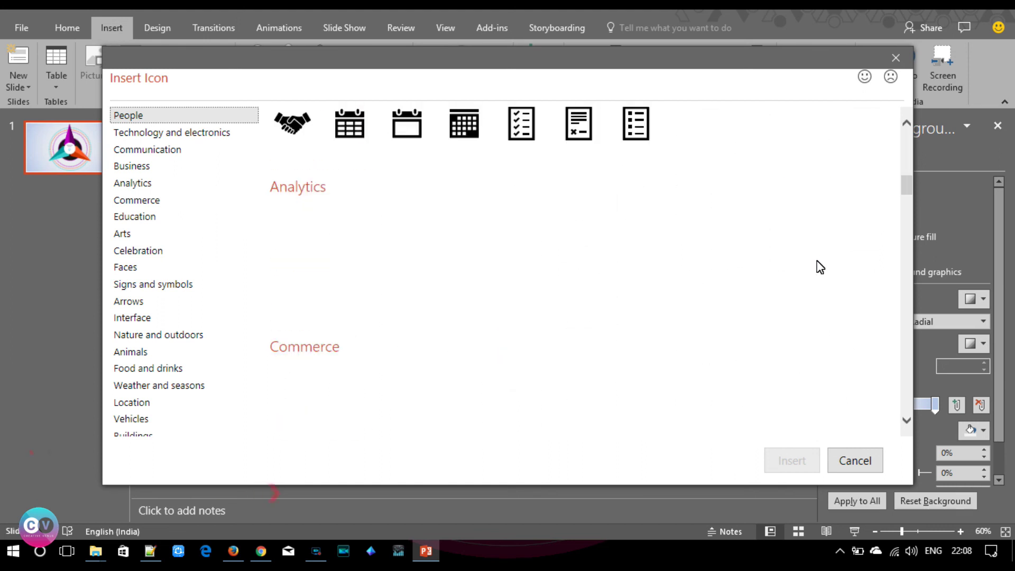
left_click(796, 203)
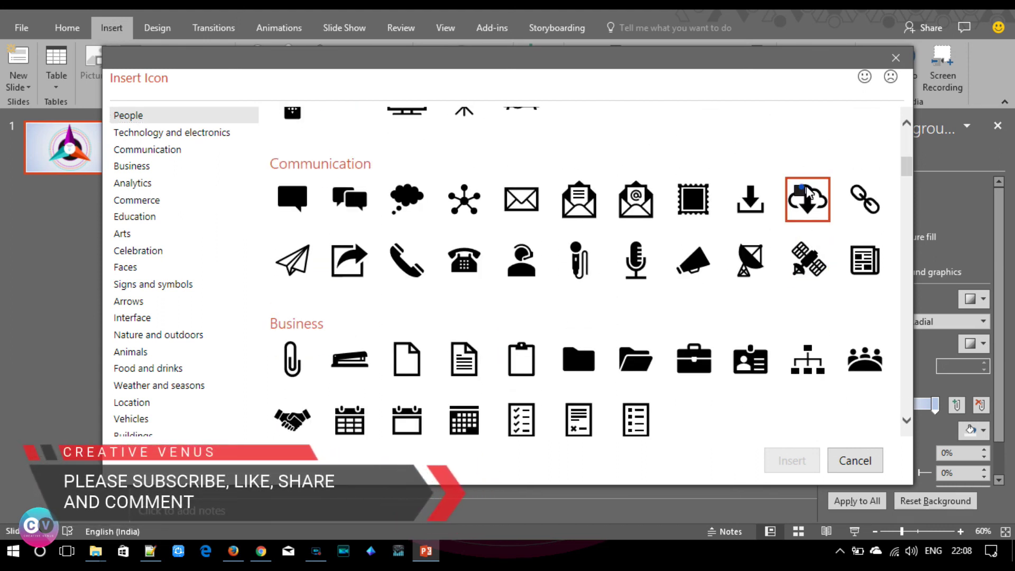
left_click(863, 200)
left_click(357, 259)
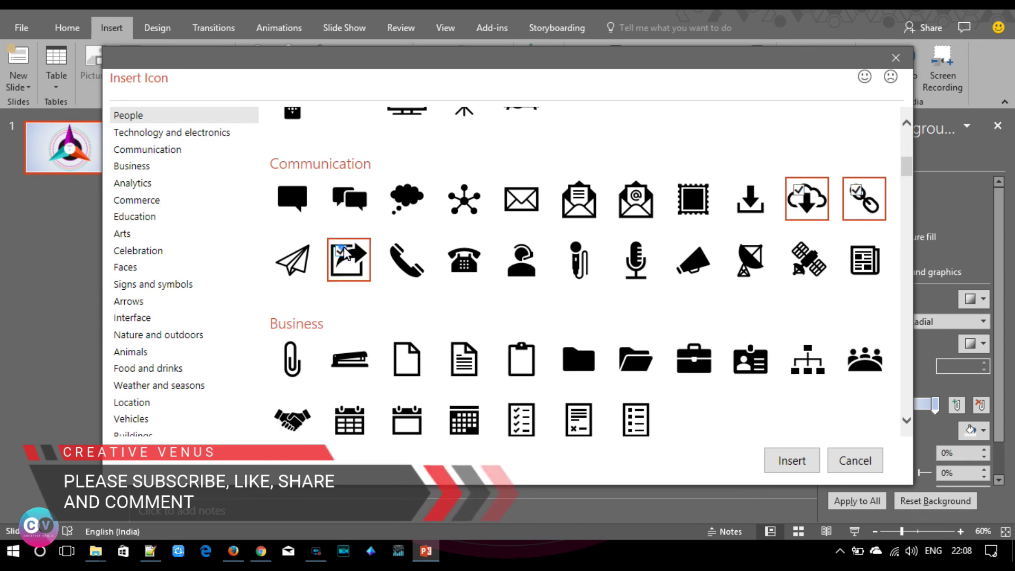
left_click(791, 460)
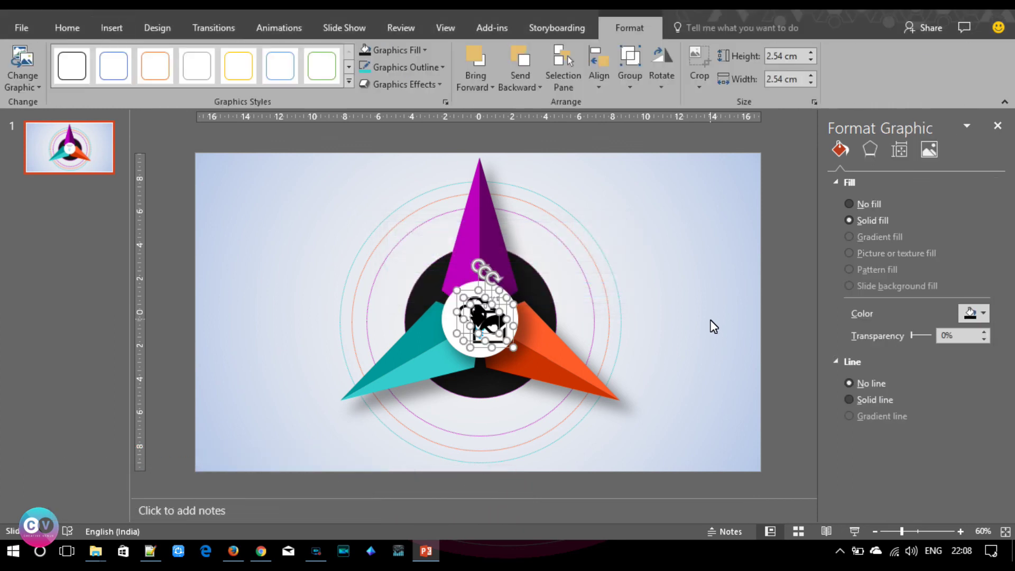
Step: Move the three icons beside the star and reduce their height to 1 cm
mouse_move(489, 323)
left_mouse_down()
mouse_move(560, 319)
mouse_move(677, 291)
left_mouse_up()
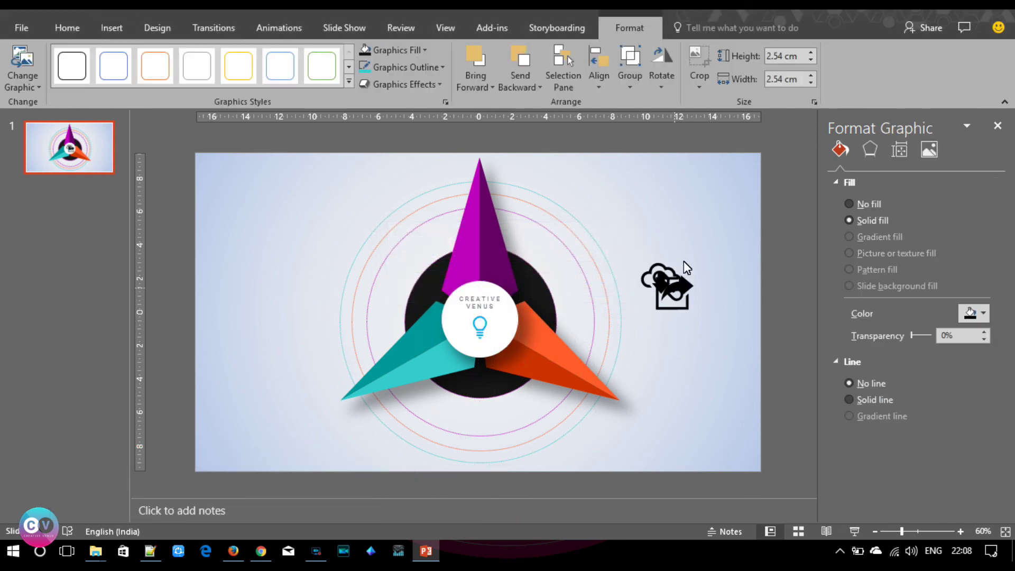
left_click(810, 53)
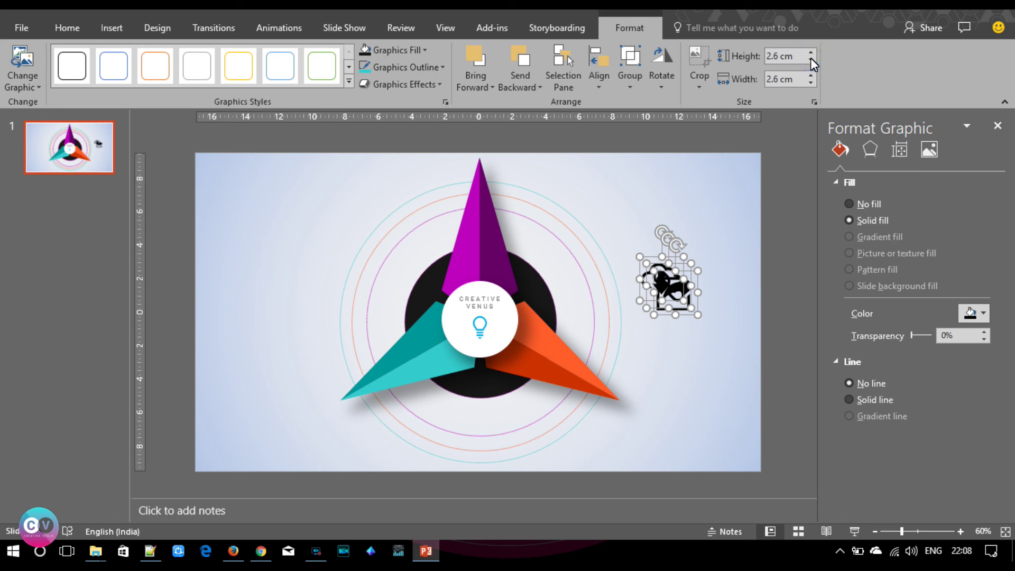
left_click(811, 61)
left_click(810, 61)
left_click(810, 61)
left_click(810, 62)
left_click(810, 61)
left_click(810, 61)
left_click(810, 61)
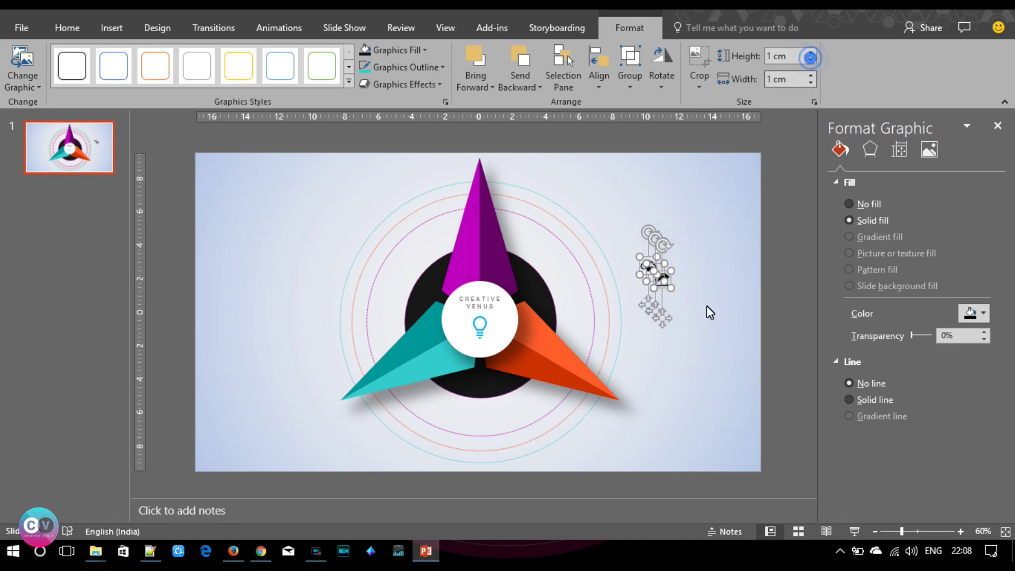
left_click(692, 351)
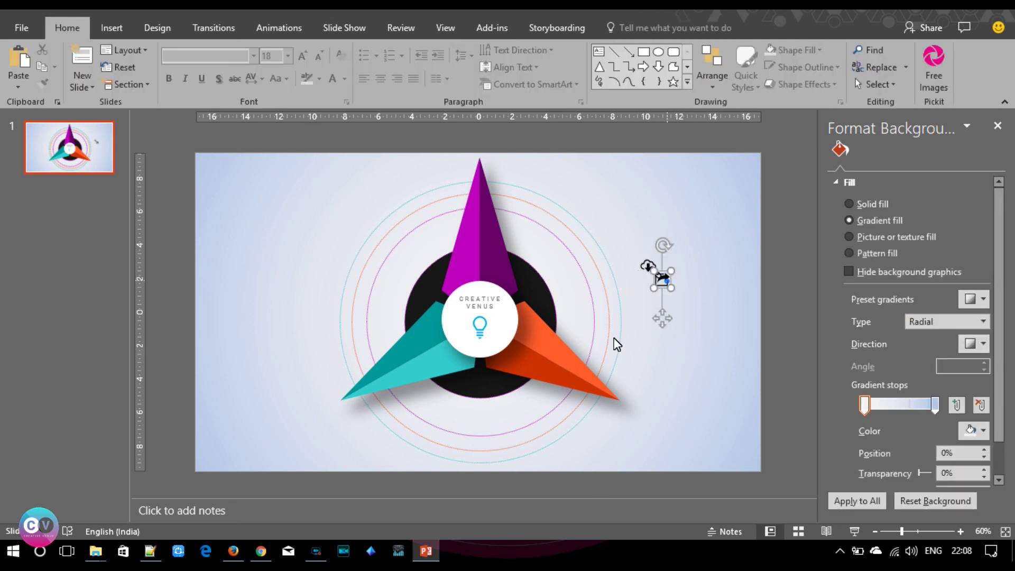
Step: Place the share, link and cloud icons on the orange, purple and teal blades
mouse_move(662, 279)
left_mouse_down()
mouse_move(569, 360)
mouse_move(551, 343)
left_mouse_up()
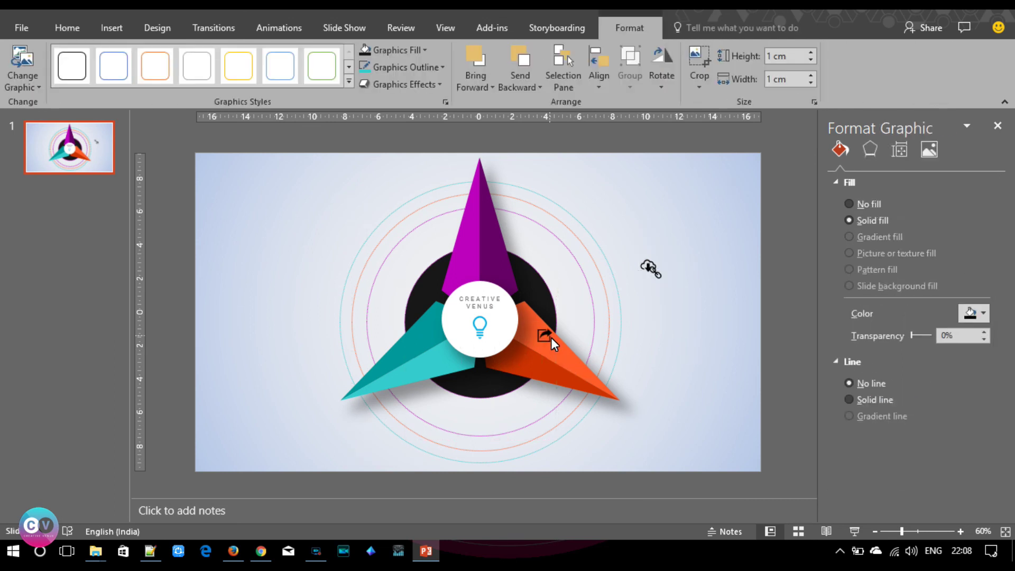
mouse_move(654, 270)
left_mouse_down()
mouse_move(510, 272)
mouse_move(465, 258)
left_mouse_up()
left_click_drag(645, 266, 433, 360)
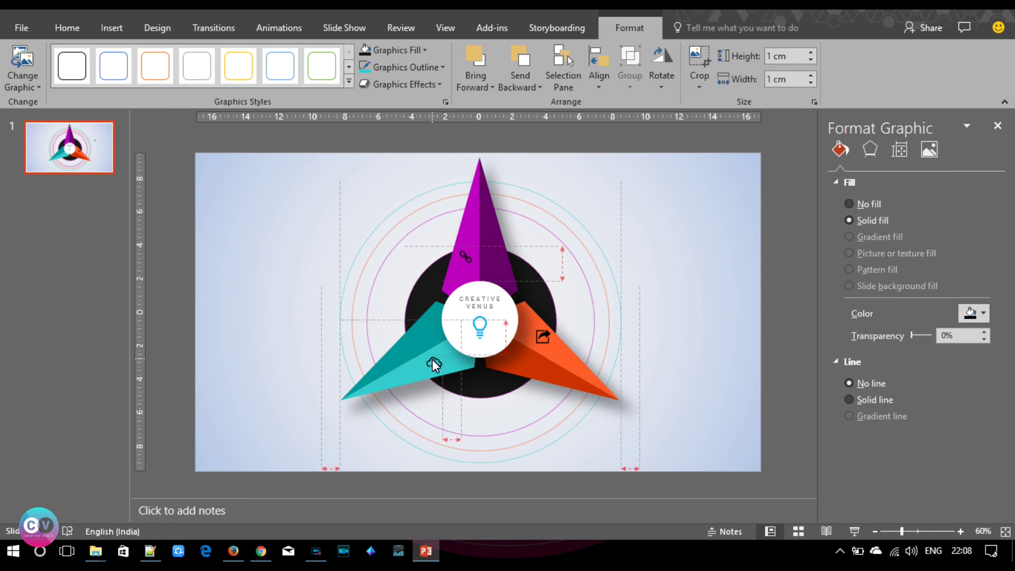
Step: Fill all three icons white at 39% transparency
left_click(543, 337, "shift")
left_click(465, 257, "shift")
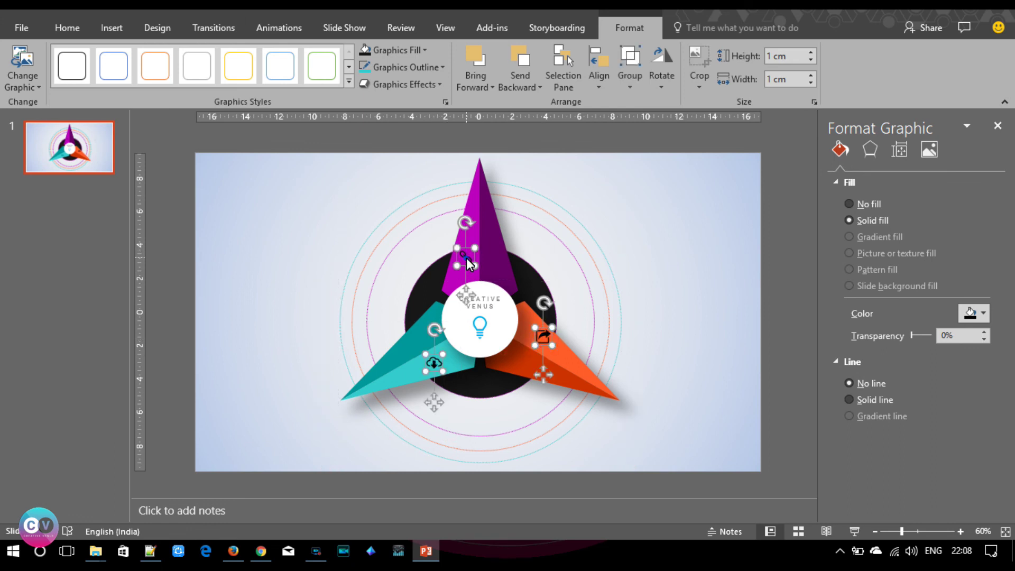
left_click(975, 313)
left_click(894, 347)
left_click_drag(910, 335, 917, 336)
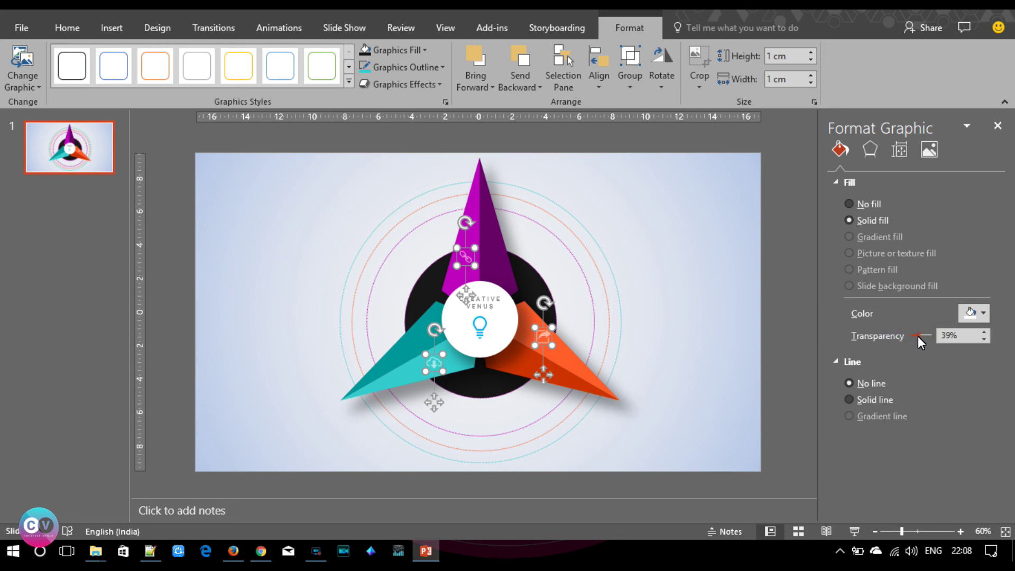